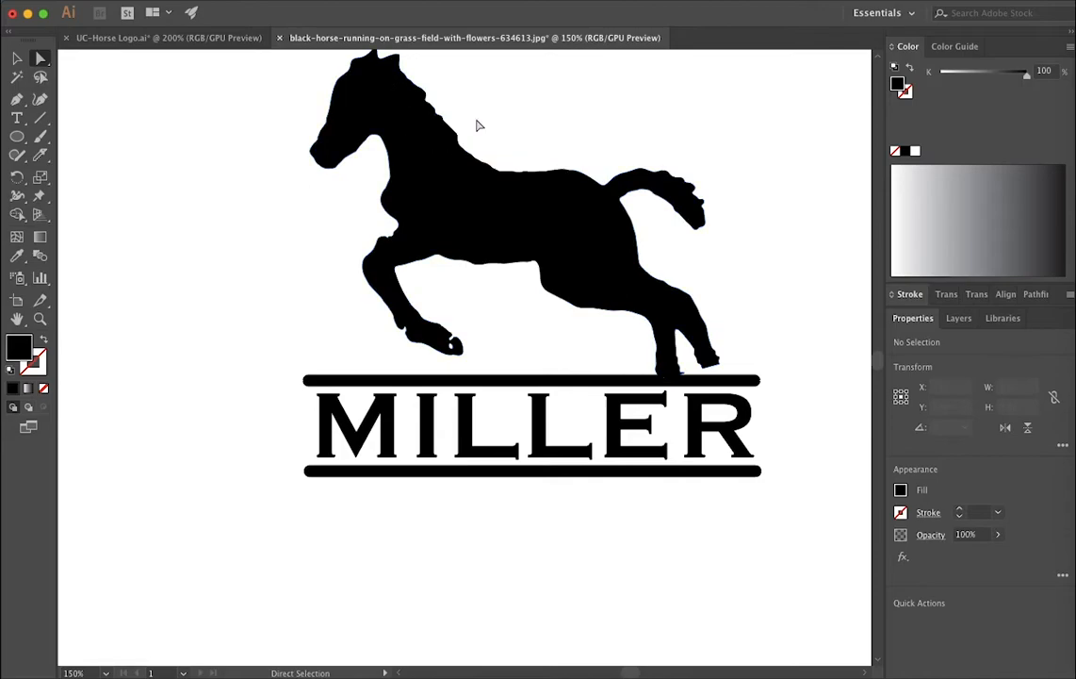
pyautogui.scroll(2, 424, 106)
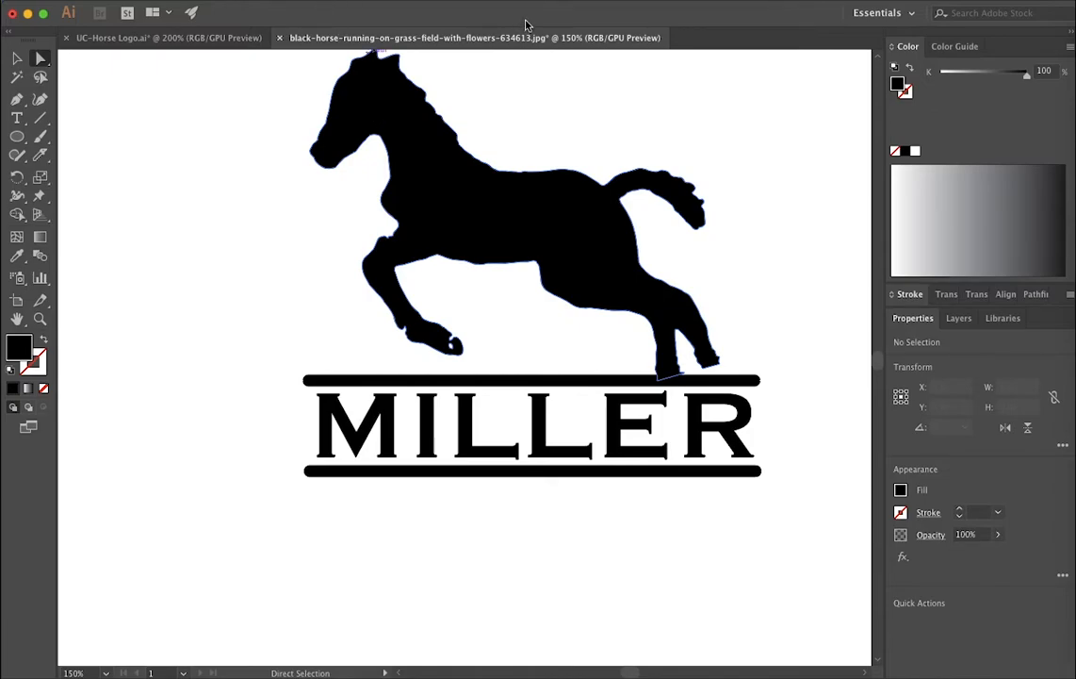
pyautogui.scroll(2, 368, 114)
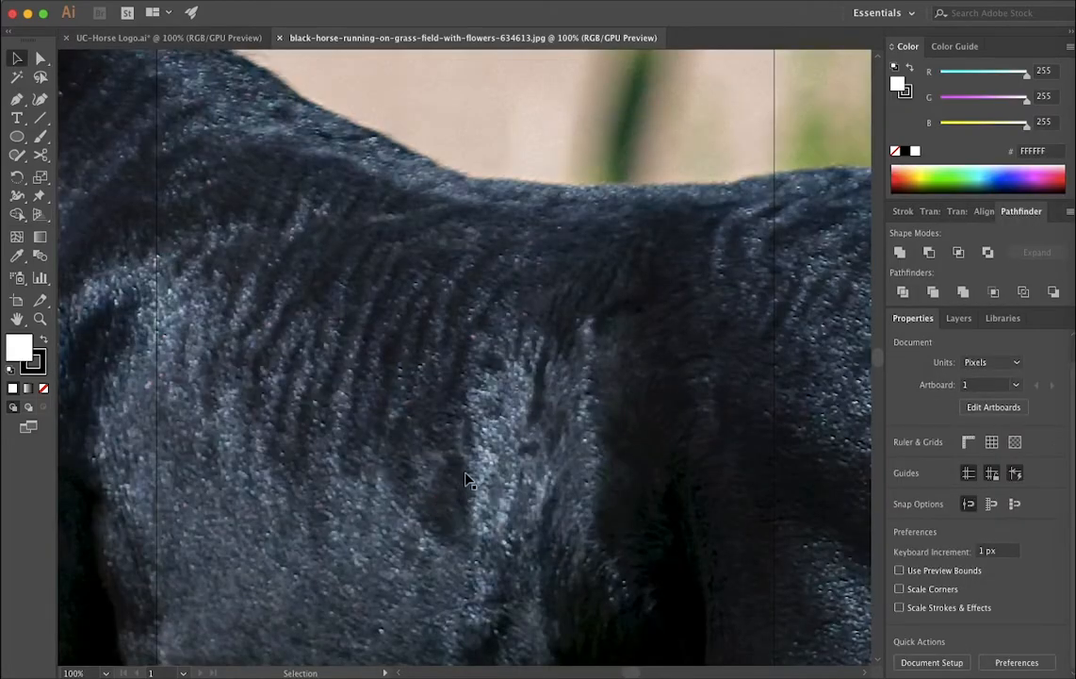
# Step: Scale the horse photo down proportionally about its centre to about 633 × 423 px so it fits within the artboard
pyautogui.scroll(-7, 435, 453)
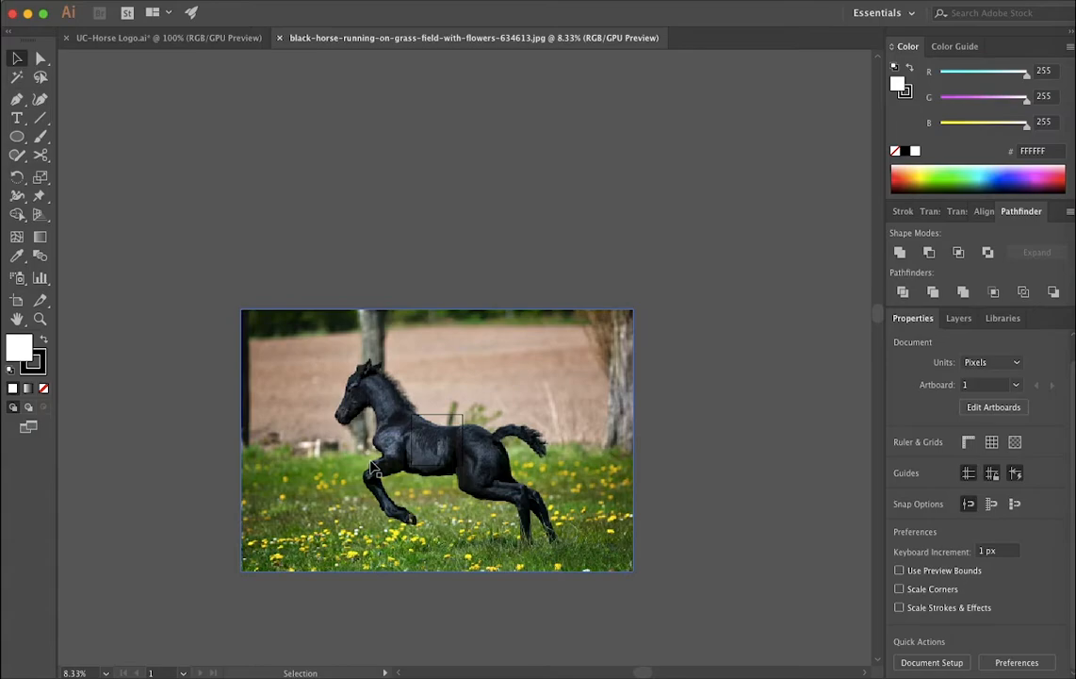
pyautogui.click(17, 57)
pyautogui.click(554, 472)
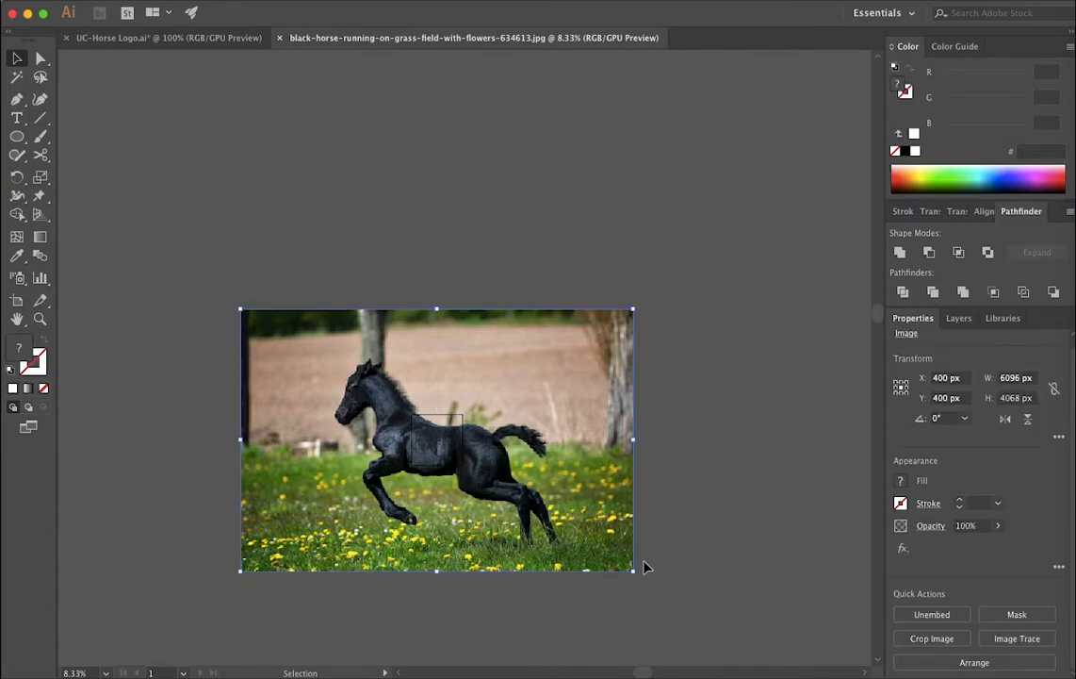
pyautogui.moveTo(633, 571); pyautogui.dragTo(462, 454)
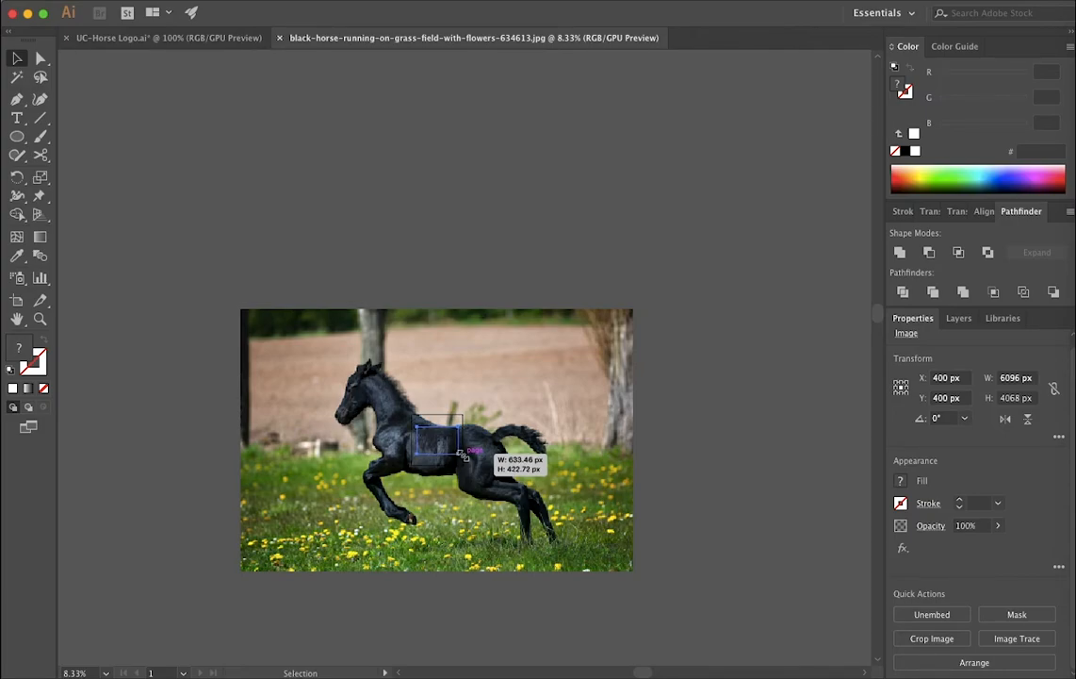
pyautogui.moveTo(463, 455); pyautogui.dragTo(464, 456)
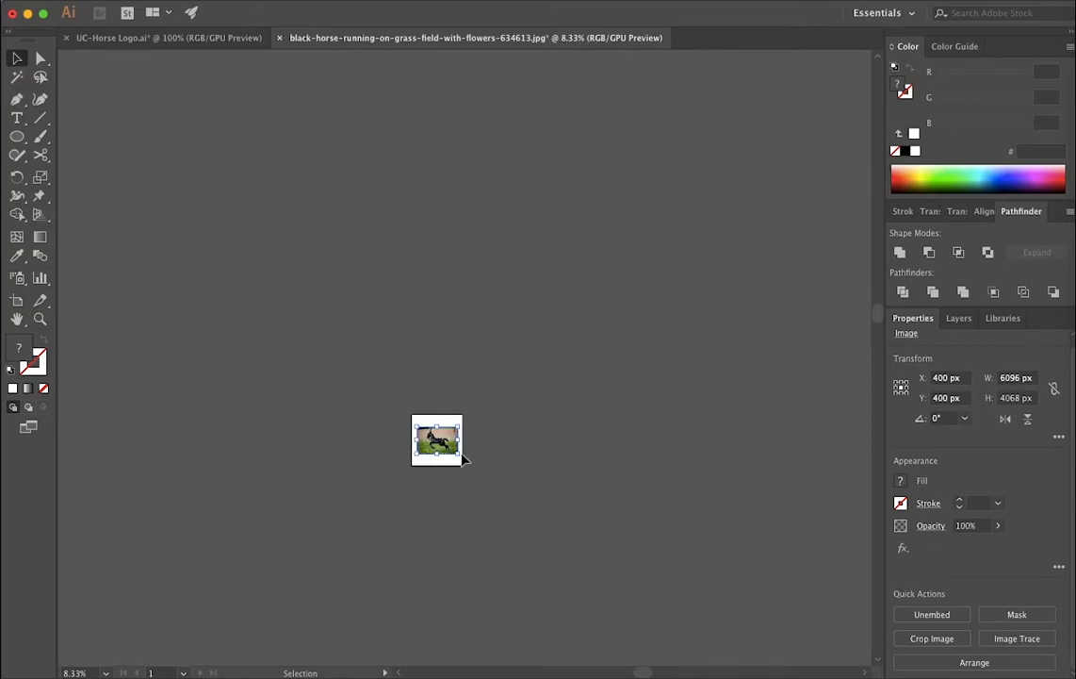
# Step: Choose the Stamp sketch filter from the Effect Gallery for the horse photo
pyautogui.scroll(8, 459, 443)
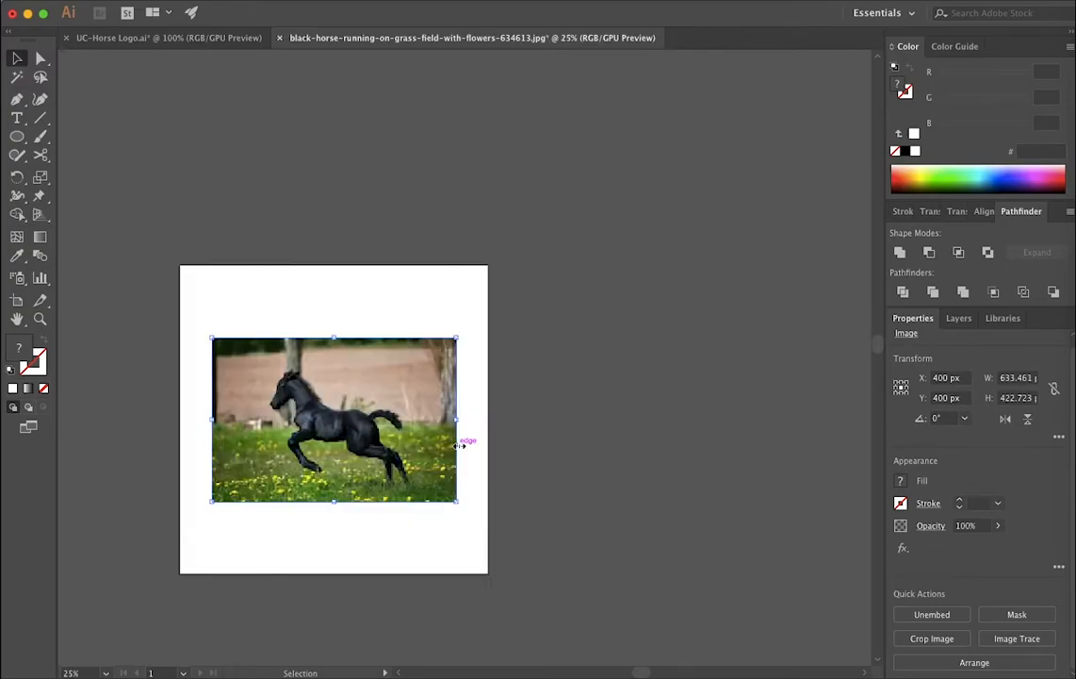
pyautogui.scroll(-1, 452, 445)
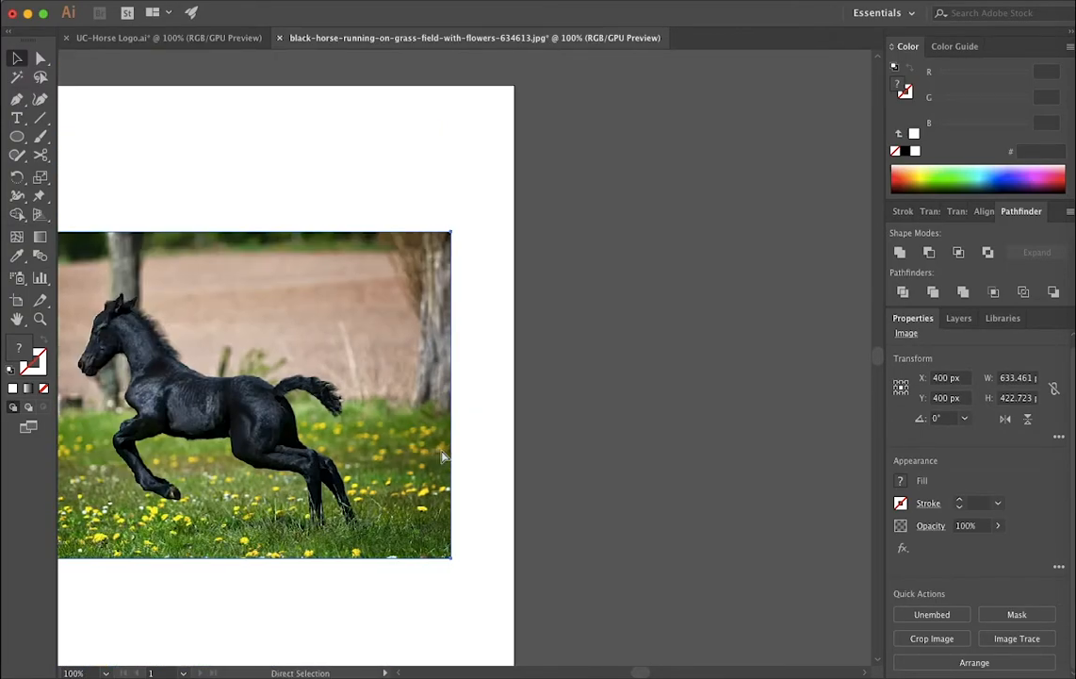
pyautogui.hscroll(-5, 445, 456)
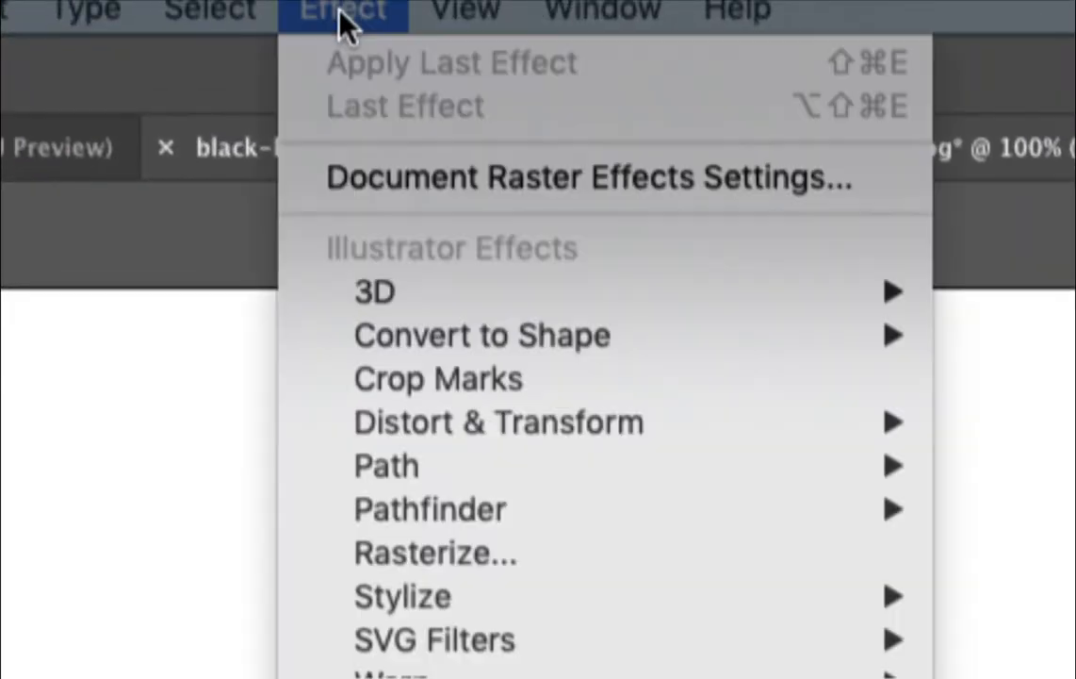
pyautogui.click(341, 5)
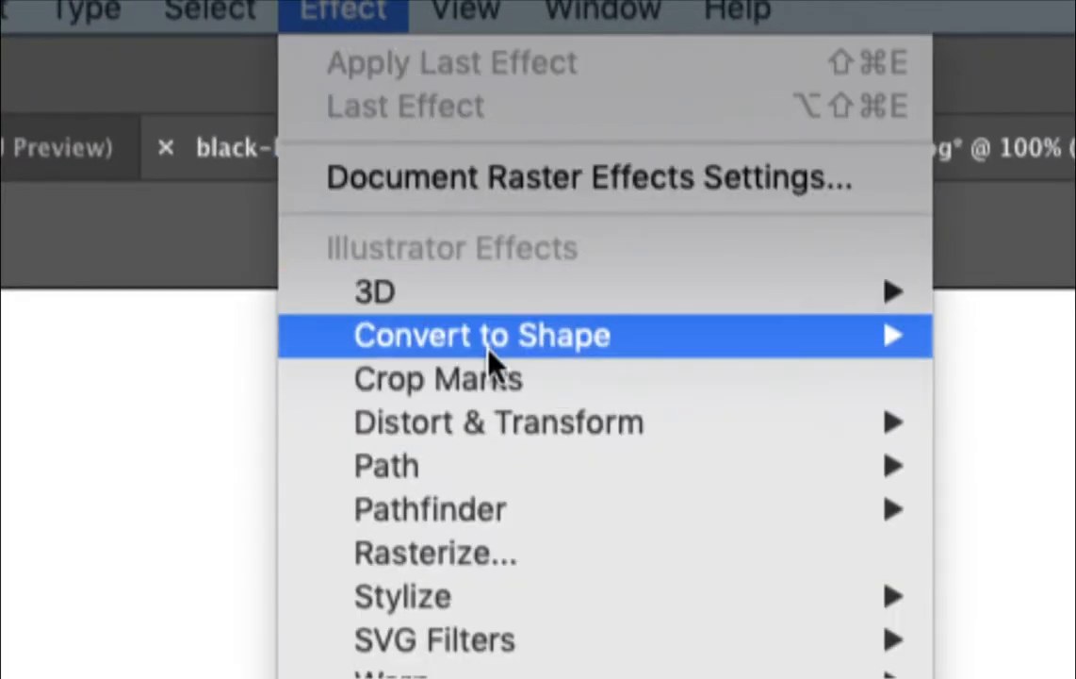
pyautogui.moveTo(544, 482)
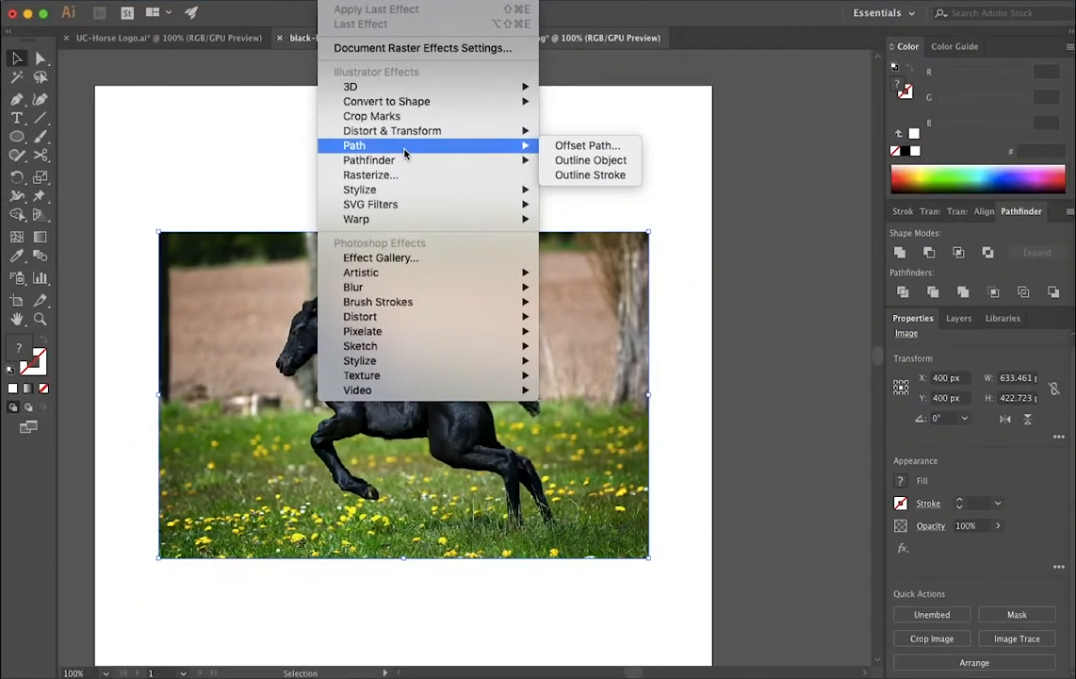
pyautogui.click(392, 255)
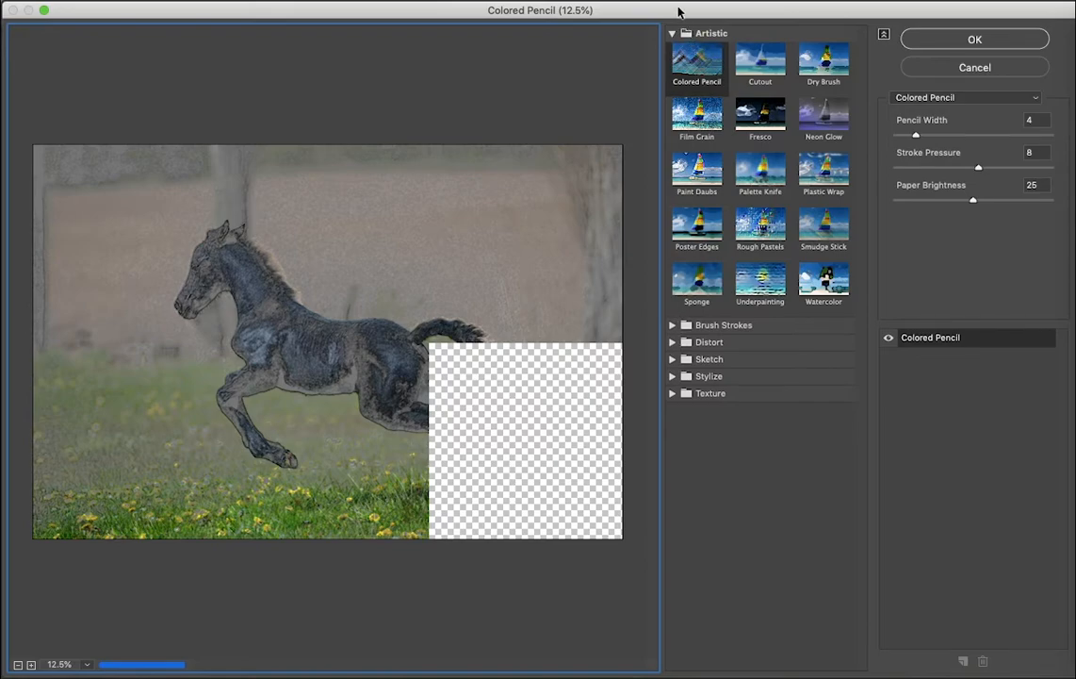
pyautogui.click(673, 34)
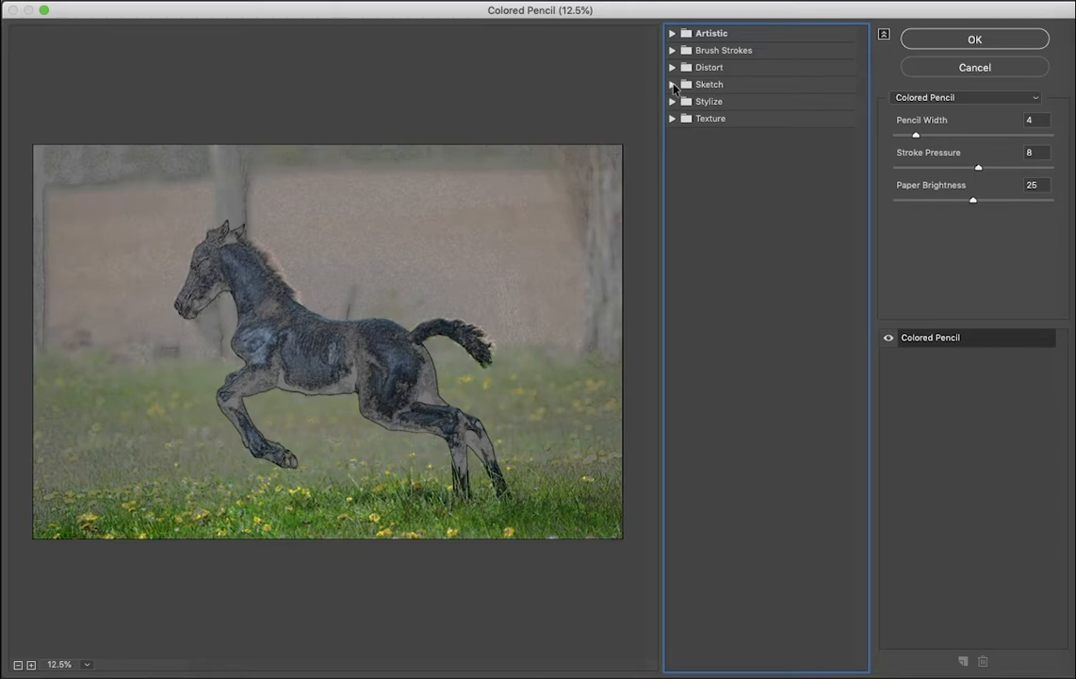
pyautogui.click(673, 85)
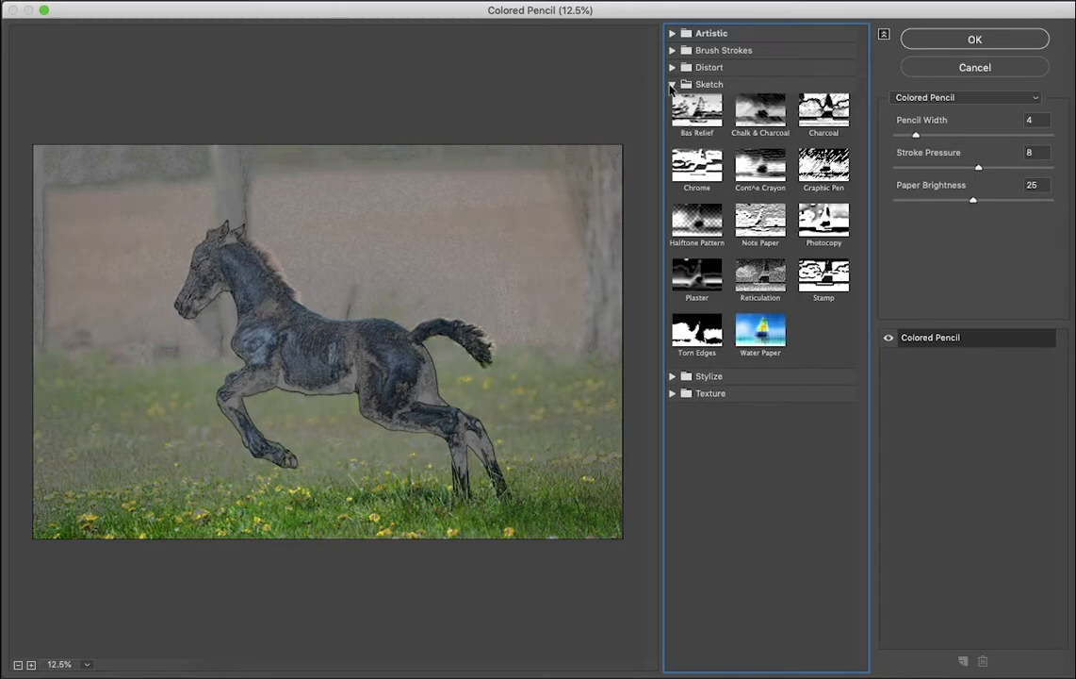
pyautogui.click(828, 281)
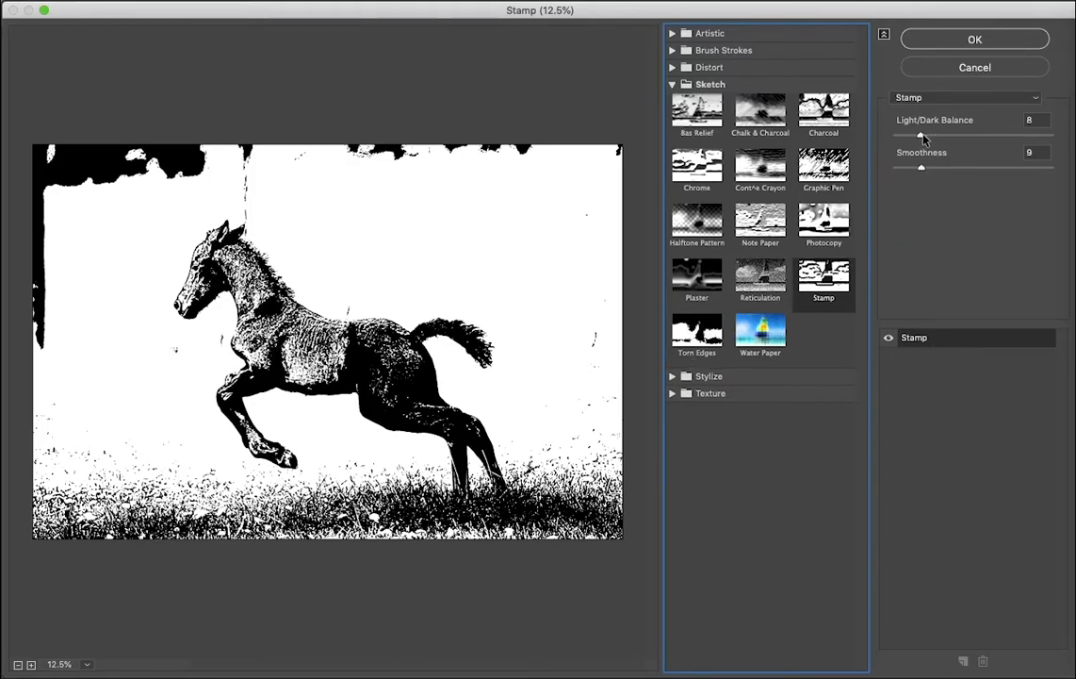
# Step: Set the Stamp effect's Light/Dark Balance to 21 and Smoothness to 37, inspect the preview, and apply the effect
pyautogui.moveTo(922, 138); pyautogui.dragTo(957, 139)
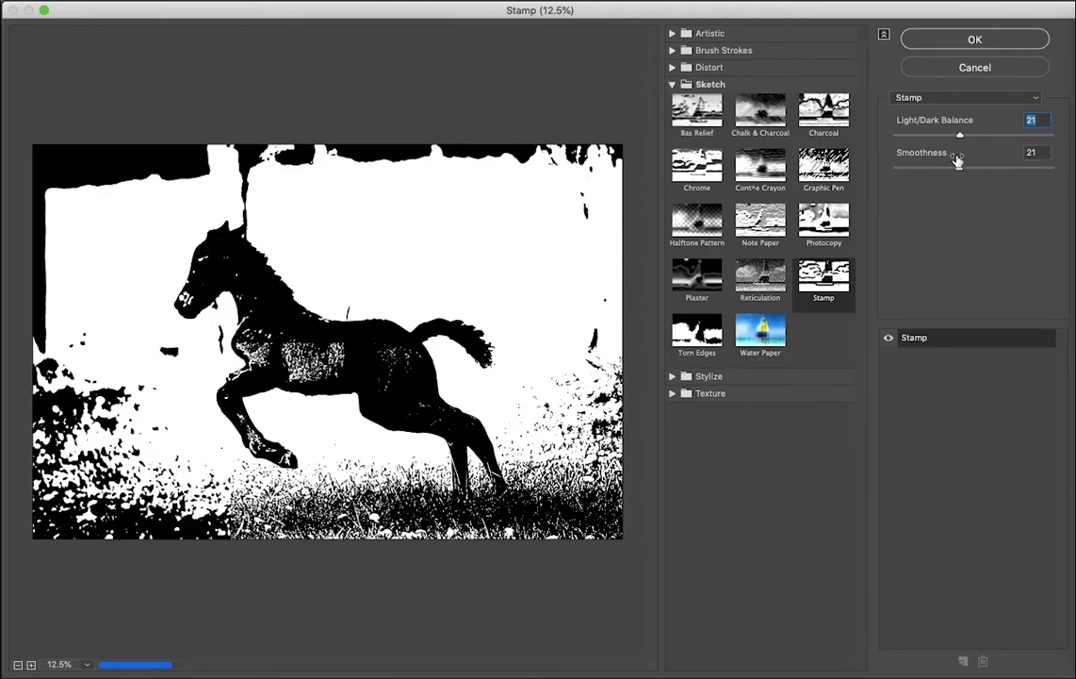
pyautogui.moveTo(959, 167); pyautogui.dragTo(999, 168)
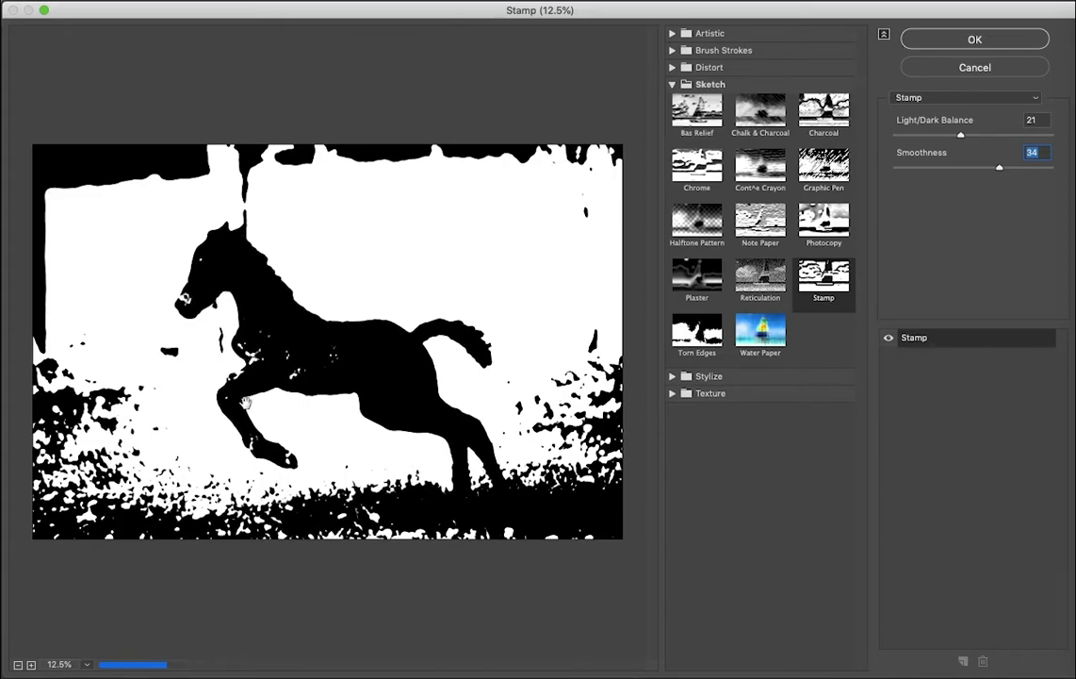
pyautogui.moveTo(1001, 171); pyautogui.dragTo(1007, 171)
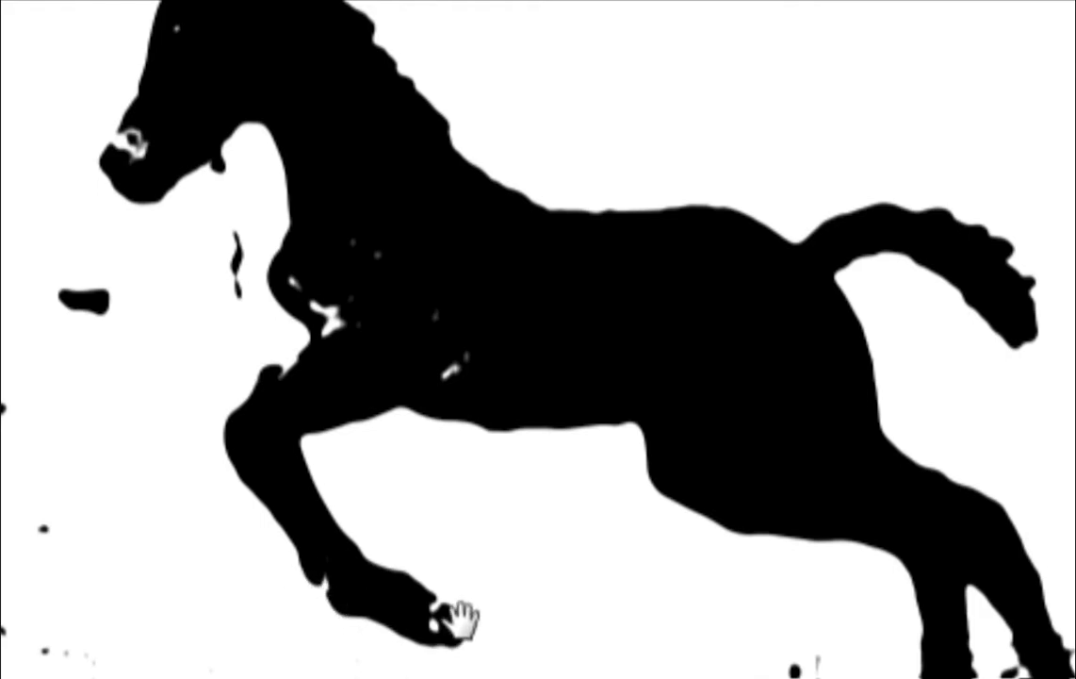
pyautogui.scroll(-5, 847, 594)
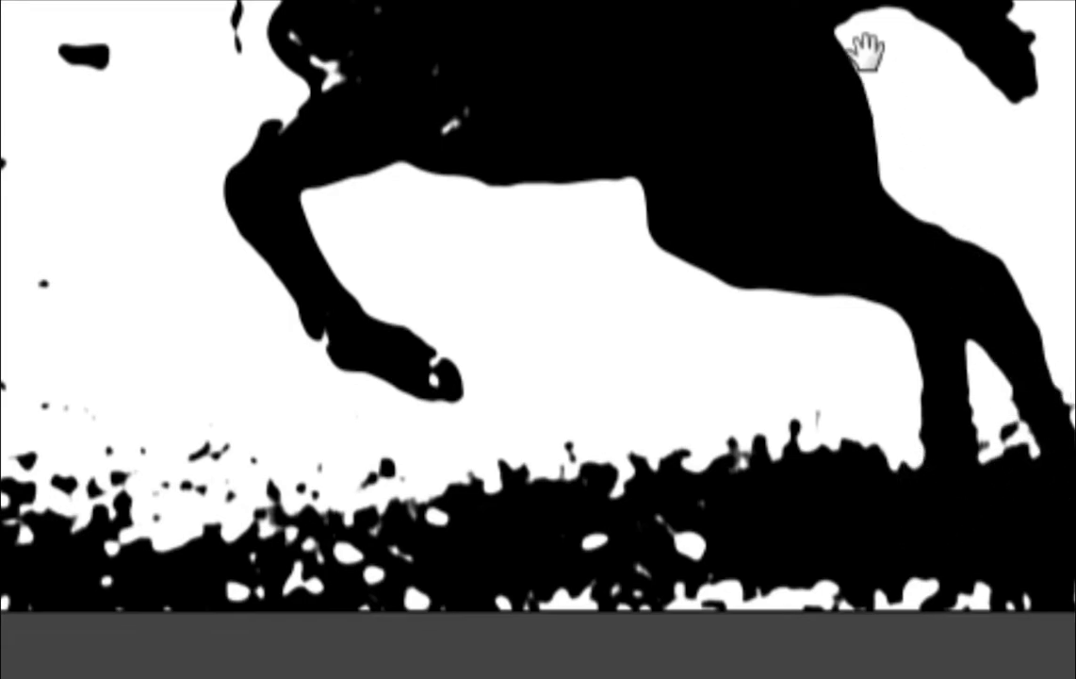
pyautogui.scroll(3, 870, 60)
pyautogui.scroll(3, 783, 5)
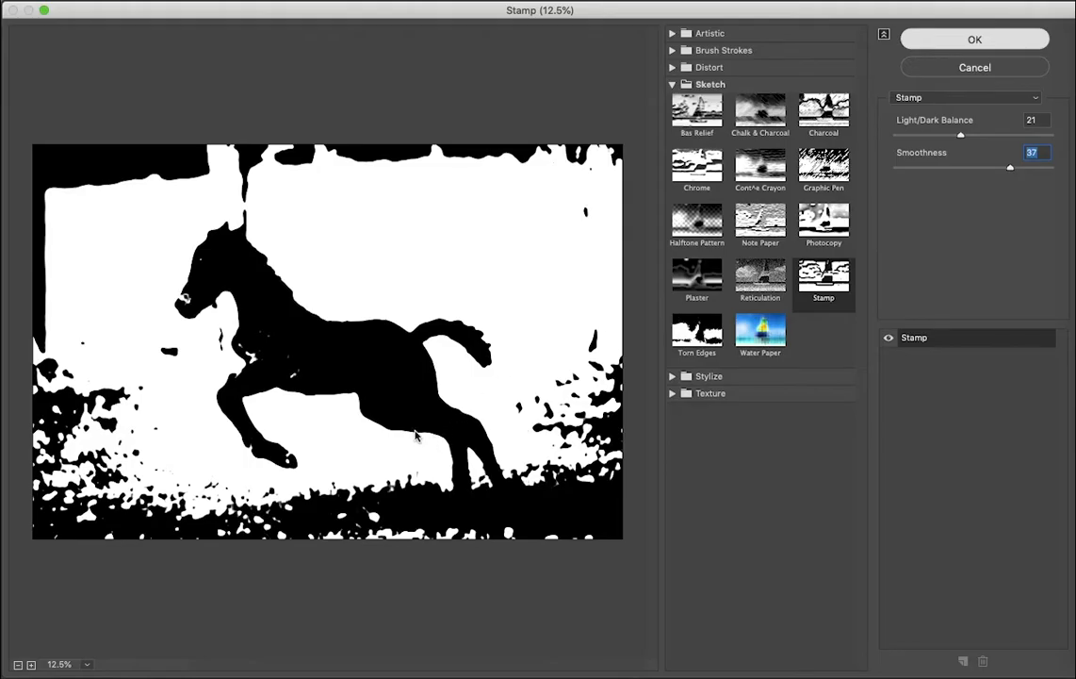
pyautogui.press('Return')
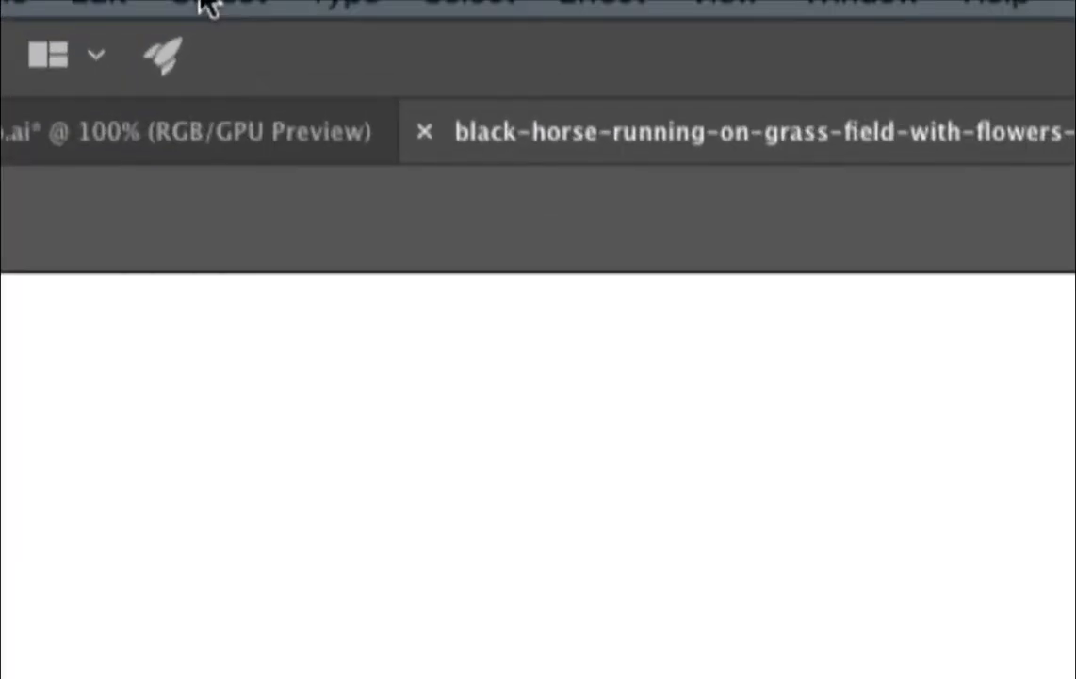
# Step: Convert the stamped horse image to vector shapes with Image Trace, using Make and Expand
pyautogui.click(207, 1)
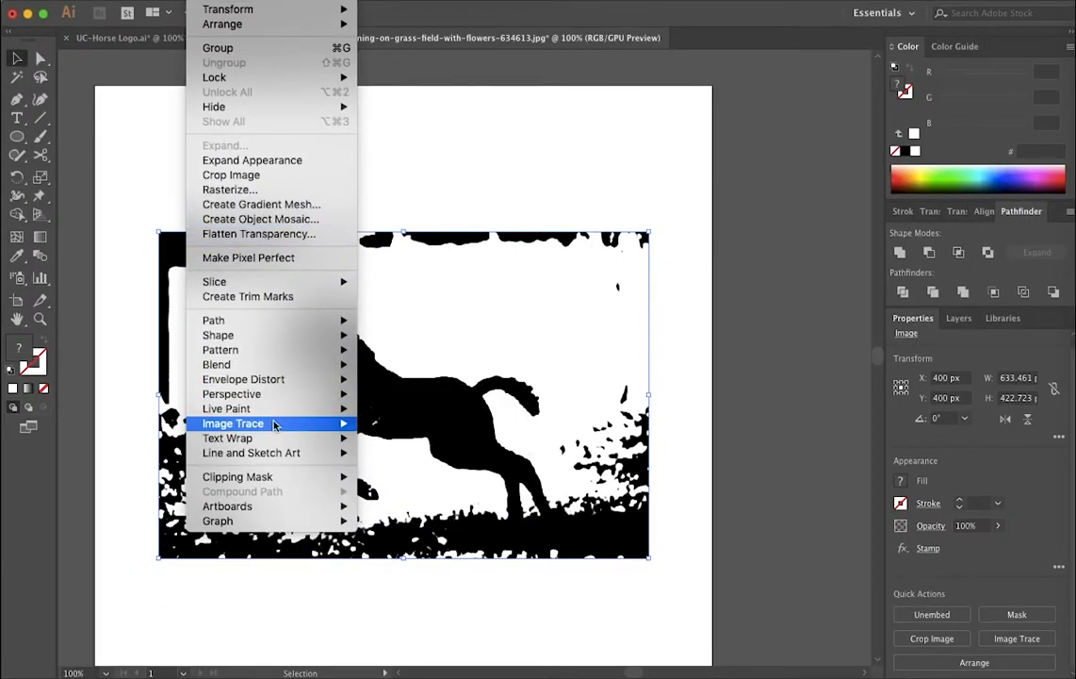
pyautogui.moveTo(273, 431)
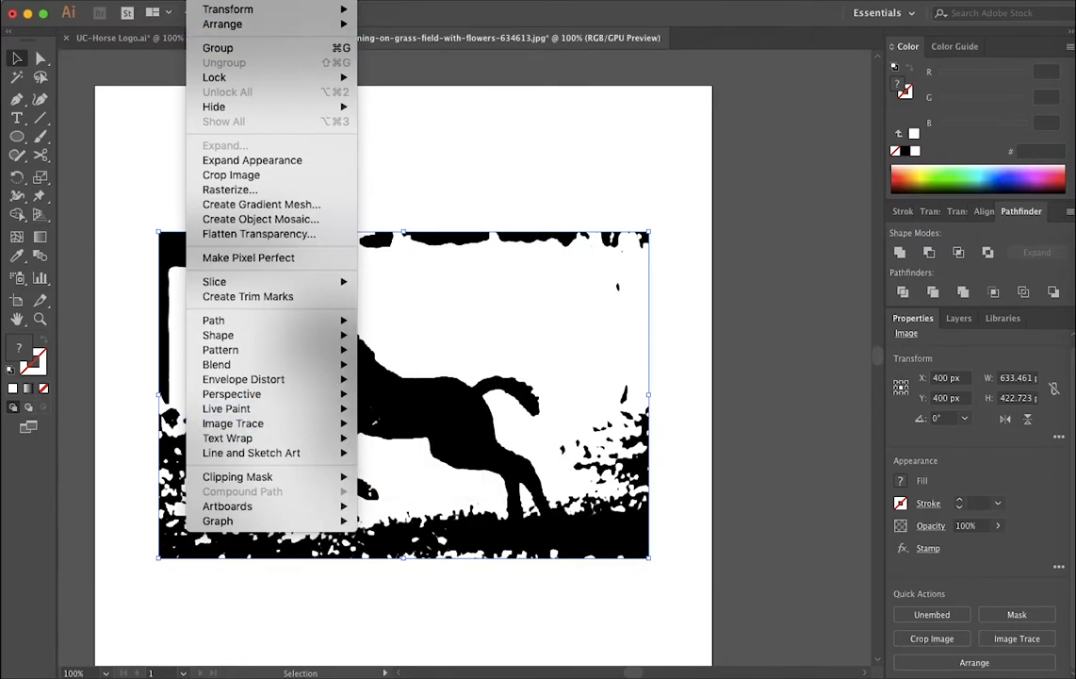
pyautogui.moveTo(255, 427)
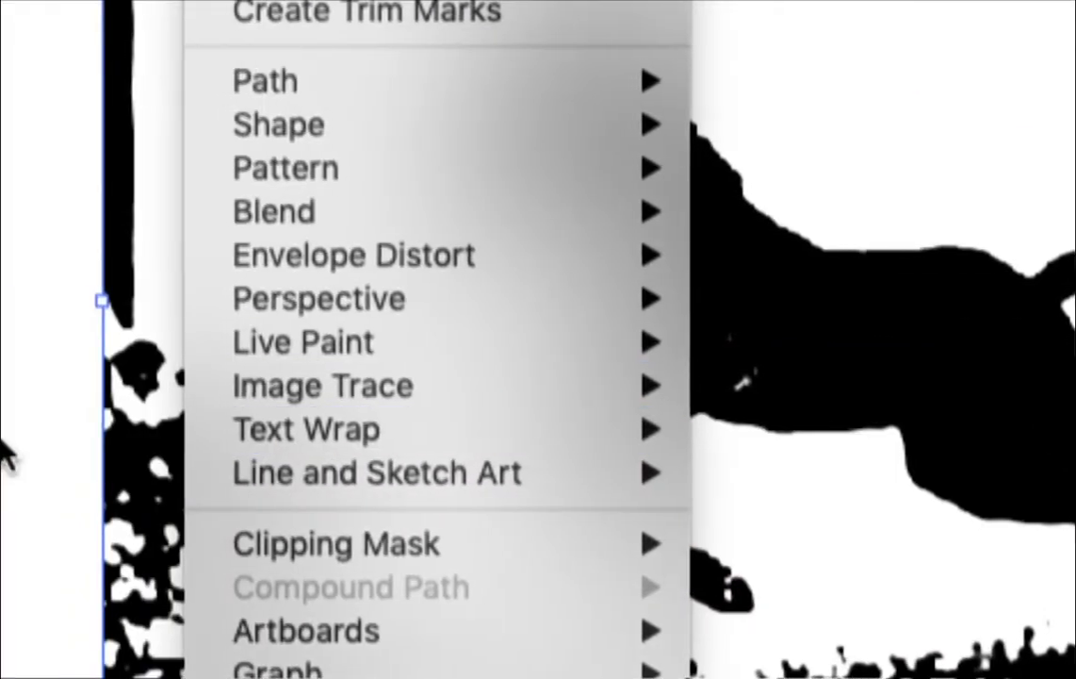
pyautogui.moveTo(524, 404)
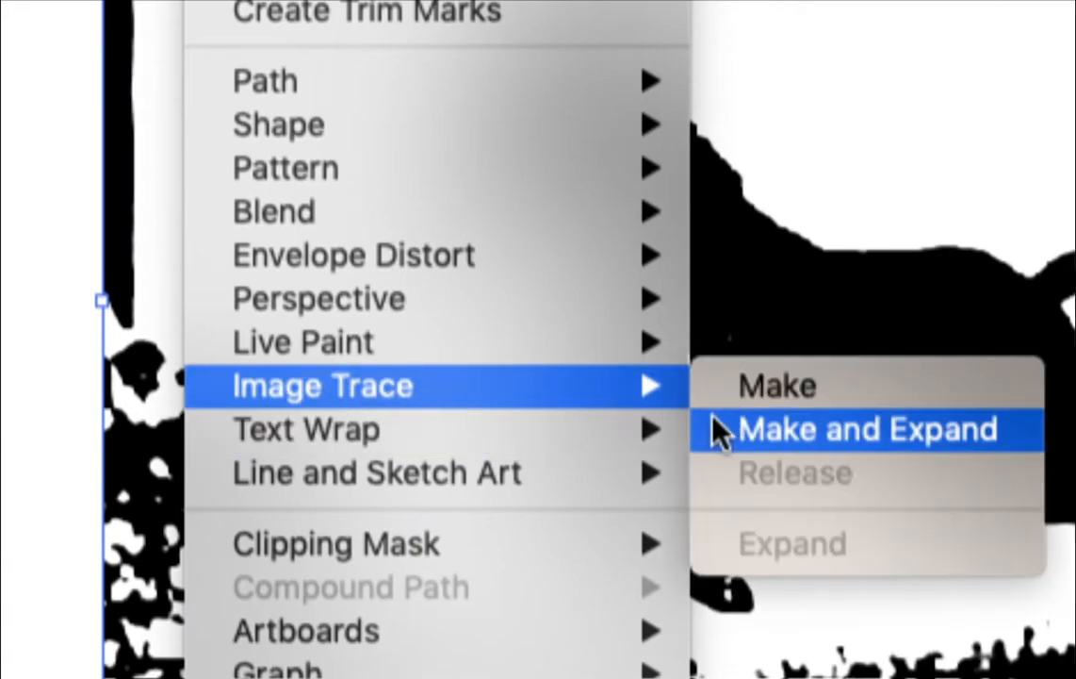
pyautogui.click(792, 428)
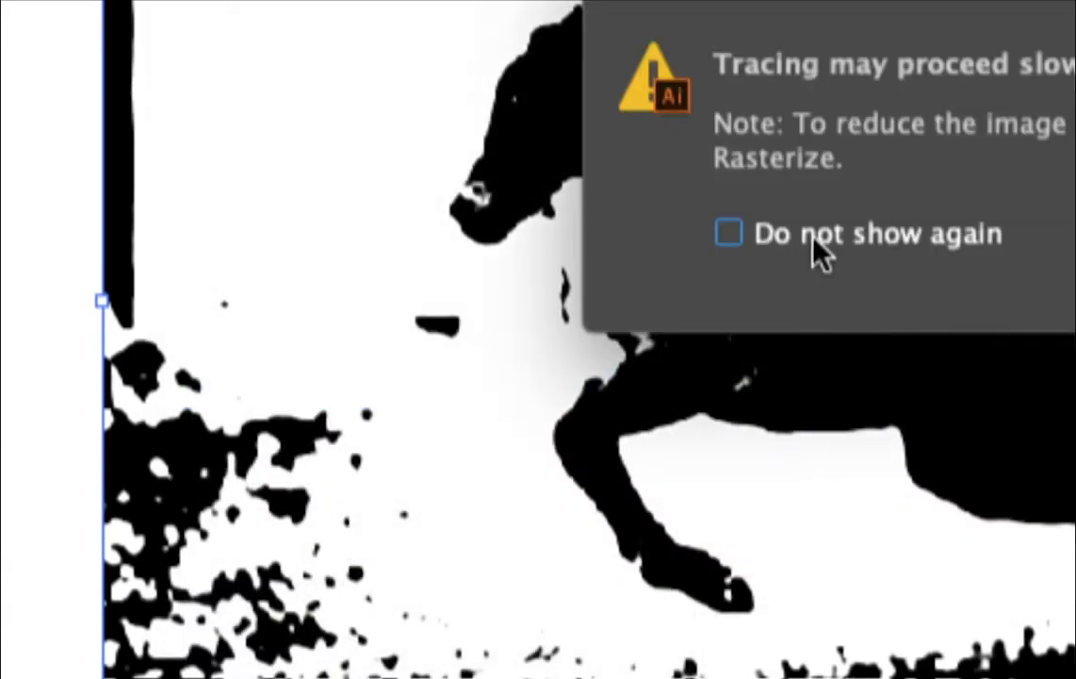
pyautogui.press('Return')
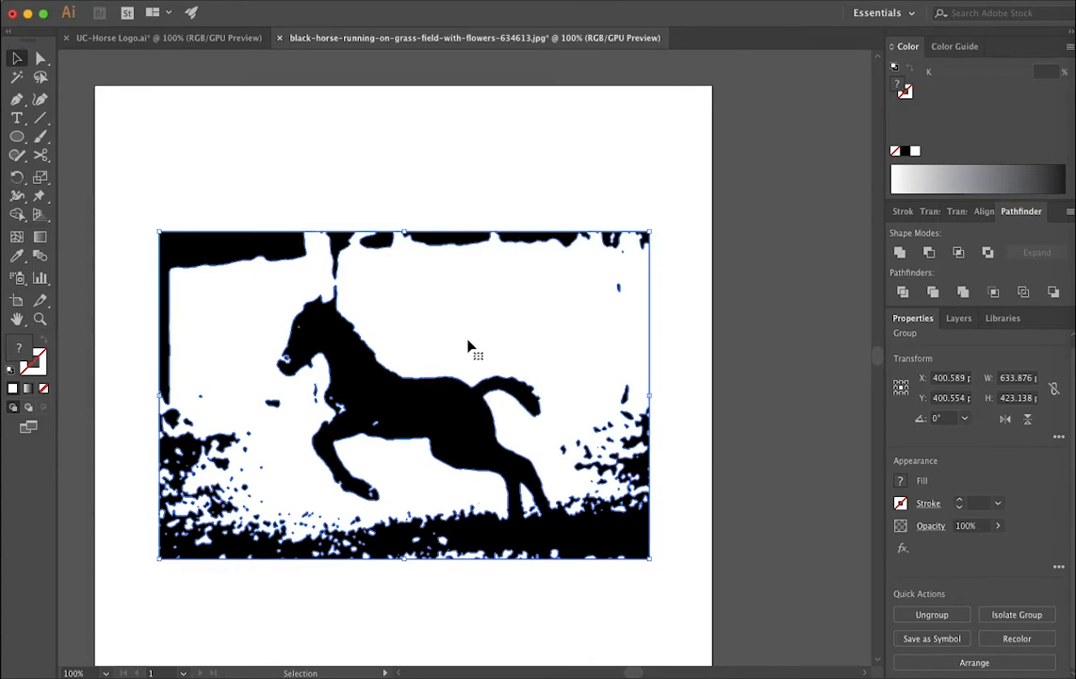
# Step: Ungroup the expanded horse tracing
pyautogui.click(219, 2)
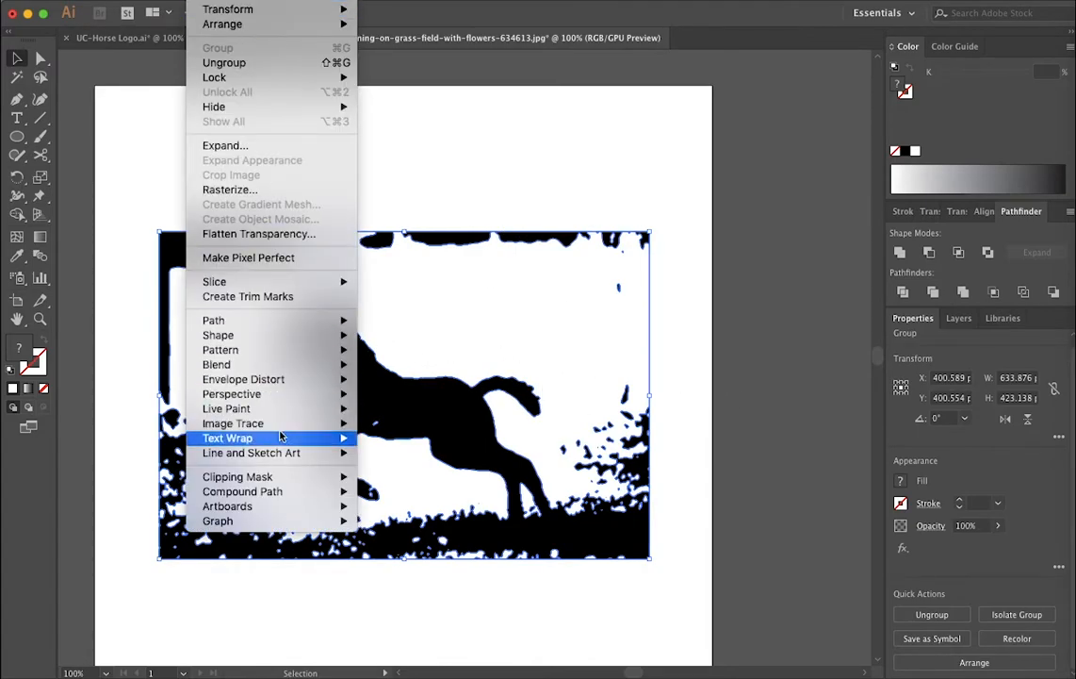
pyautogui.moveTo(280, 426)
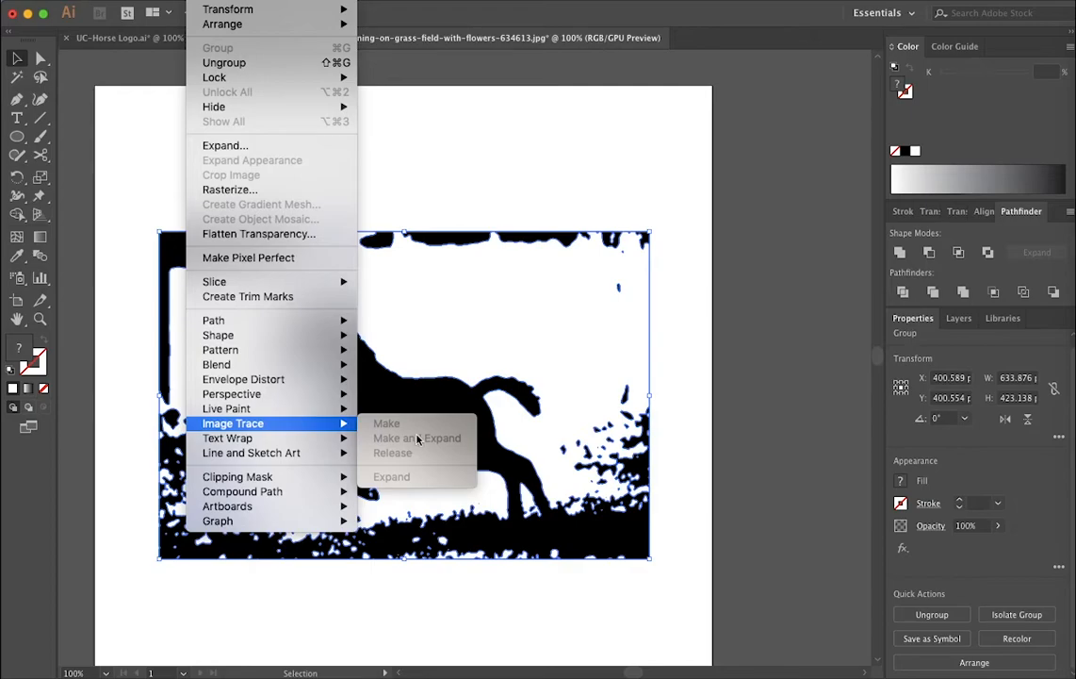
pyautogui.click(624, 23)
pyautogui.rightClick(397, 408)
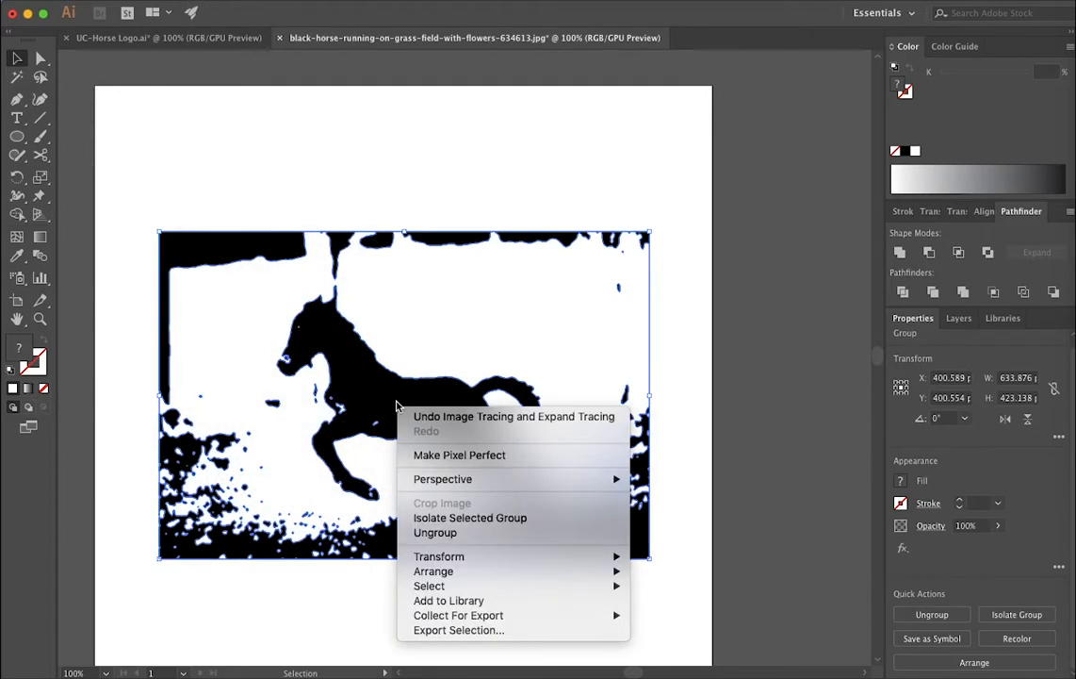
pyautogui.click(438, 533)
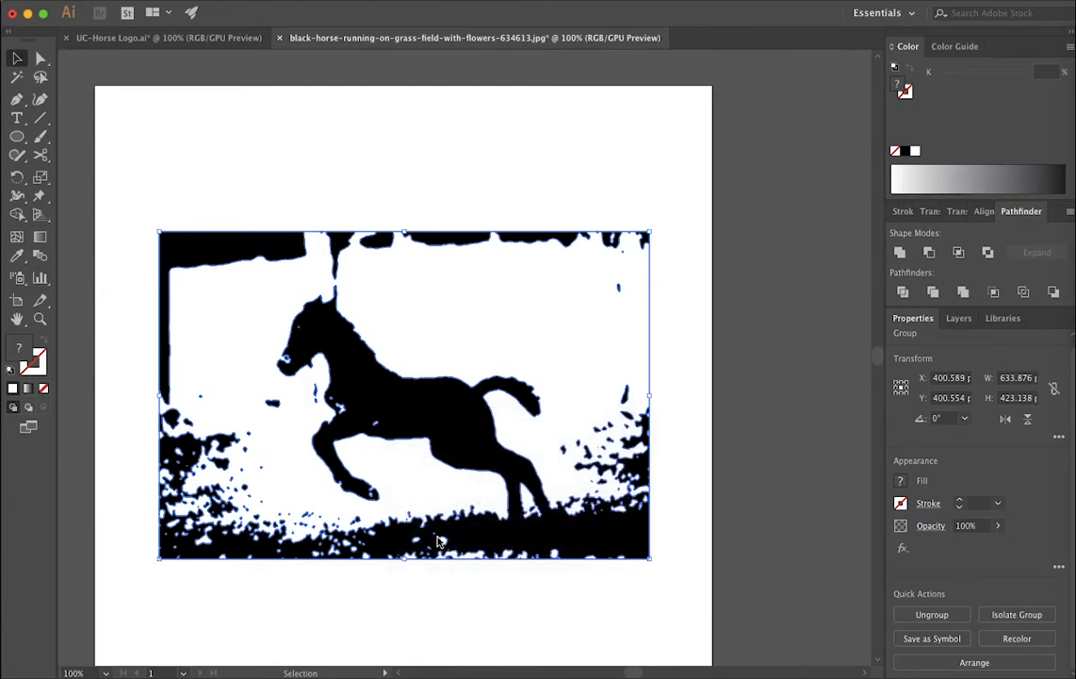
# Step: Pick out individual pieces of the ungrouped tracing and delete the large white background shape around the horse
pyautogui.click(461, 202)
pyautogui.click(467, 236)
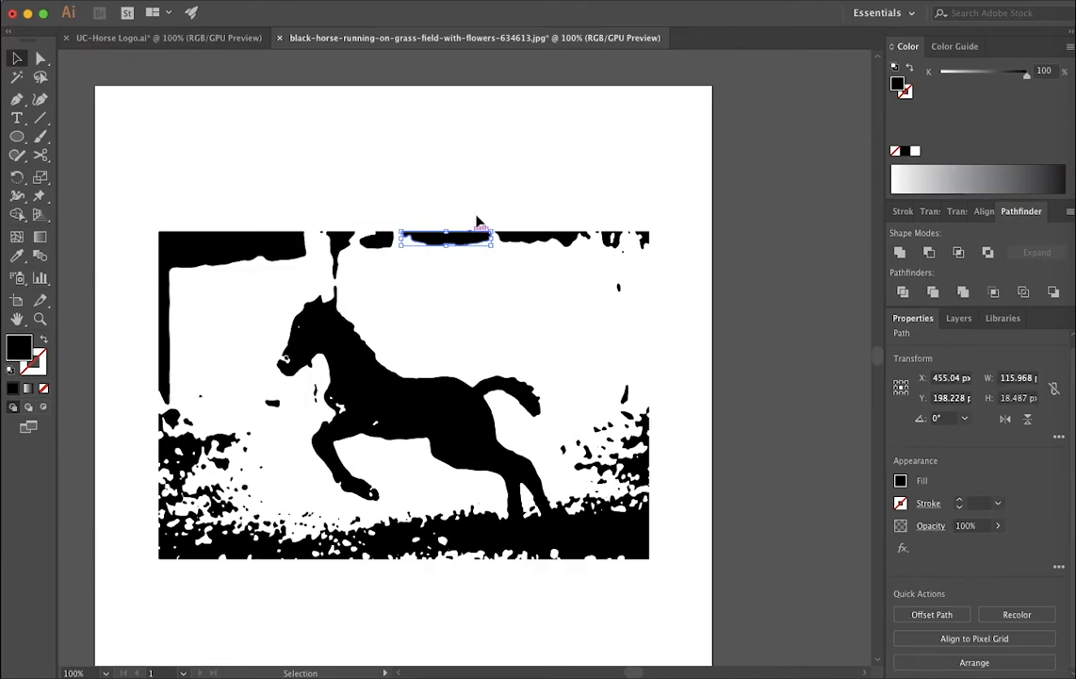
pyautogui.click(530, 237)
pyautogui.click(612, 236)
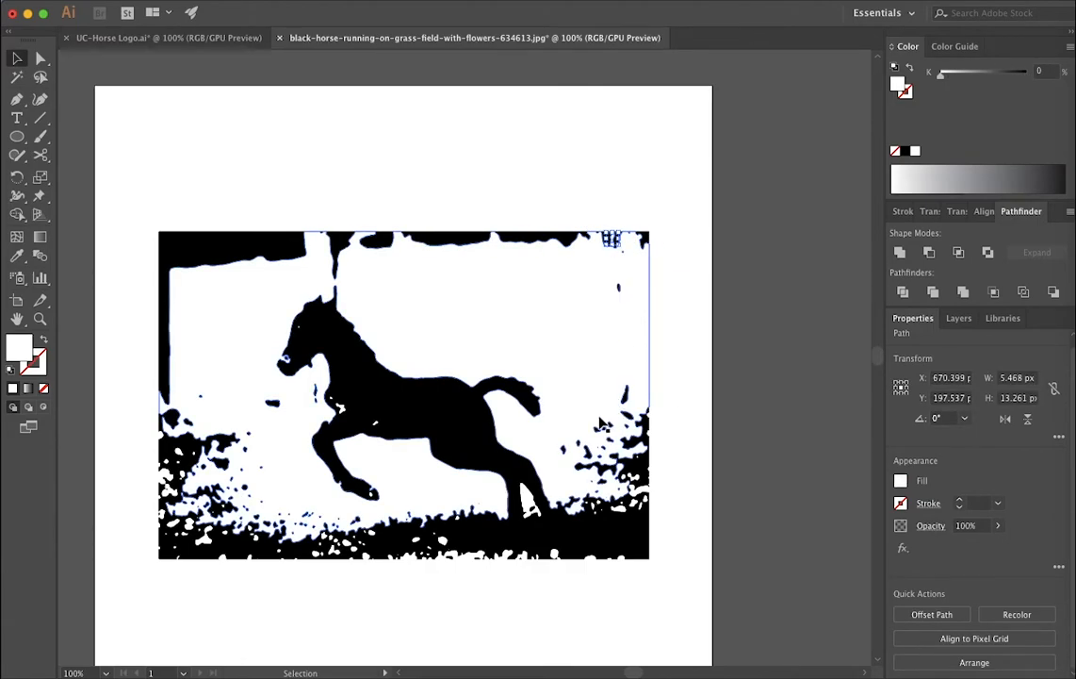
pyautogui.click(581, 357)
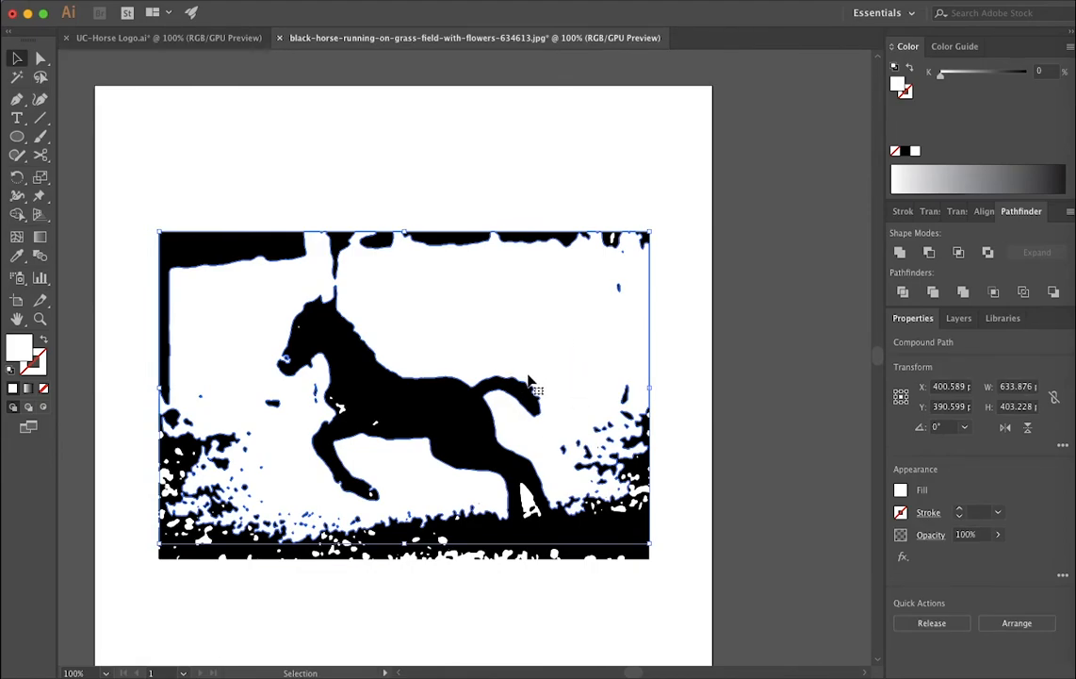
pyautogui.click(577, 334)
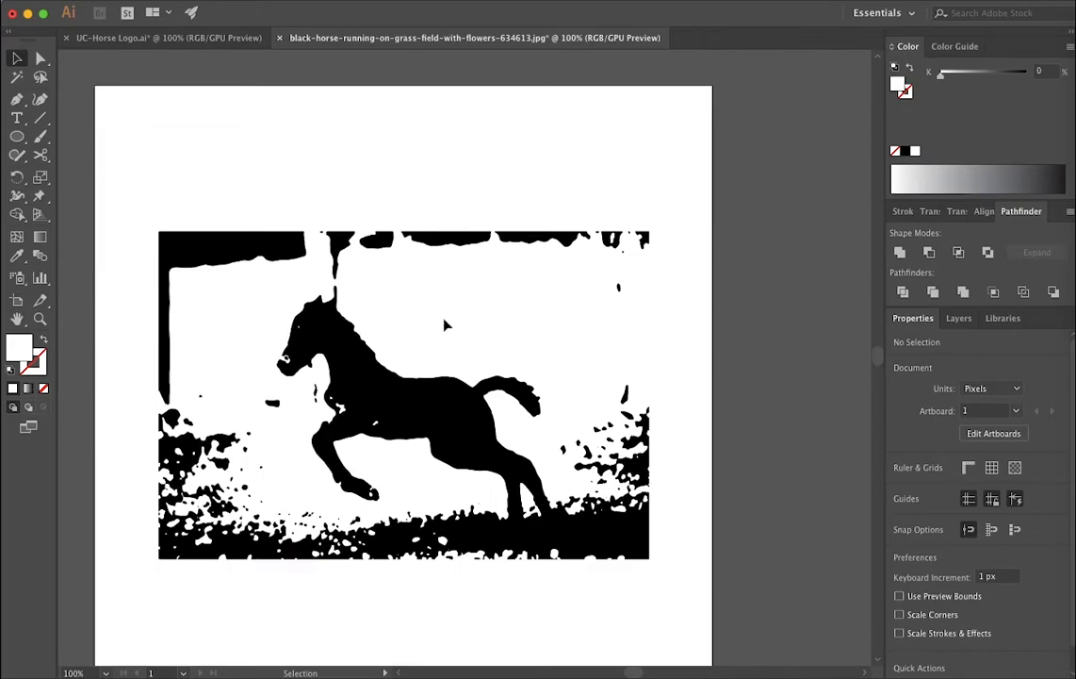
# Step: Try deleting the black compound shape that joins the horse to the ground, and undo the deletion
pyautogui.click(185, 240)
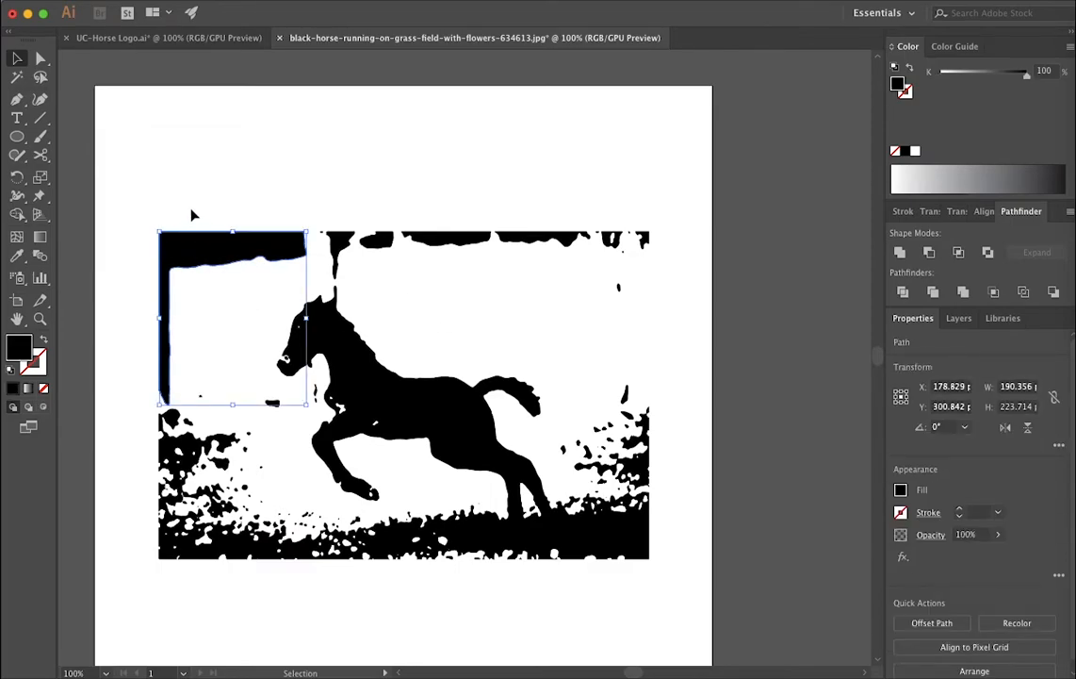
pyautogui.moveTo(185, 194)
pyautogui.mouseDown()
pyautogui.moveTo(228, 397)
pyautogui.moveTo(228, 603)
pyautogui.moveTo(223, 549)
pyautogui.mouseUp()
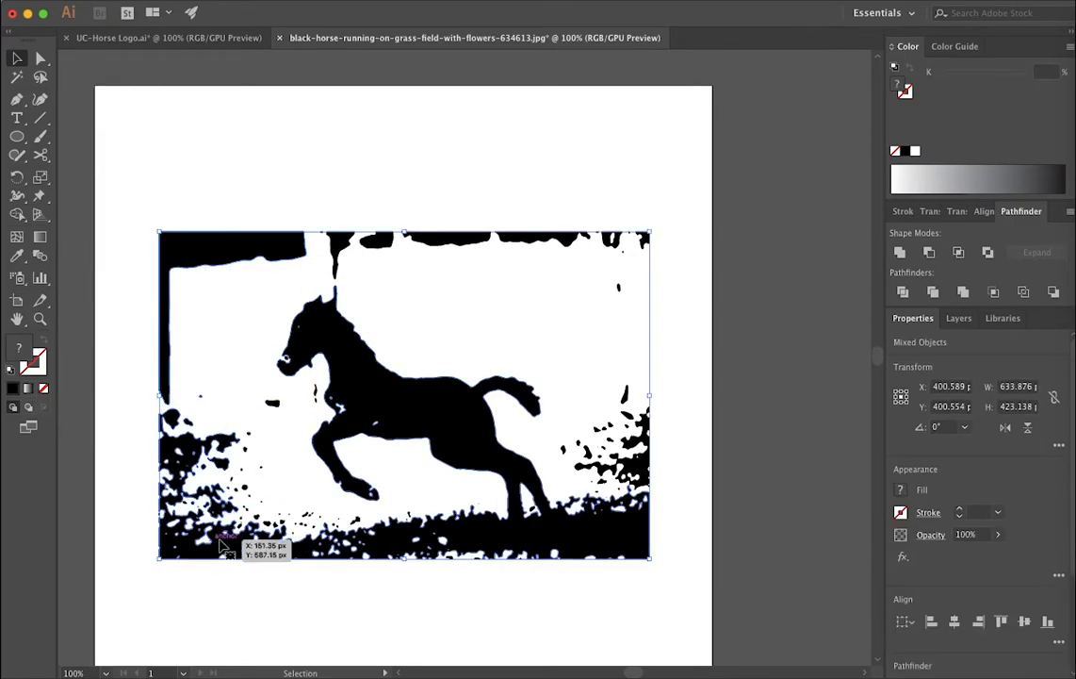
pyautogui.scroll(4, 303, 436)
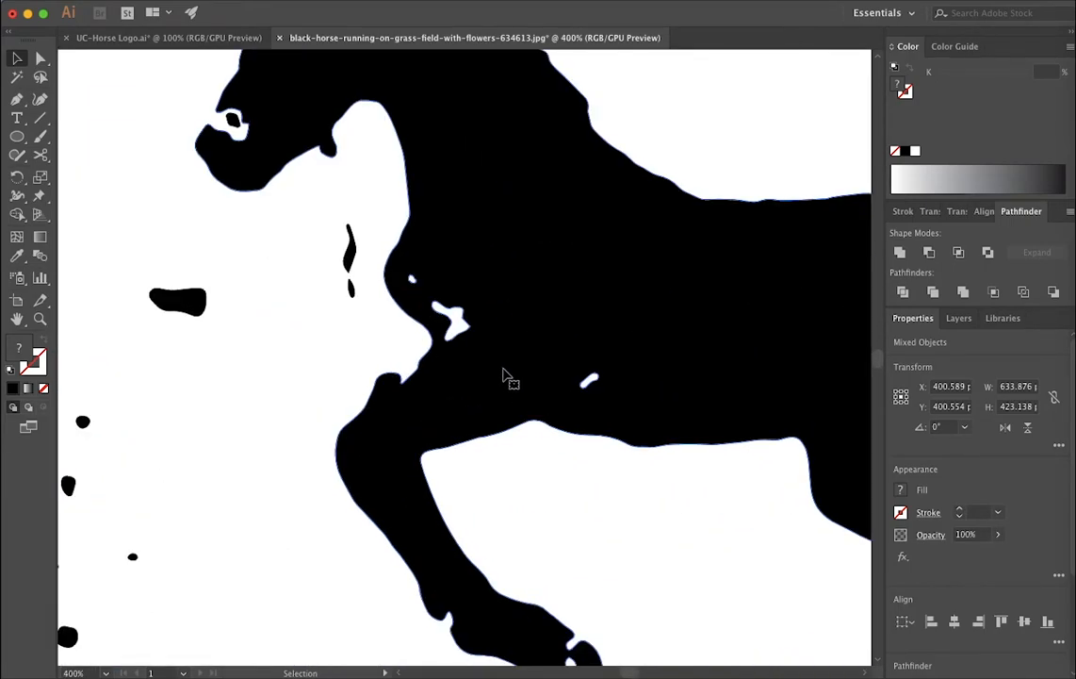
pyautogui.scroll(-3, 500, 377)
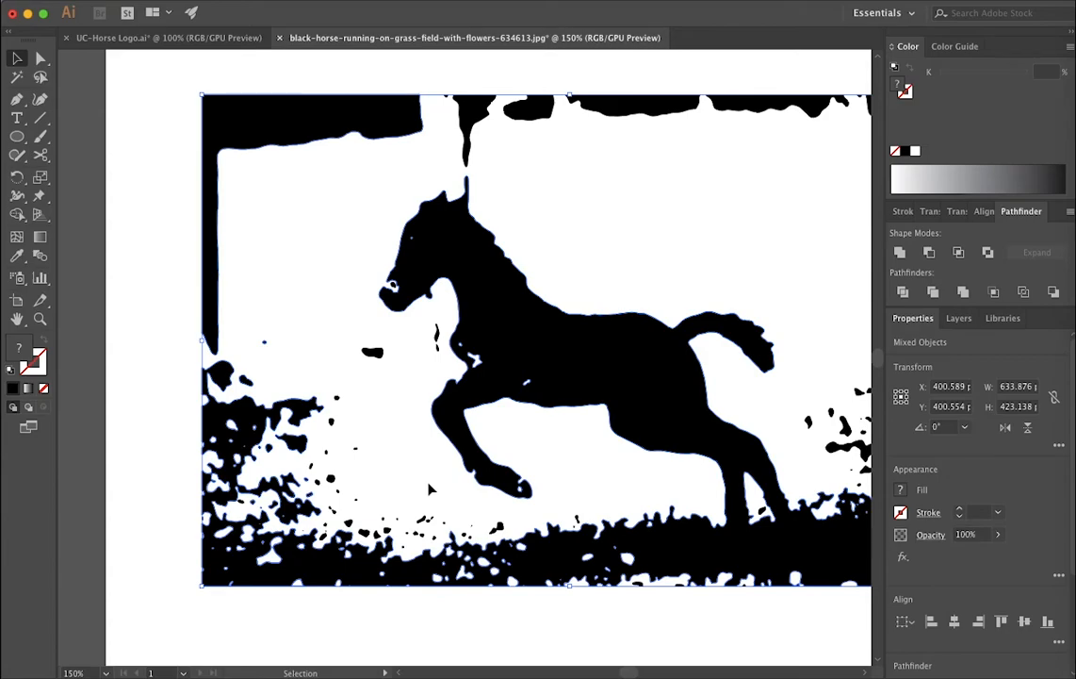
pyautogui.click(429, 489)
pyautogui.click(377, 574)
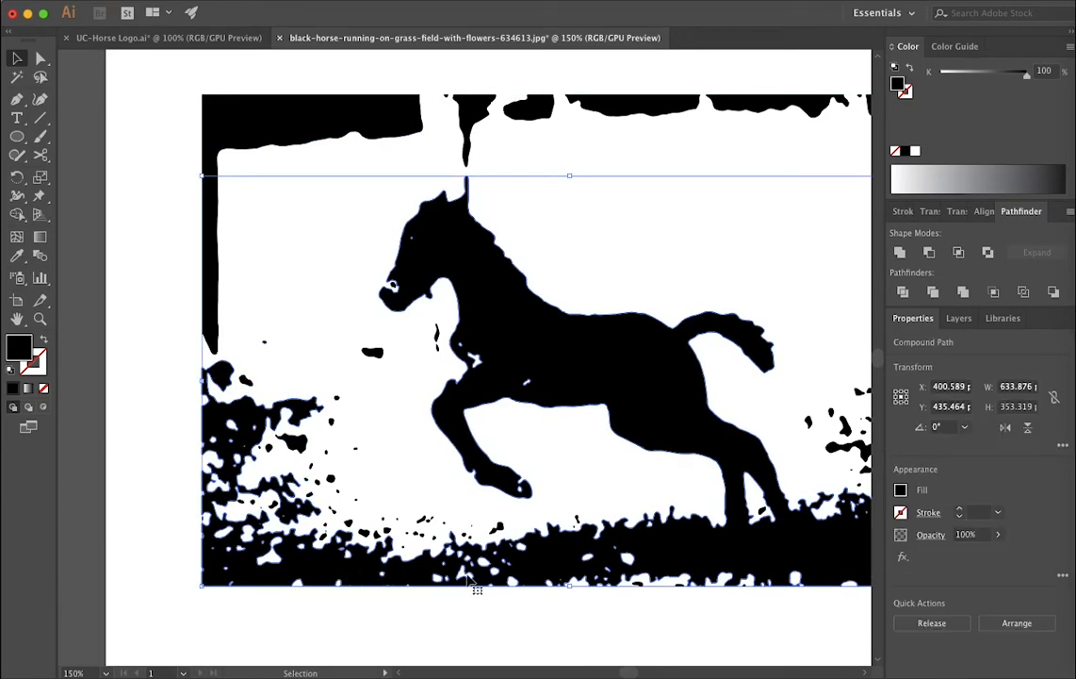
pyautogui.press('Delete')
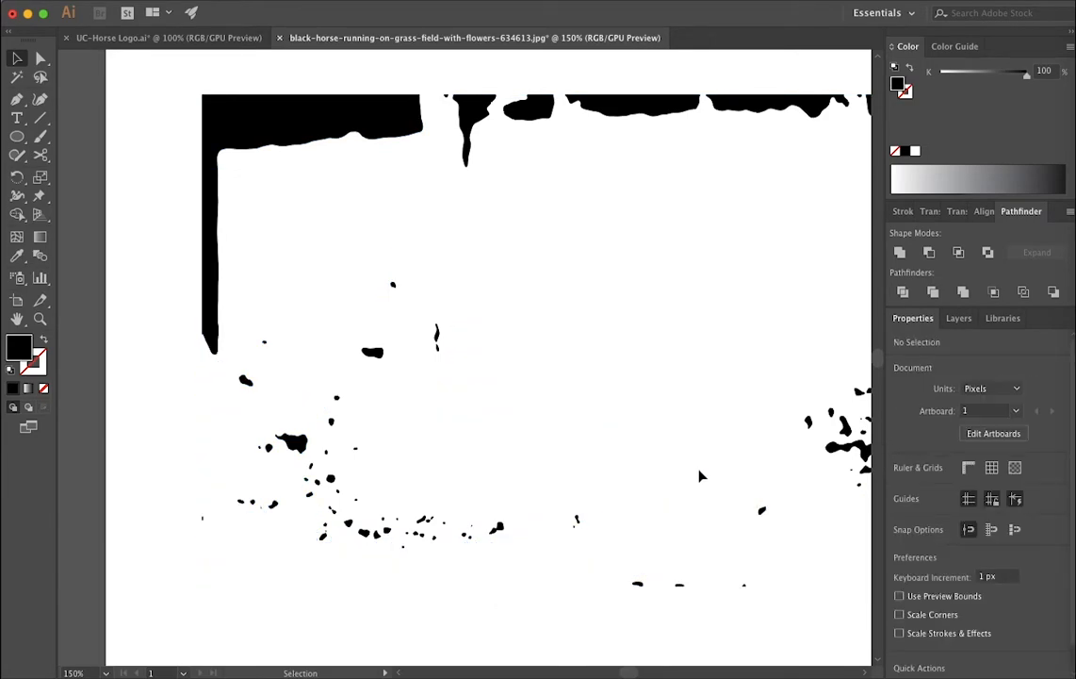
pyautogui.press('super+z')
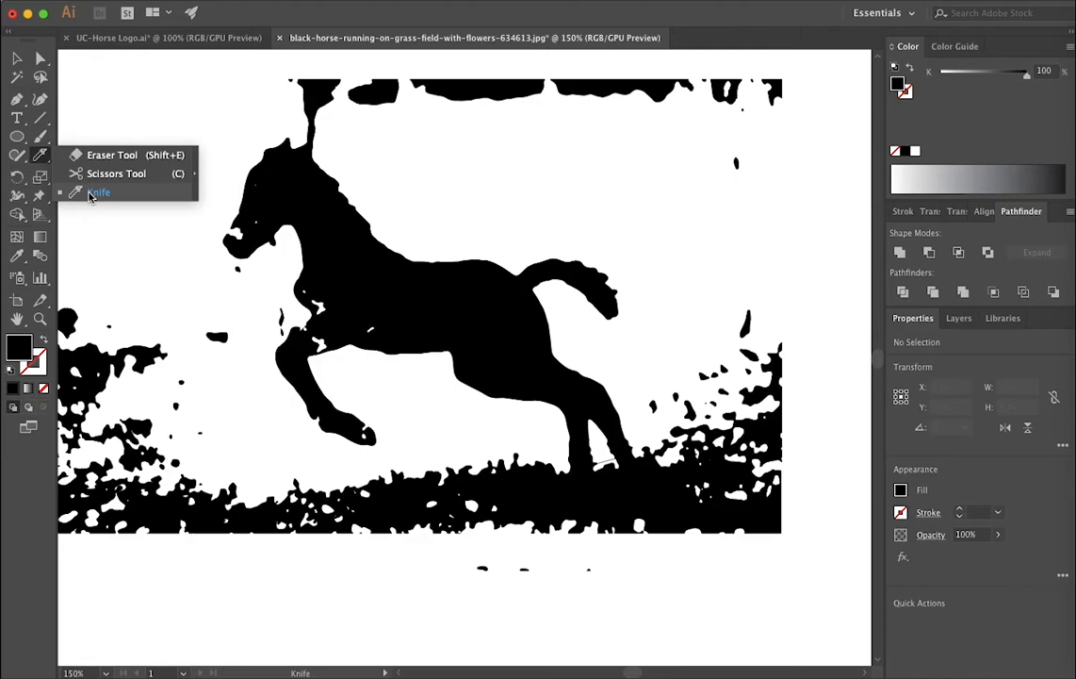
# Step: Cut across both hind legs at the grass line with the Knife tool
pyautogui.click(92, 193)
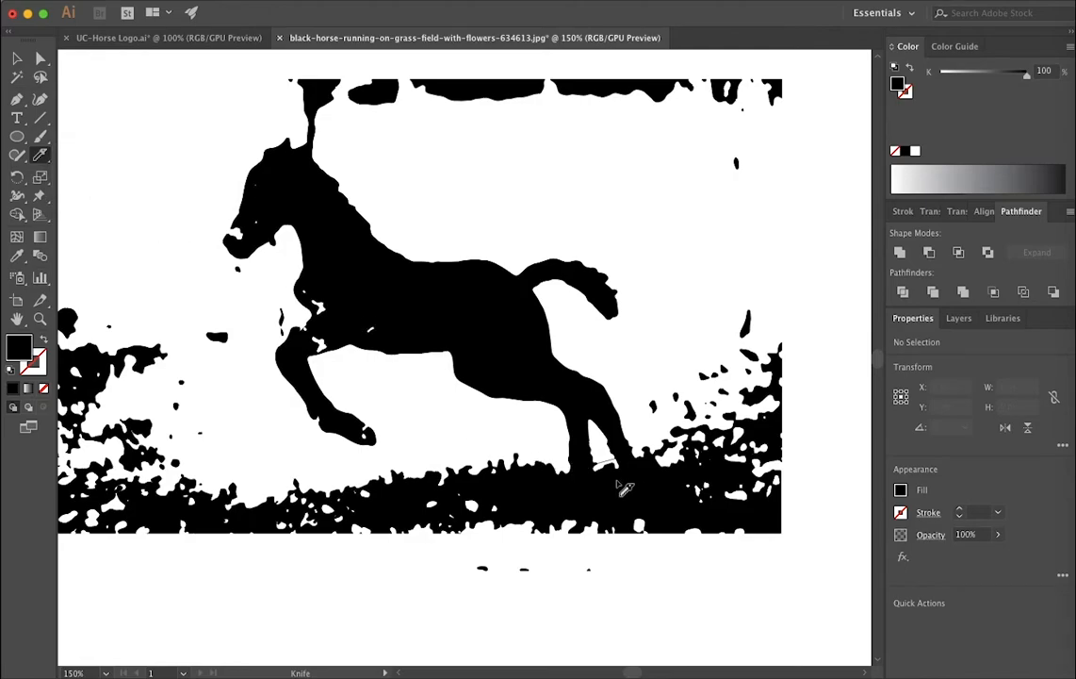
pyautogui.scroll(5, 540, 453)
pyautogui.moveTo(485, 464); pyautogui.dragTo(681, 426)
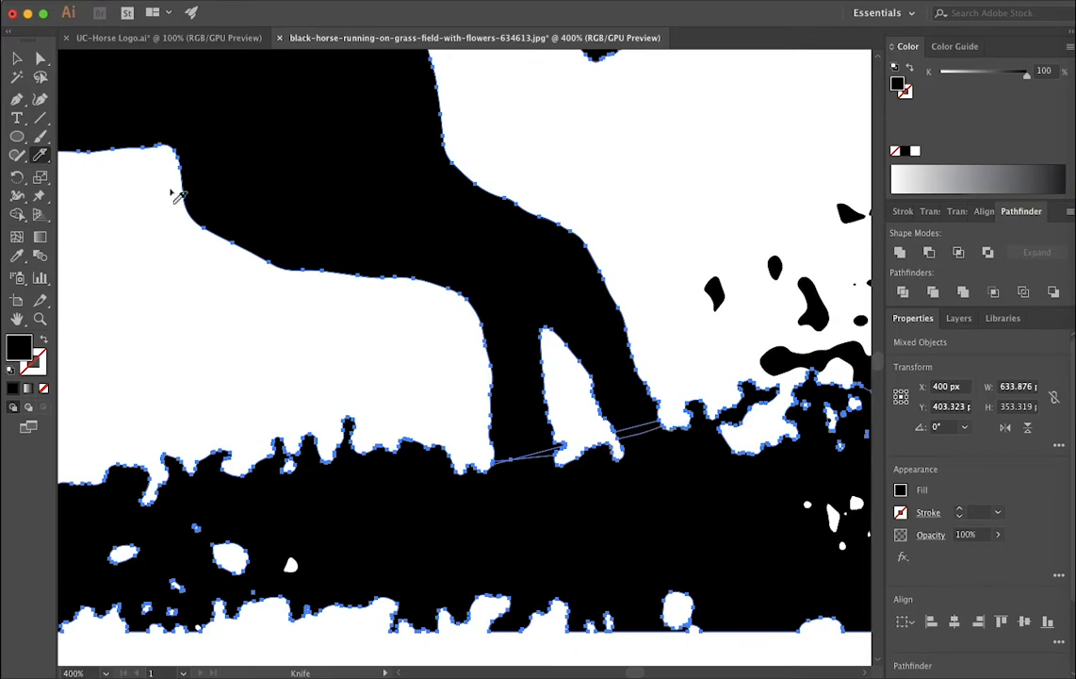
pyautogui.click(39, 59)
pyautogui.click(15, 58)
pyautogui.scroll(-2, 261, 296)
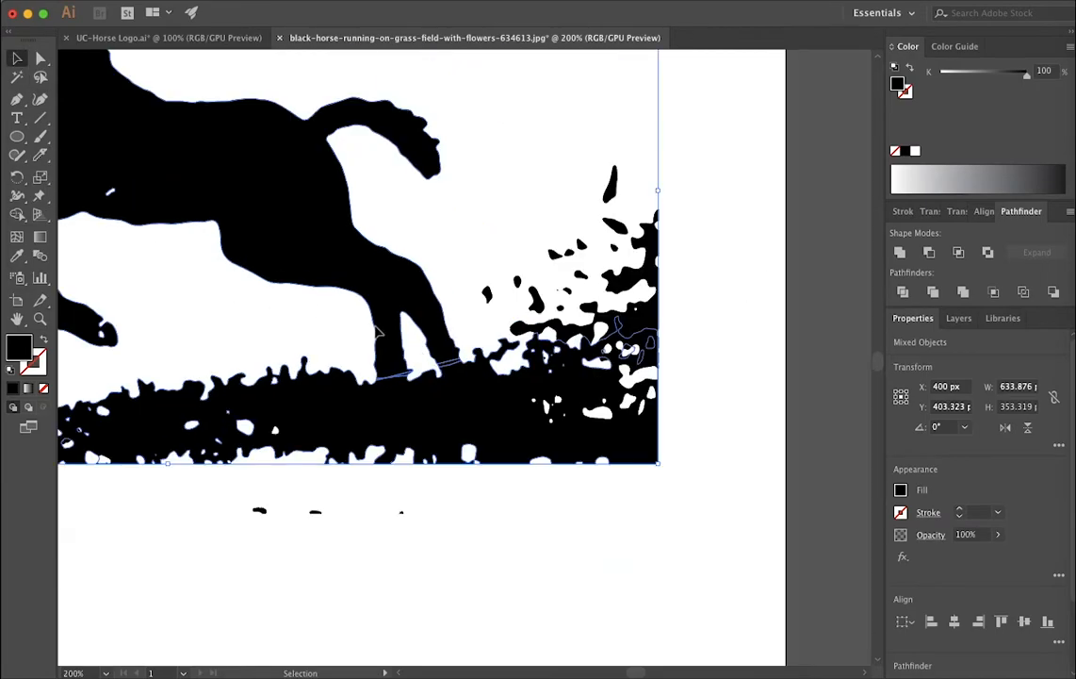
# Step: Delete the grass strip severed from the horse's legs, and undo back to before the leg cuts
pyautogui.scroll(-3, 438, 362)
pyautogui.click(592, 397)
pyautogui.click(476, 356)
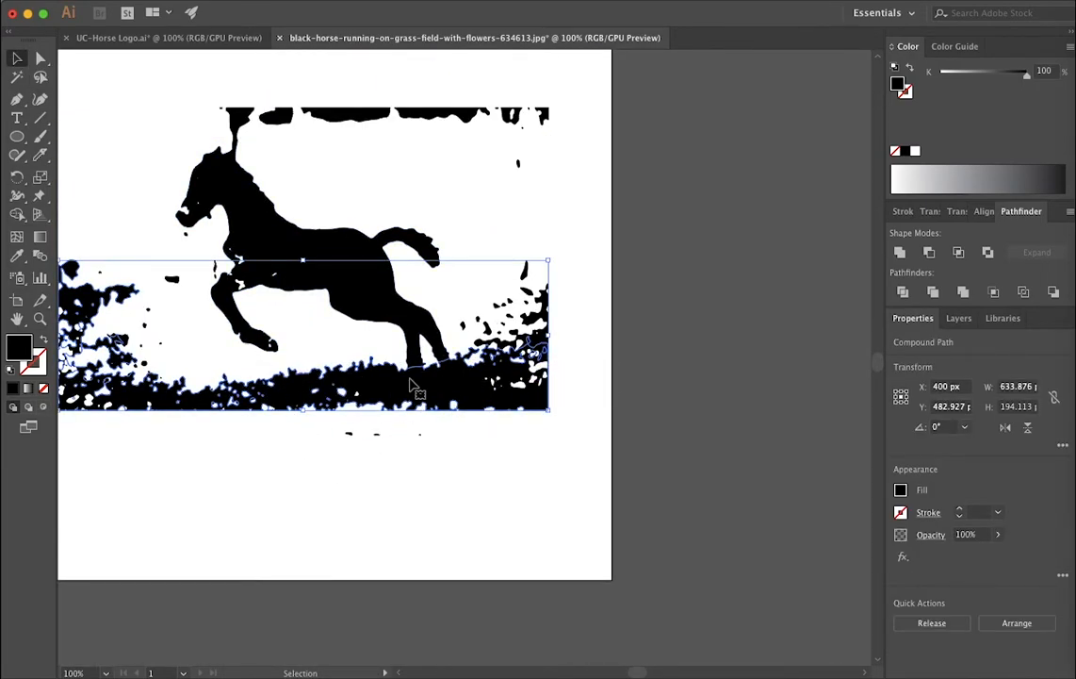
pyautogui.press('Delete')
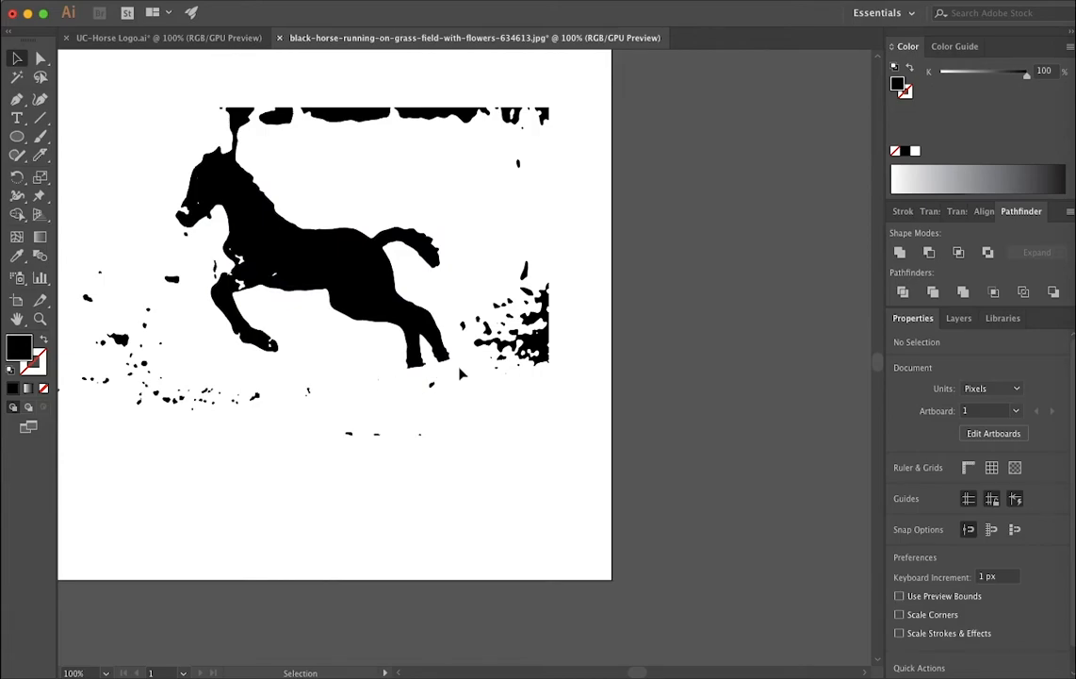
pyautogui.press('super+z')
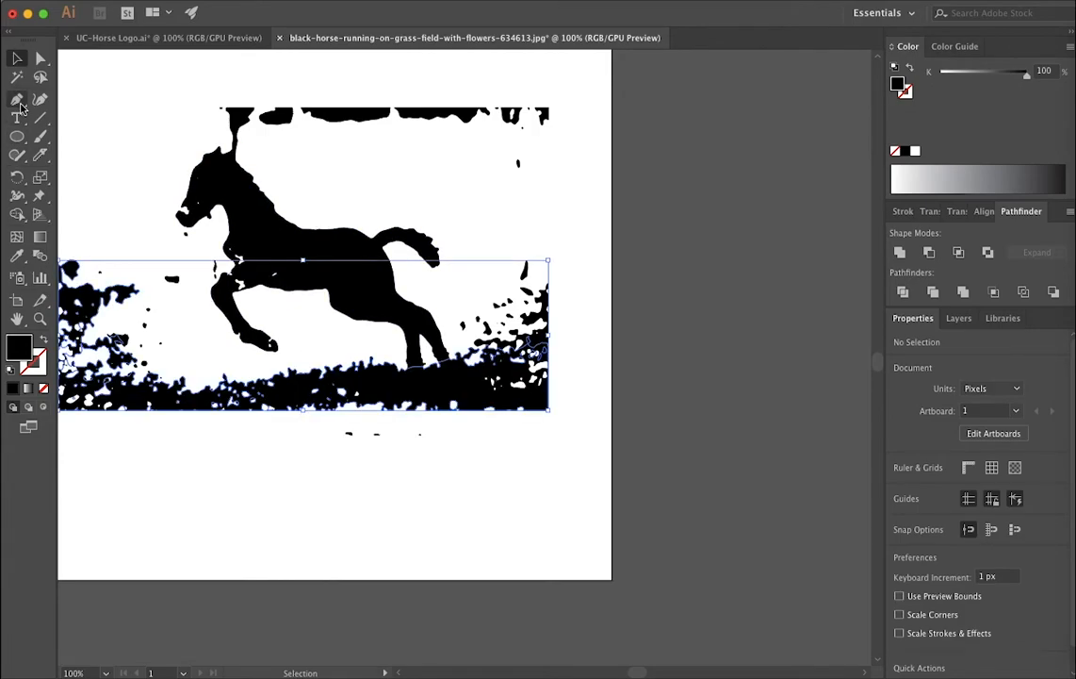
# Step: Cut rounded hoof outlines into the ground below both hind legs with the Knife tool
pyautogui.click(482, 415)
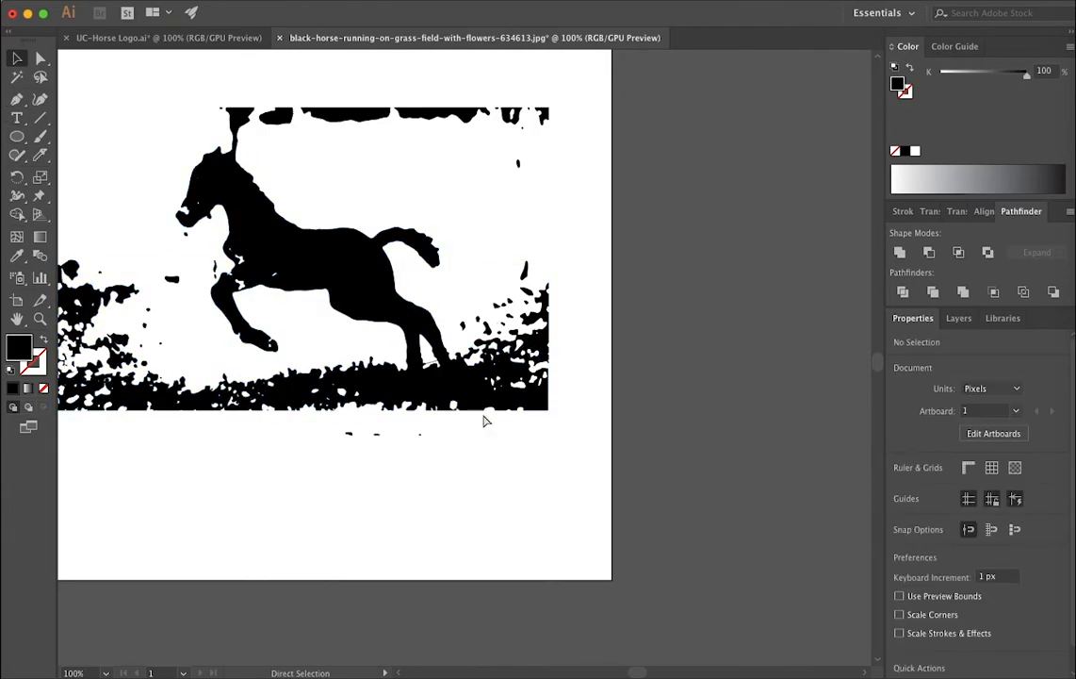
pyautogui.scroll(5, 410, 378)
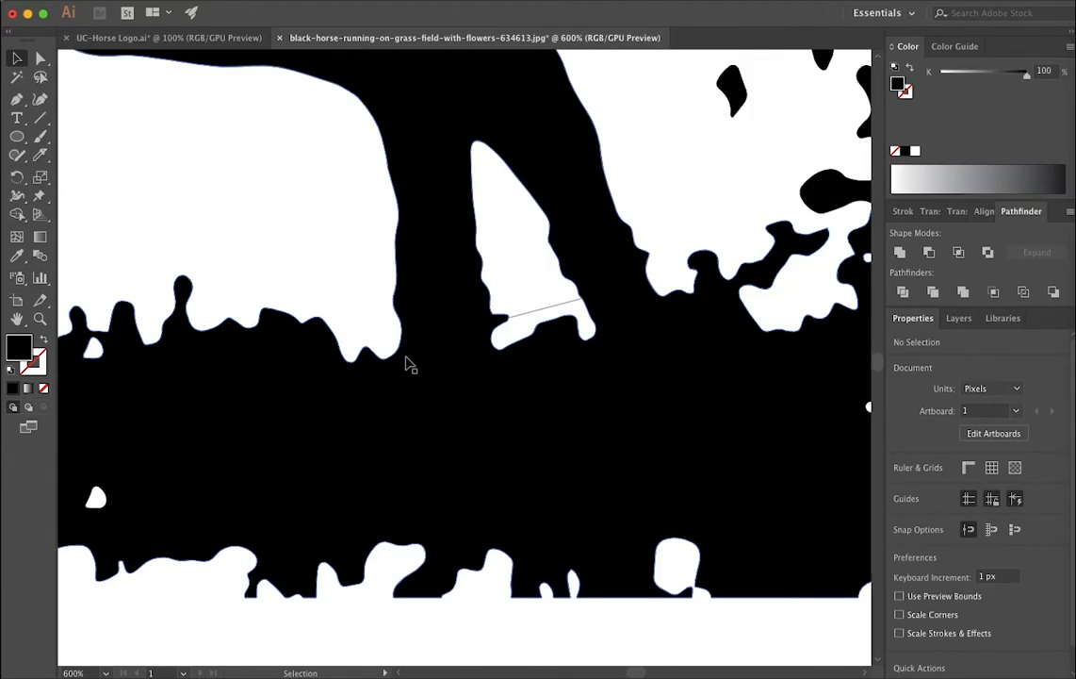
pyautogui.moveTo(399, 360); pyautogui.dragTo(384, 338)
pyautogui.click(39, 155)
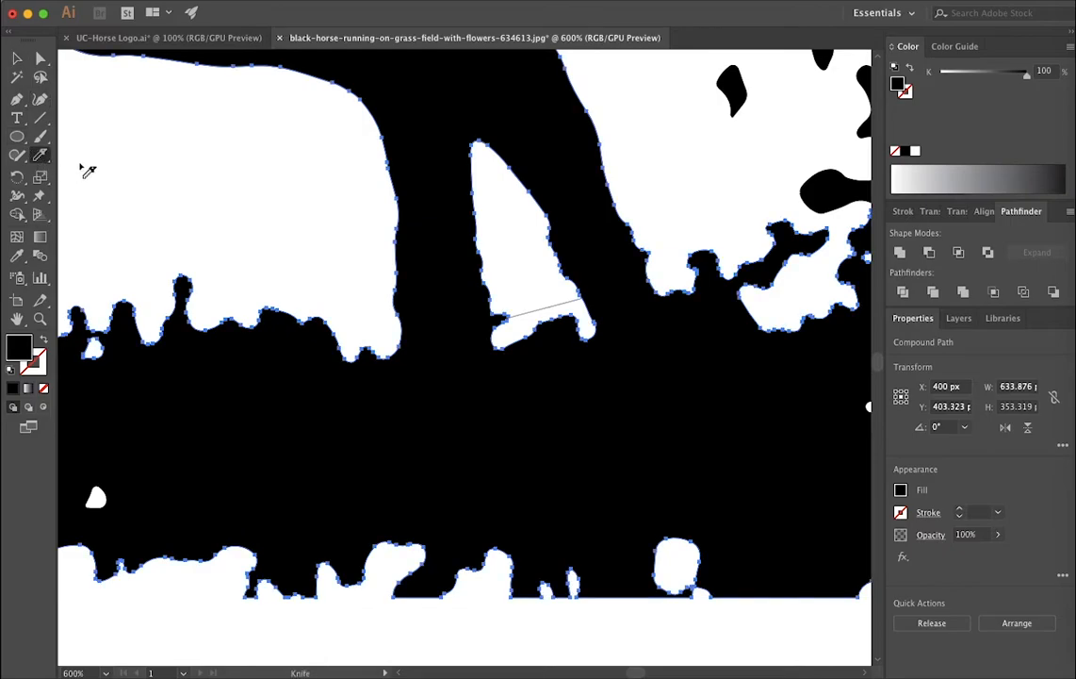
pyautogui.moveTo(400, 355)
pyautogui.mouseDown()
pyautogui.moveTo(425, 467)
pyautogui.moveTo(458, 487)
pyautogui.moveTo(486, 483)
pyautogui.moveTo(507, 472)
pyautogui.moveTo(518, 422)
pyautogui.moveTo(498, 344)
pyautogui.mouseUp()
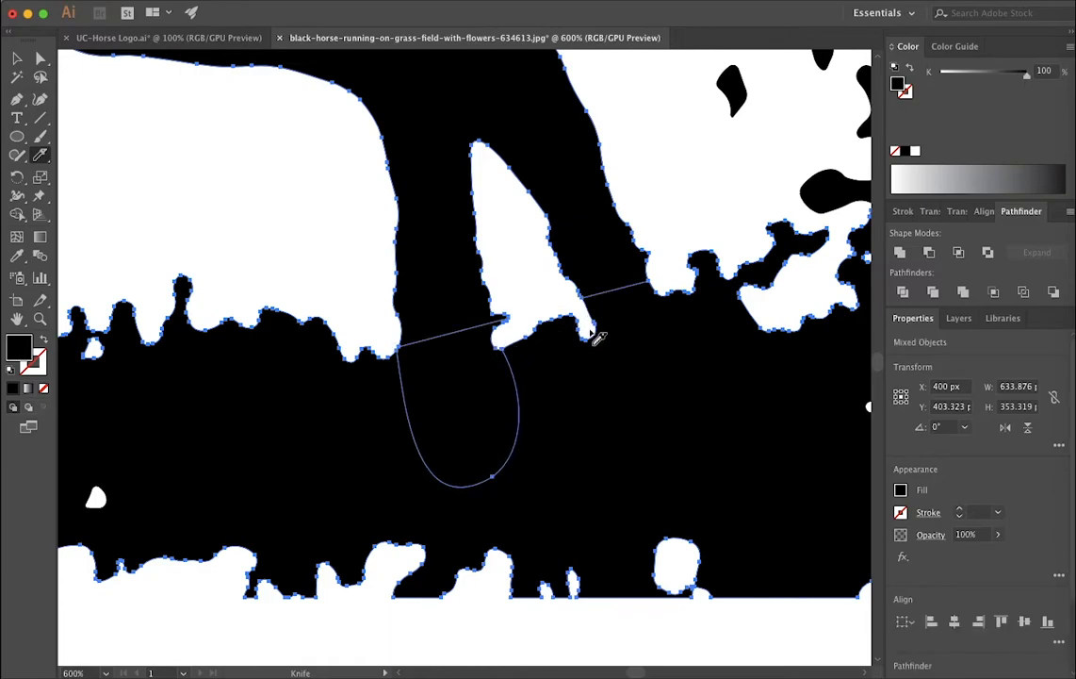
pyautogui.moveTo(592, 330)
pyautogui.mouseDown()
pyautogui.moveTo(627, 425)
pyautogui.moveTo(656, 452)
pyautogui.moveTo(684, 442)
pyautogui.moveTo(692, 375)
pyautogui.moveTo(681, 304)
pyautogui.moveTo(663, 280)
pyautogui.mouseUp()
pyautogui.press('v')
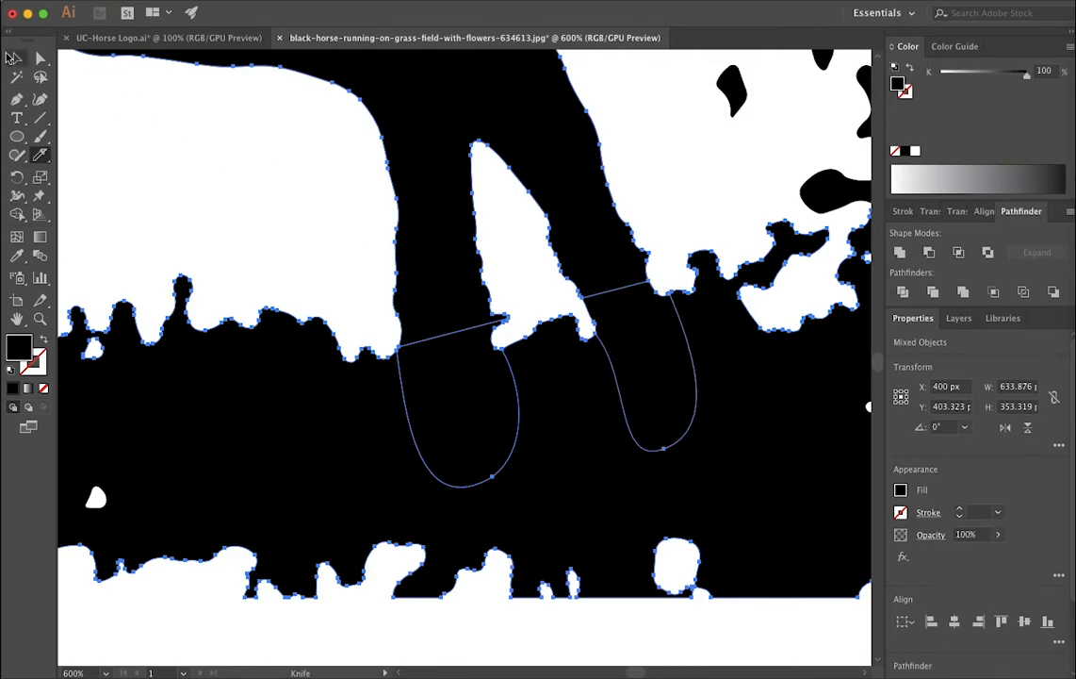
# Step: Delete the black ground shape separated from the horse's hind legs
pyautogui.click(347, 275)
pyautogui.scroll(-5, 526, 313)
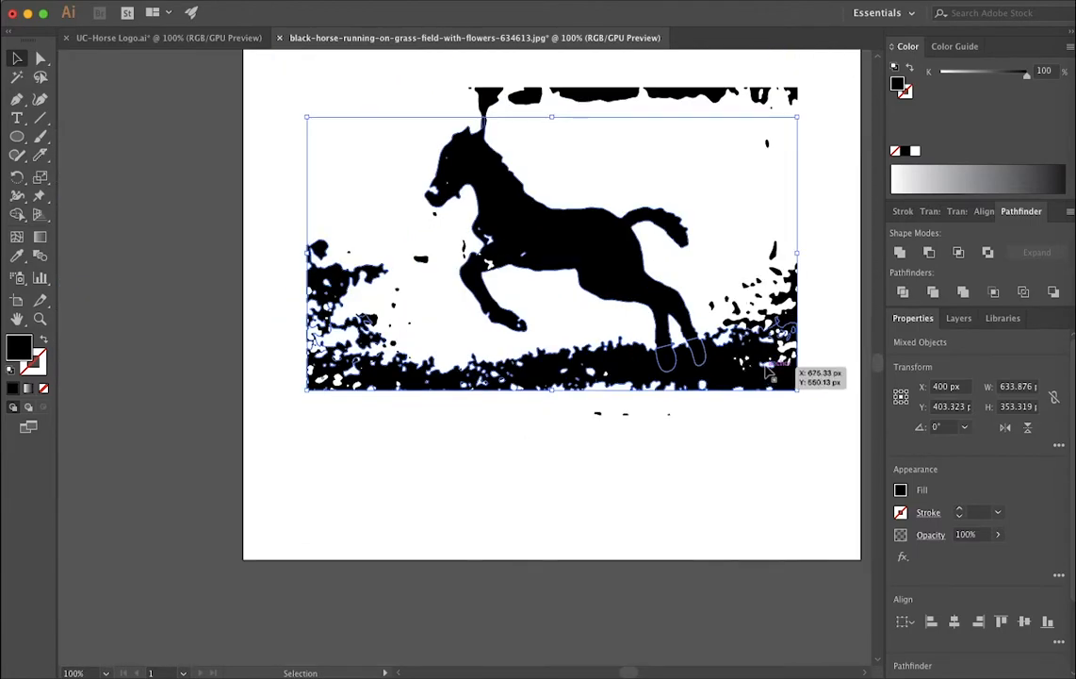
pyautogui.click(815, 363)
pyautogui.click(782, 364)
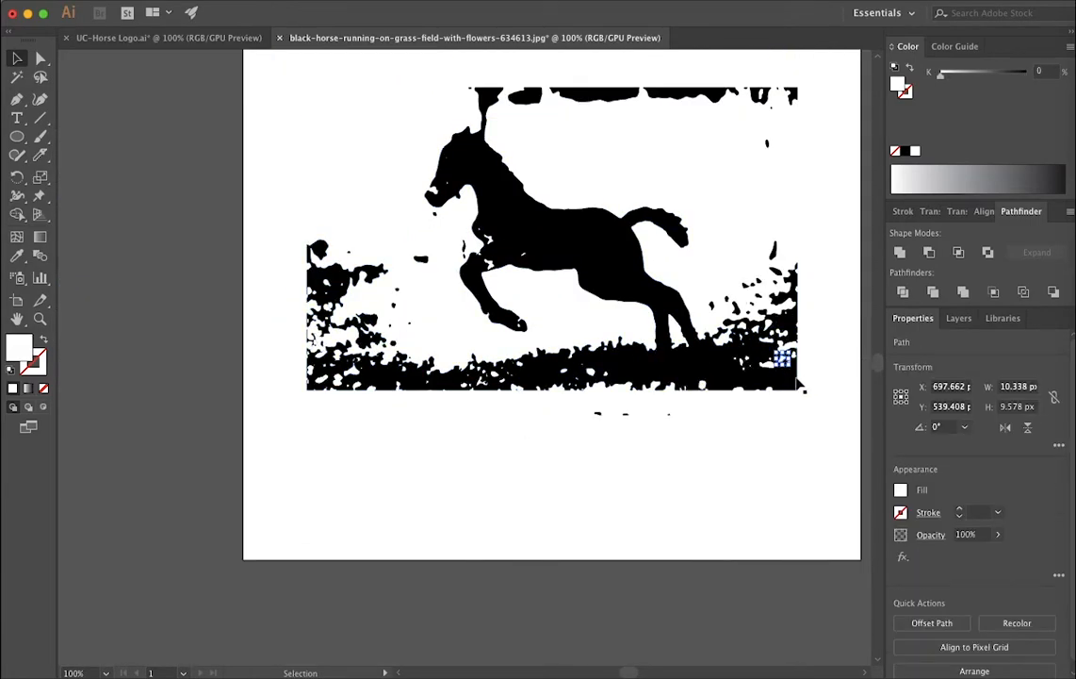
pyautogui.click(805, 377)
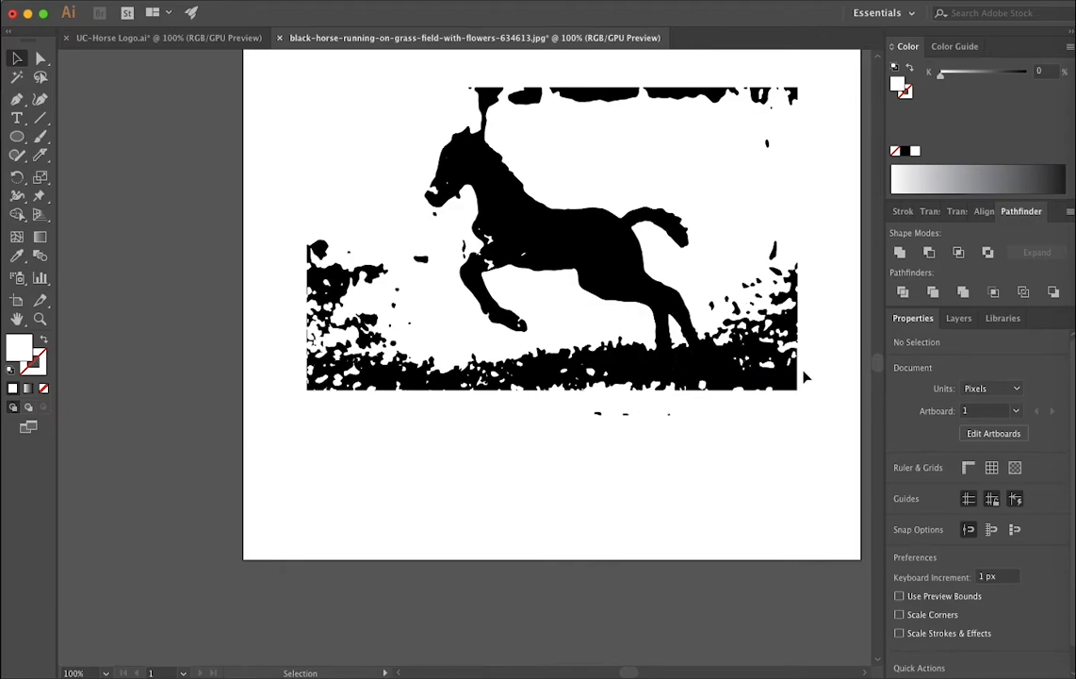
pyautogui.click(792, 379)
pyautogui.press('Delete')
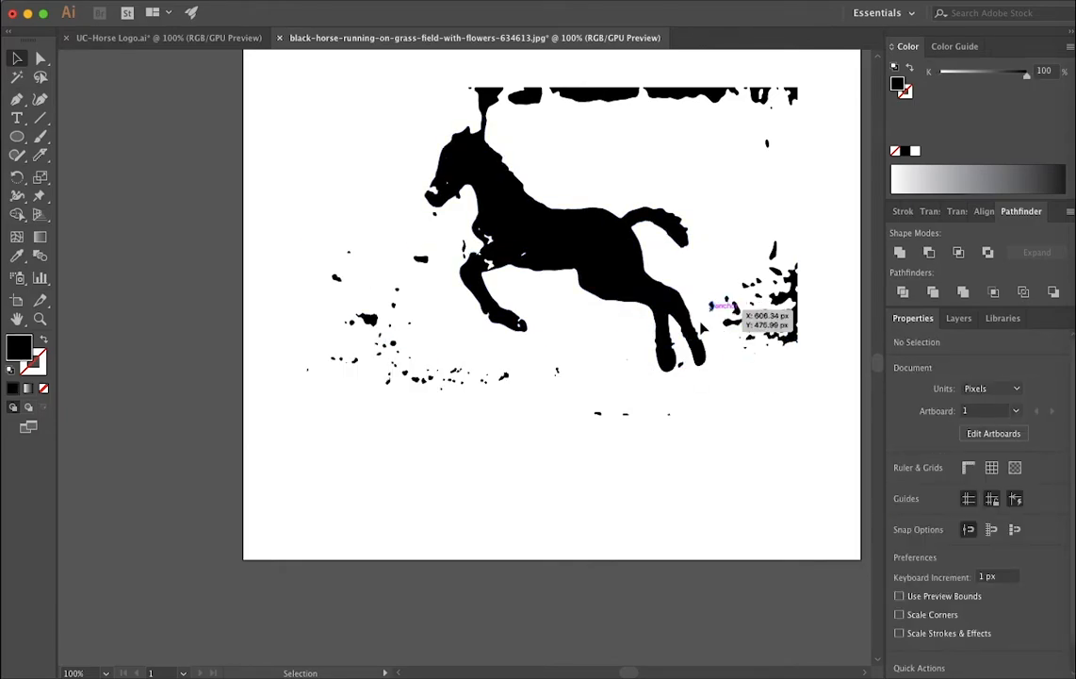
# Step: Delete the loose grass fragments behind the horse's hind legs and tail
pyautogui.click(40, 58)
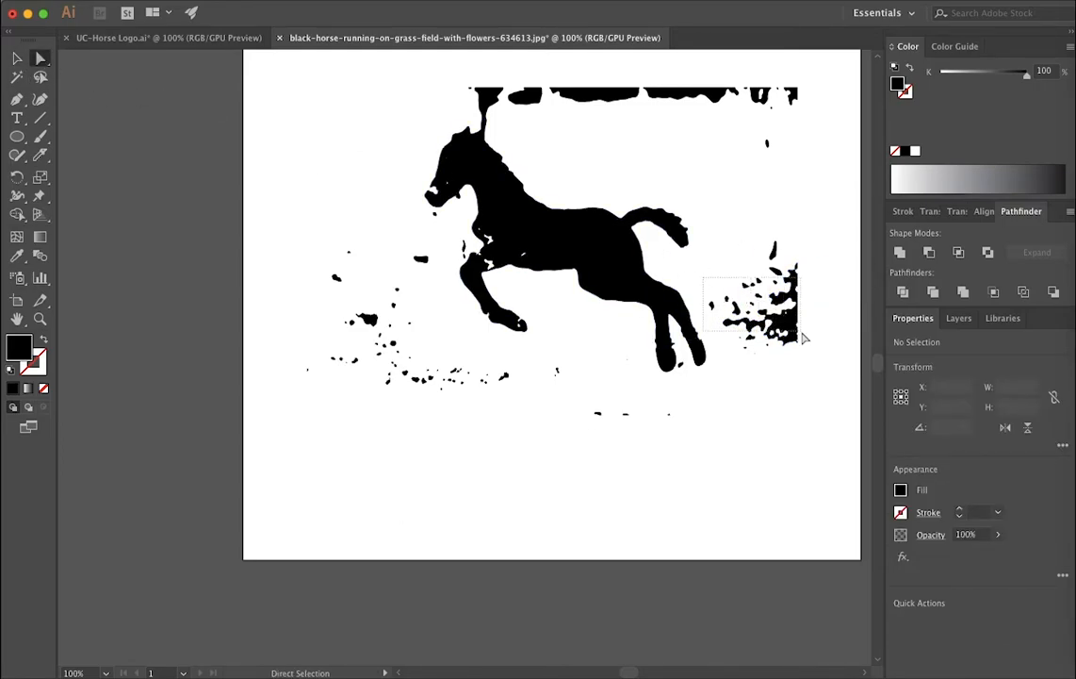
pyautogui.moveTo(803, 337); pyautogui.dragTo(810, 336)
pyautogui.press('Delete')
pyautogui.moveTo(732, 319); pyautogui.dragTo(813, 375)
pyautogui.press('Delete')
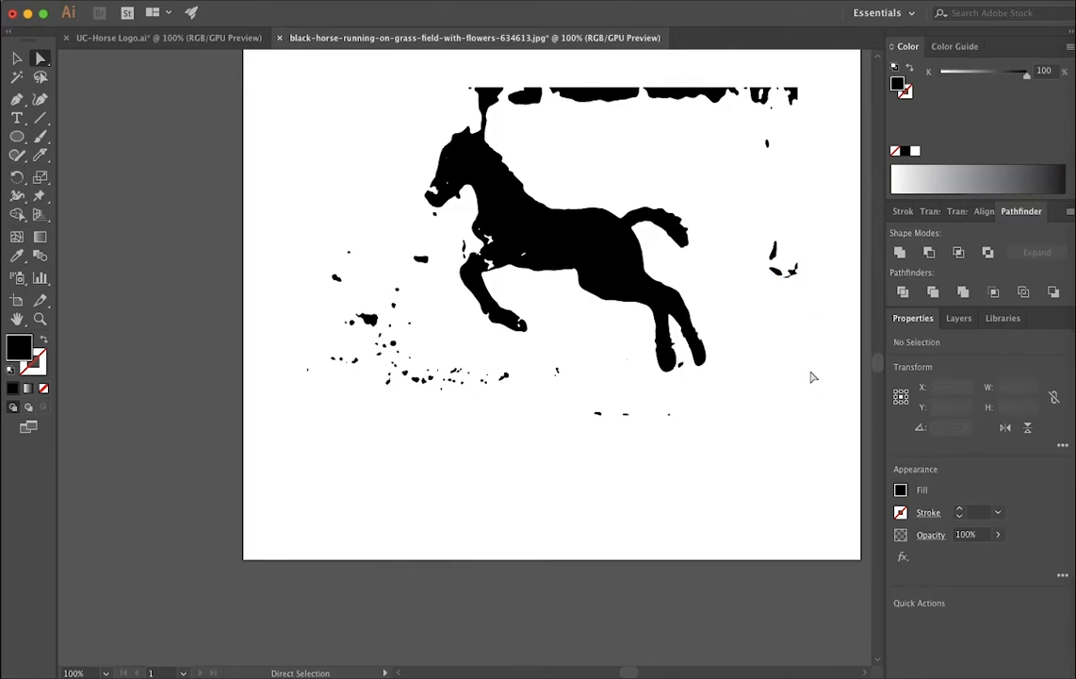
pyautogui.moveTo(740, 217); pyautogui.dragTo(816, 302)
pyautogui.press('Delete')
# Step: Delete the background post above the horse's ear and the black patch beside it along the image's upper edge
pyautogui.scroll(2, 490, 125)
pyautogui.scroll(2, 490, 126)
pyautogui.click(473, 144)
pyautogui.press('Delete')
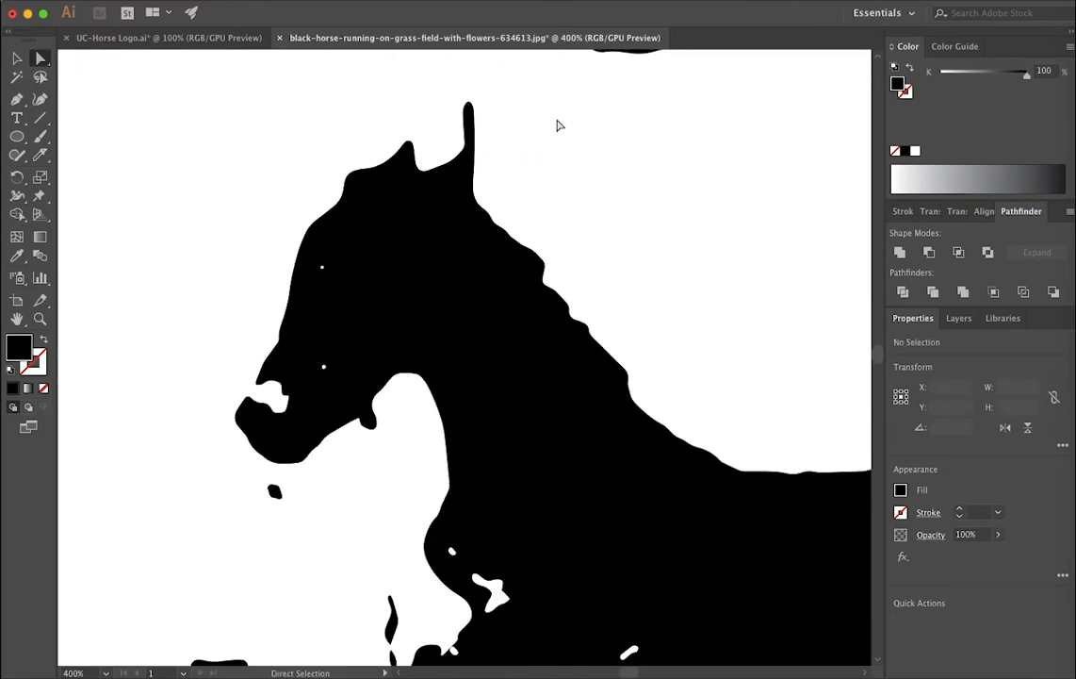
pyautogui.scroll(4, 622, 137)
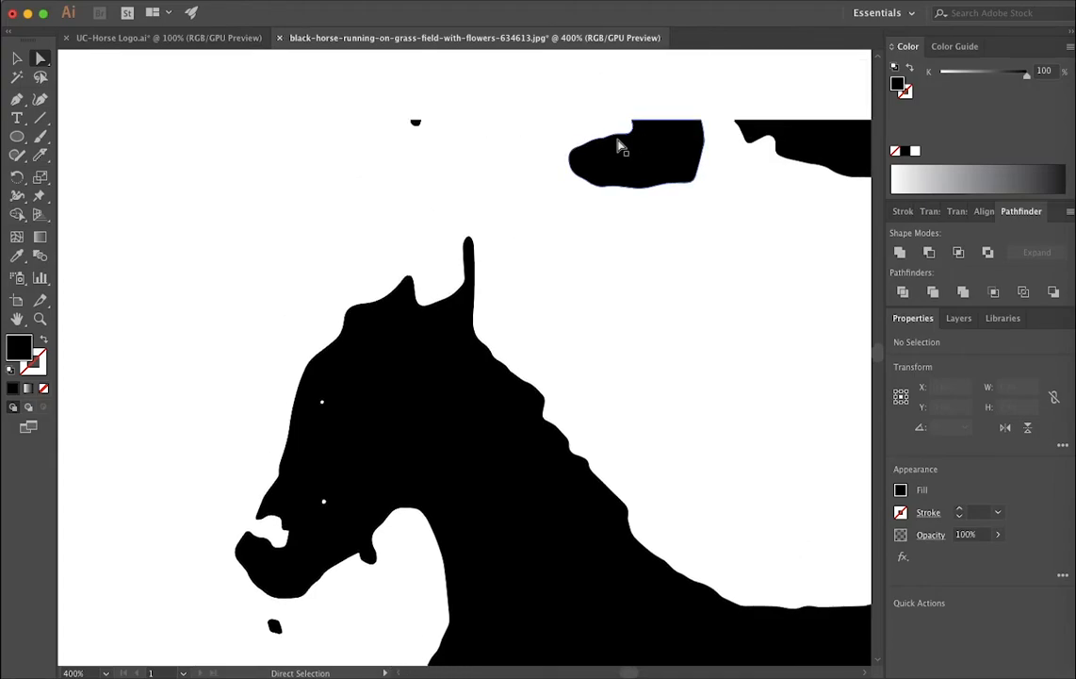
pyautogui.click(647, 163)
pyautogui.press('Delete')
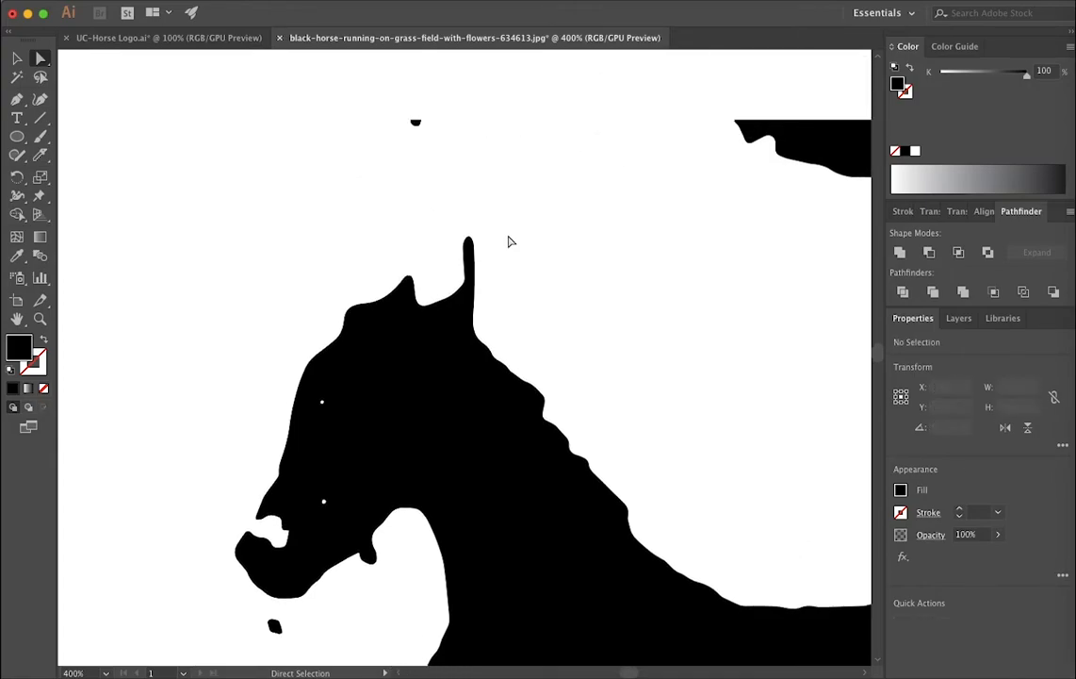
# Step: Move the horse to the right, clear of the cut hoof pieces, and delete those leftover pieces
pyautogui.click(429, 359)
pyautogui.scroll(-5, 429, 359)
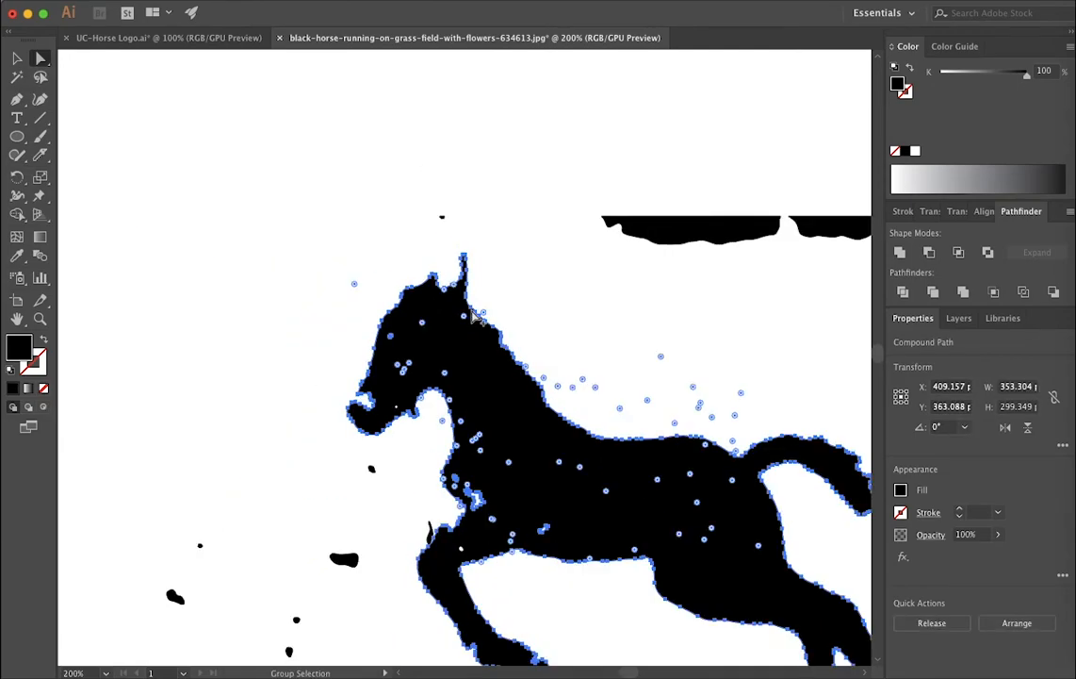
pyautogui.scroll(-1, 497, 359)
pyautogui.moveTo(520, 375); pyautogui.dragTo(610, 369)
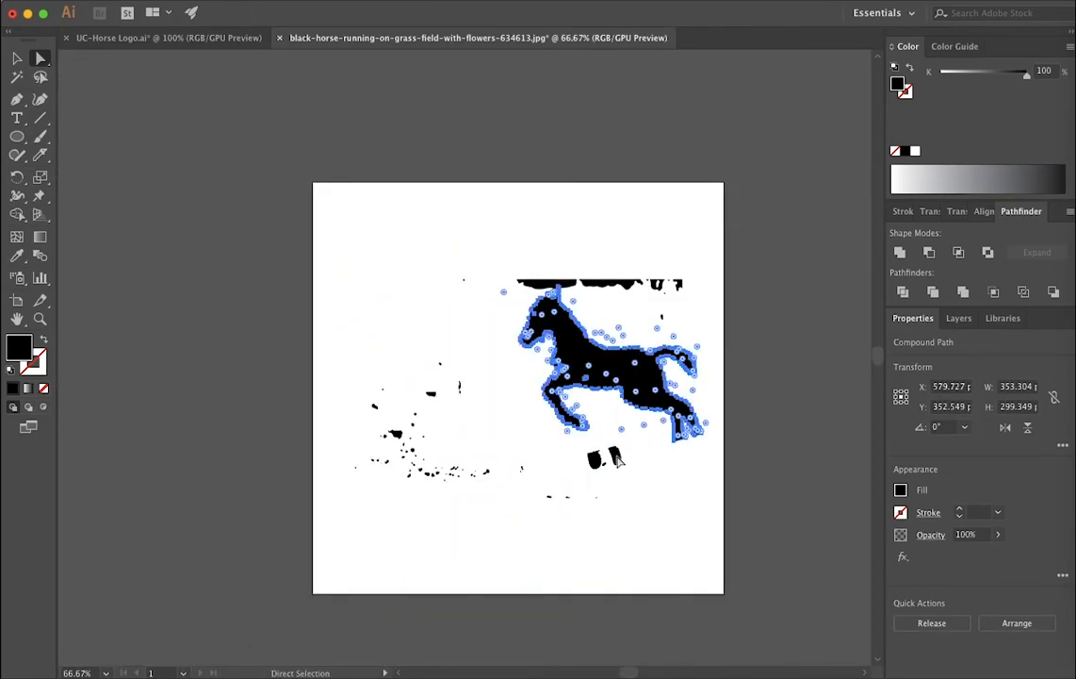
pyautogui.moveTo(572, 456); pyautogui.dragTo(644, 473)
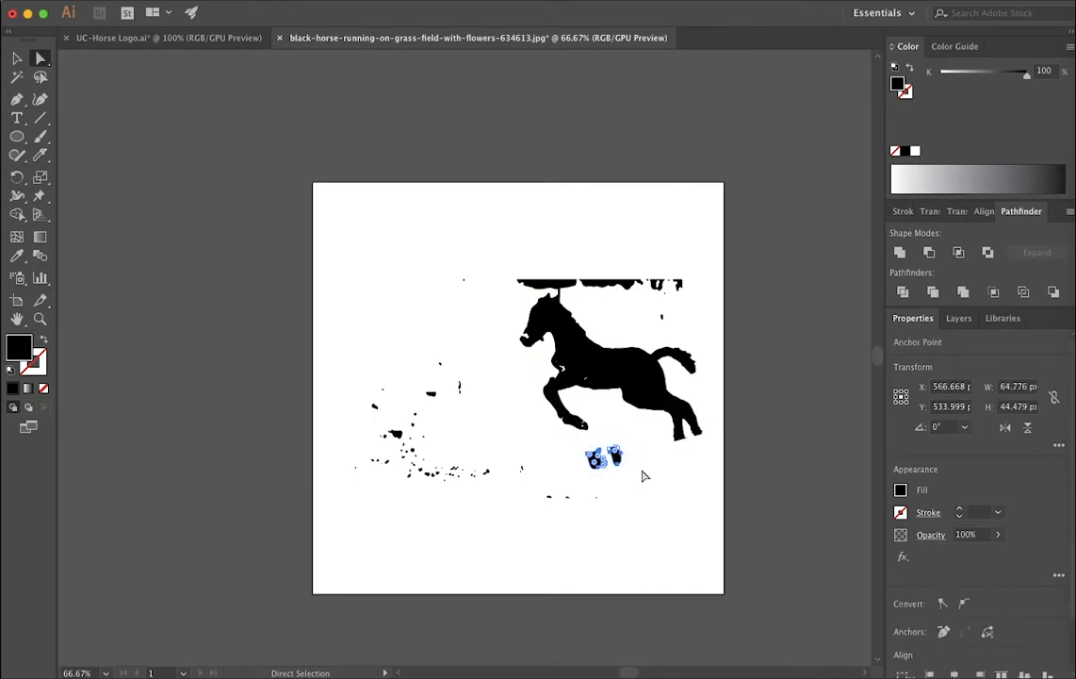
pyautogui.press('Delete')
pyautogui.press('Delete')
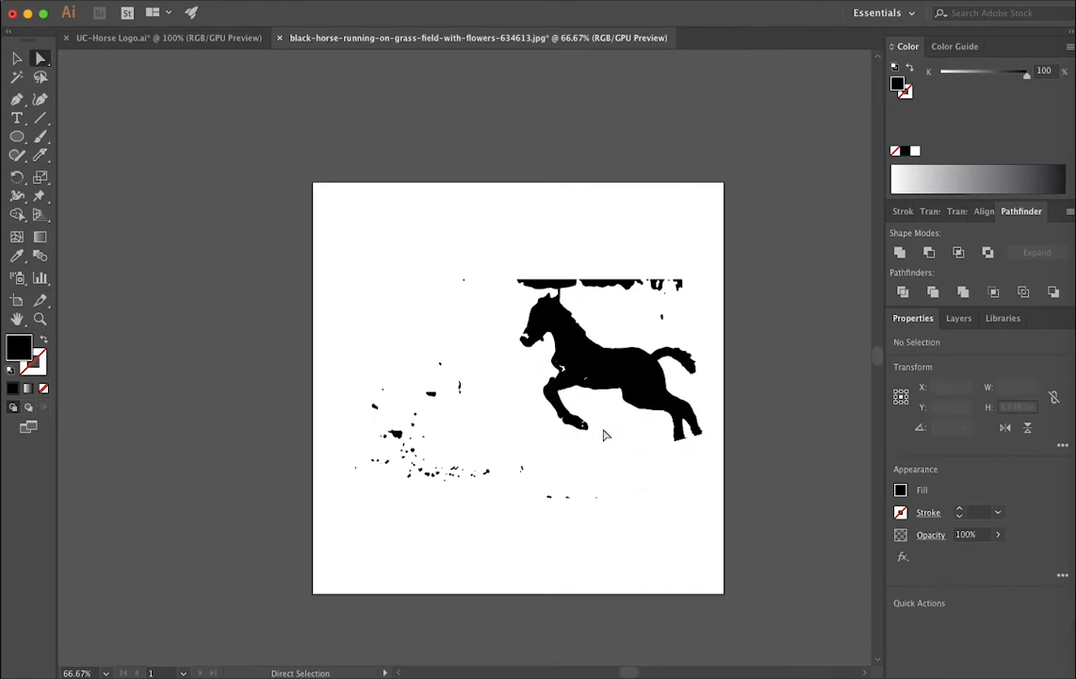
# Step: Delete the scattered specks and invisible leftover shapes in front of and below the horse
pyautogui.moveTo(331, 346); pyautogui.dragTo(493, 505)
pyautogui.press('Delete')
pyautogui.moveTo(440, 454); pyautogui.dragTo(640, 531)
pyautogui.press('Delete')
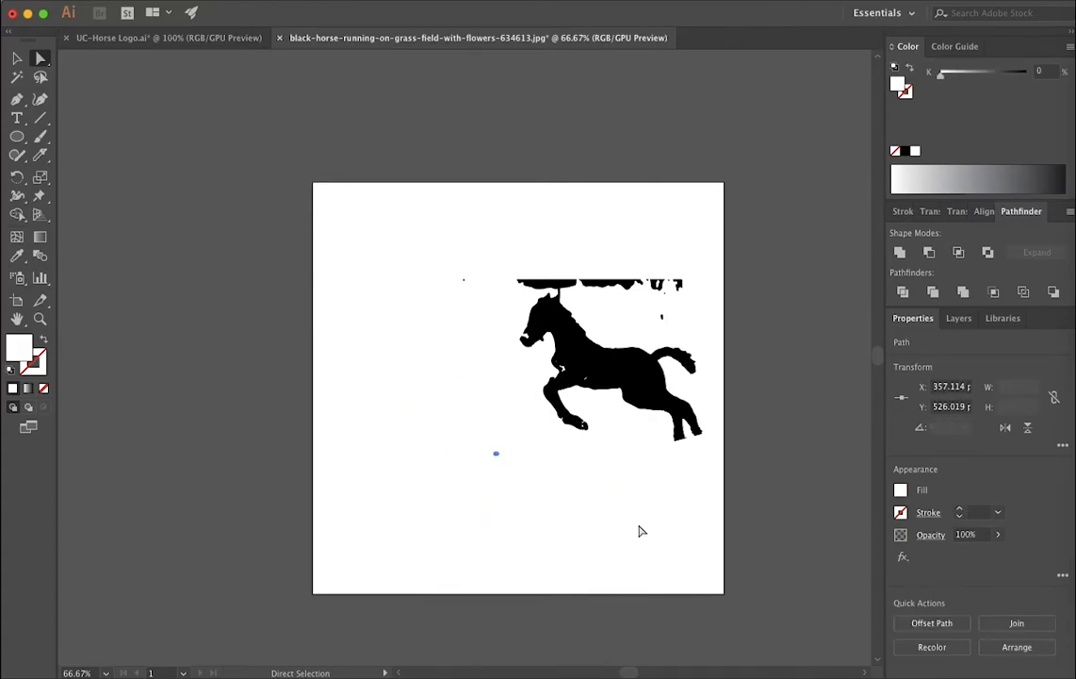
pyautogui.press('Delete')
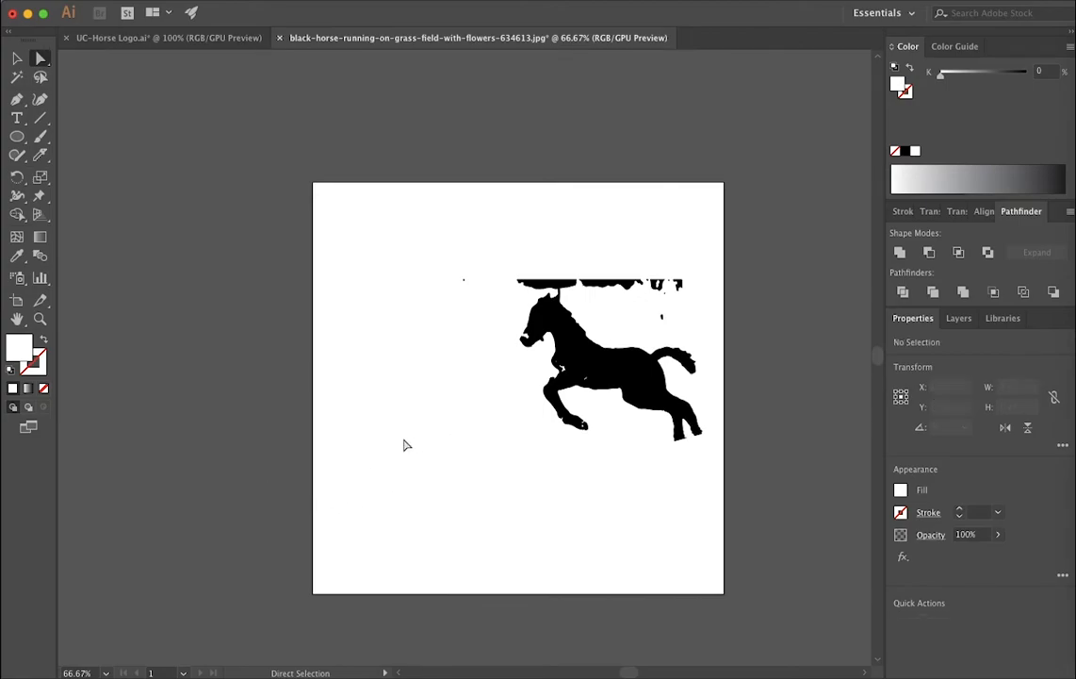
pyautogui.moveTo(334, 219); pyautogui.dragTo(504, 509)
pyautogui.press('Delete')
# Step: Move the horse down to the artboard's lower left area and delete the remaining black background strips above it
pyautogui.moveTo(643, 384); pyautogui.dragTo(481, 482)
pyautogui.moveTo(491, 258); pyautogui.dragTo(708, 340)
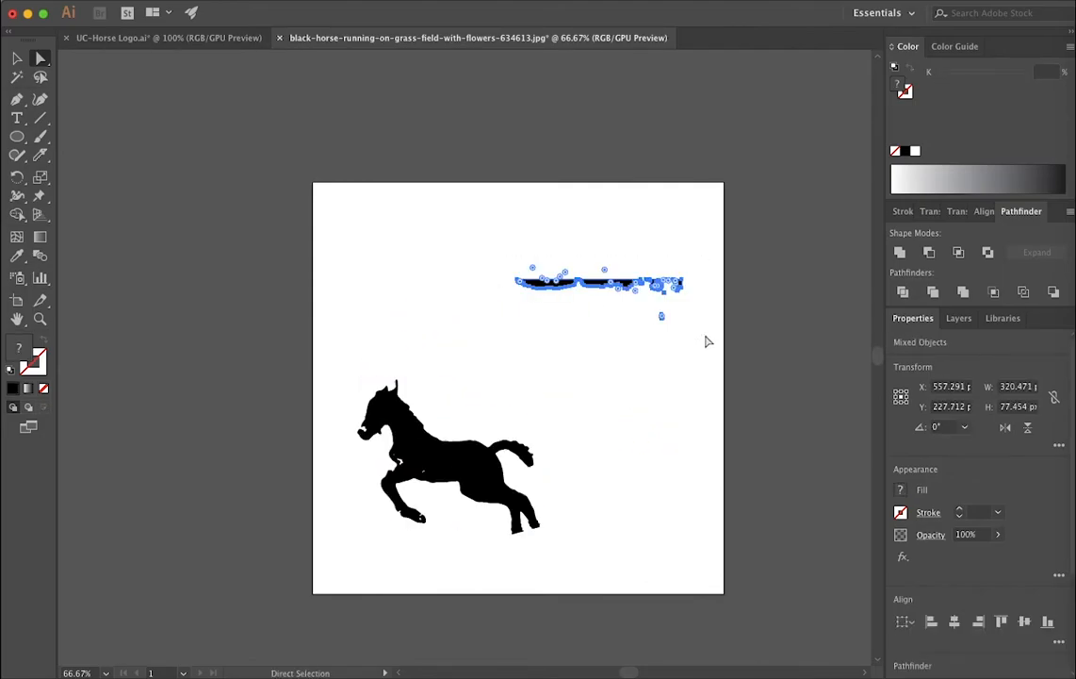
pyautogui.press('Delete')
pyautogui.moveTo(452, 242); pyautogui.dragTo(716, 384)
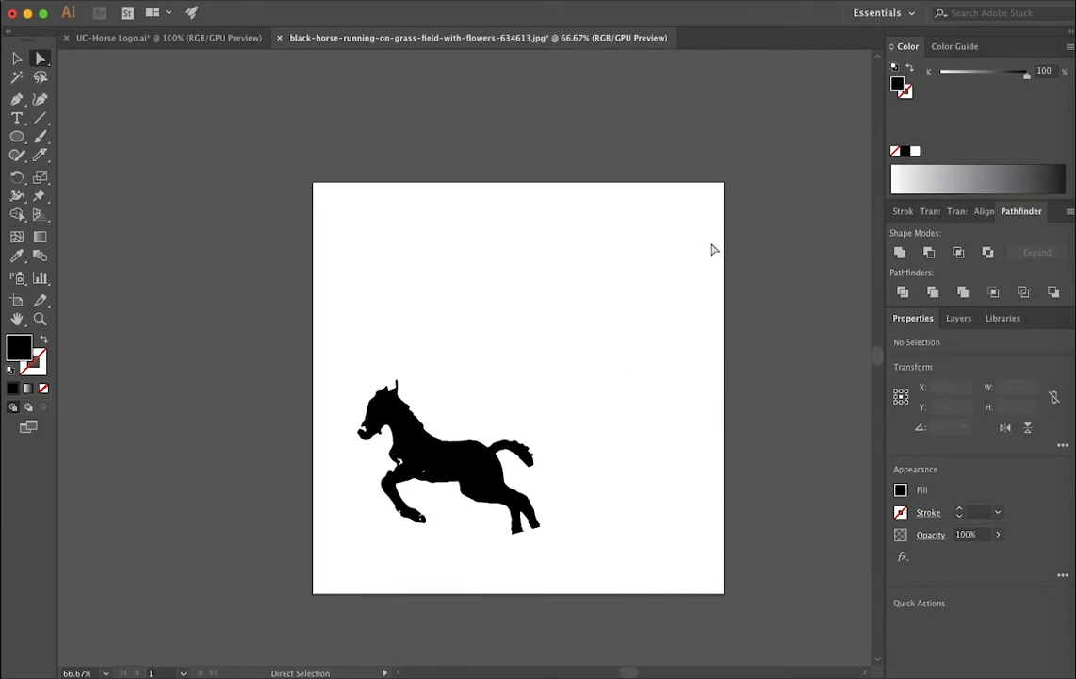
# Step: Delete the invisible leftover shapes behind the horse and move the horse to the middle of the artboard
pyautogui.moveTo(569, 299); pyautogui.dragTo(744, 562)
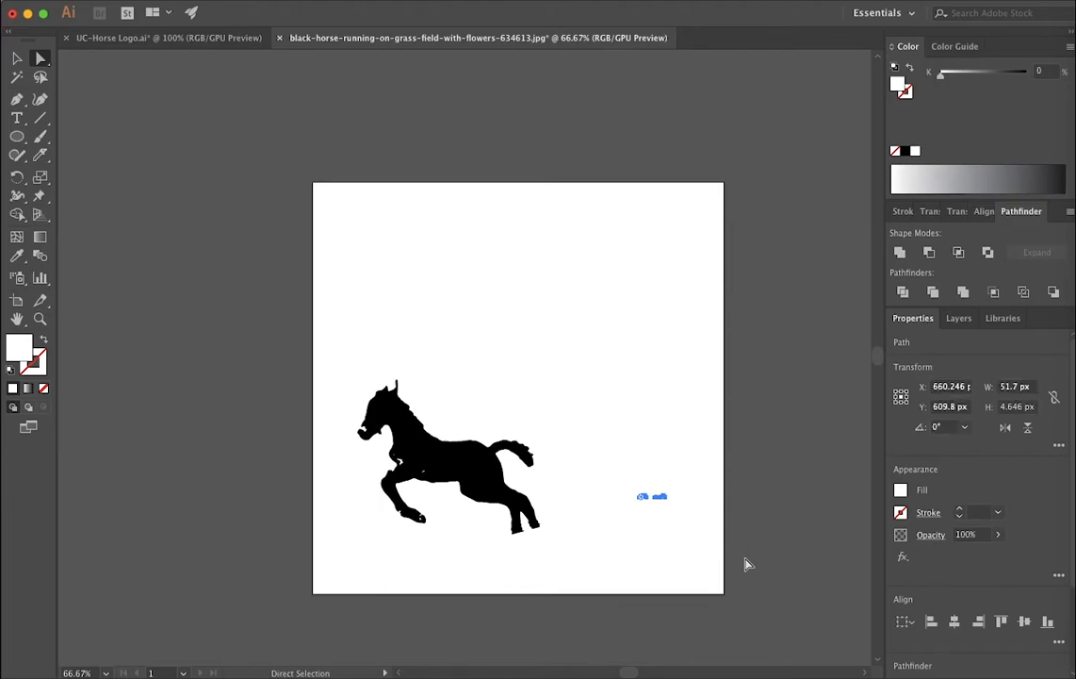
pyautogui.press('Delete')
pyautogui.moveTo(594, 406); pyautogui.dragTo(752, 581)
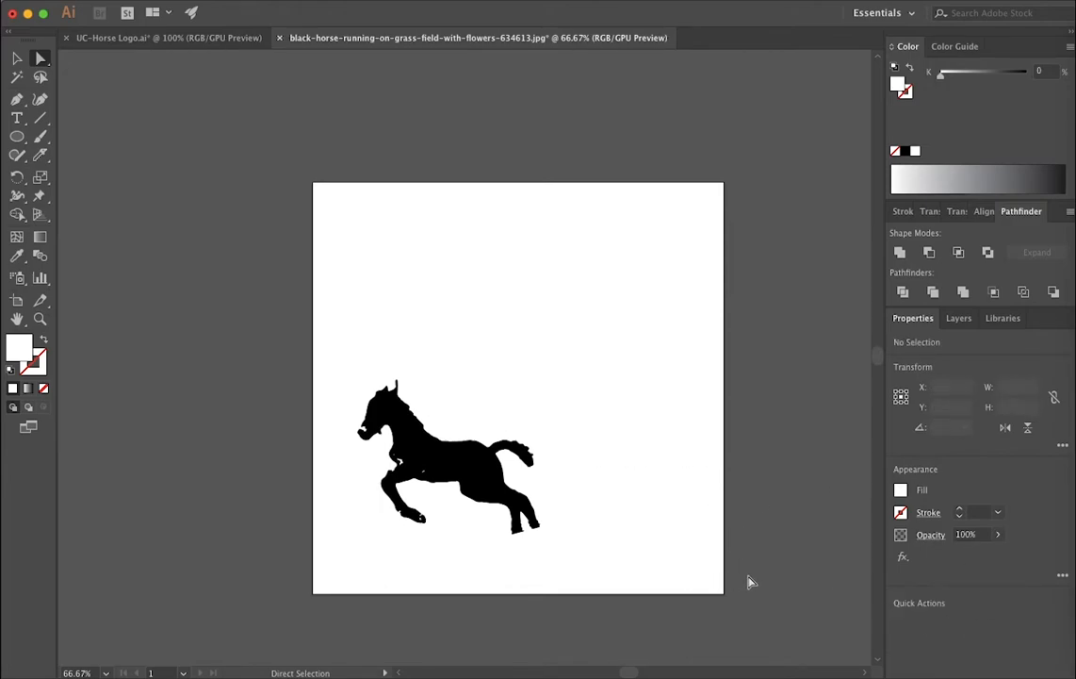
pyautogui.moveTo(493, 473); pyautogui.dragTo(556, 381)
pyautogui.click(532, 293)
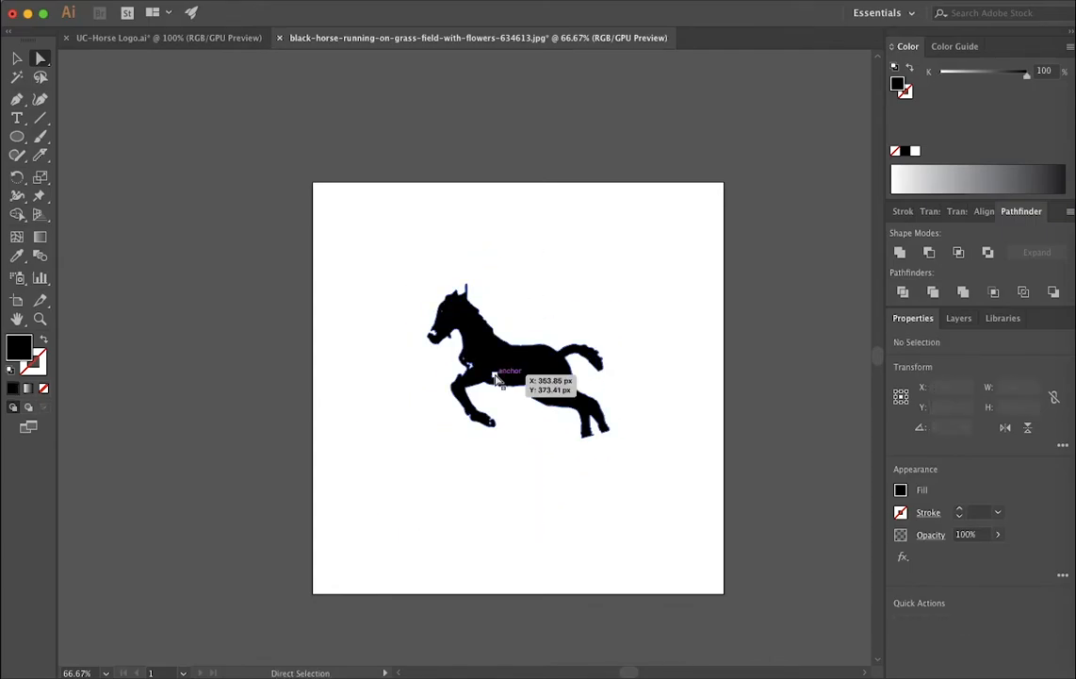
# Step: Select the horse's outline at the white notch in its muzzle so its anchor points can be edited
pyautogui.scroll(6, 486, 382)
pyautogui.scroll(-2, 480, 401)
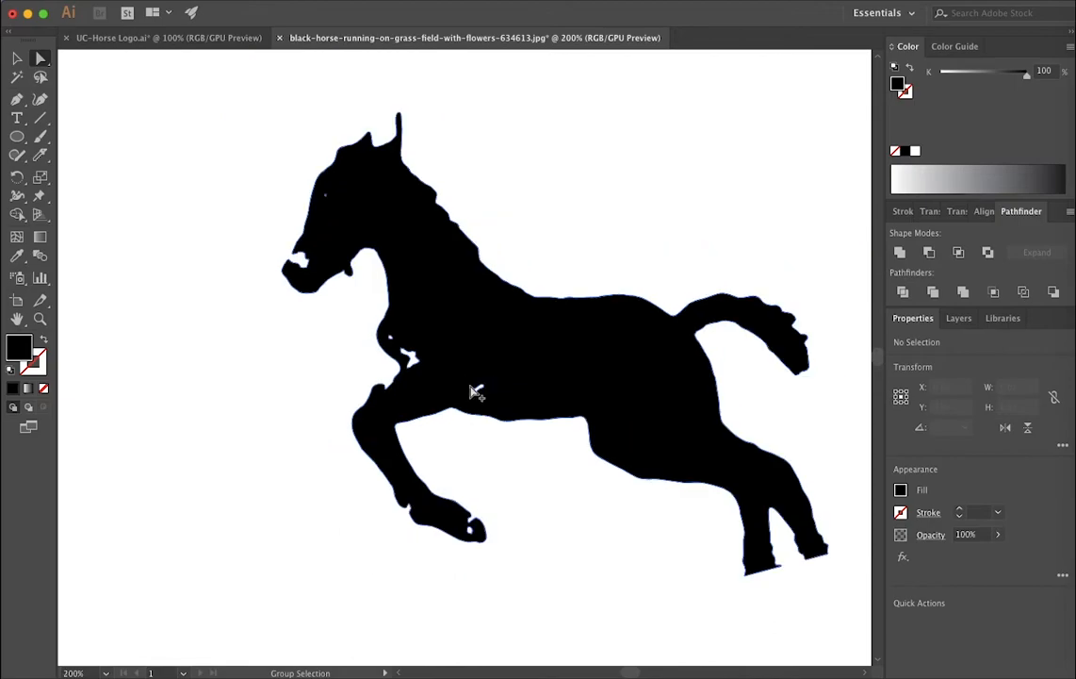
pyautogui.scroll(3, 294, 267)
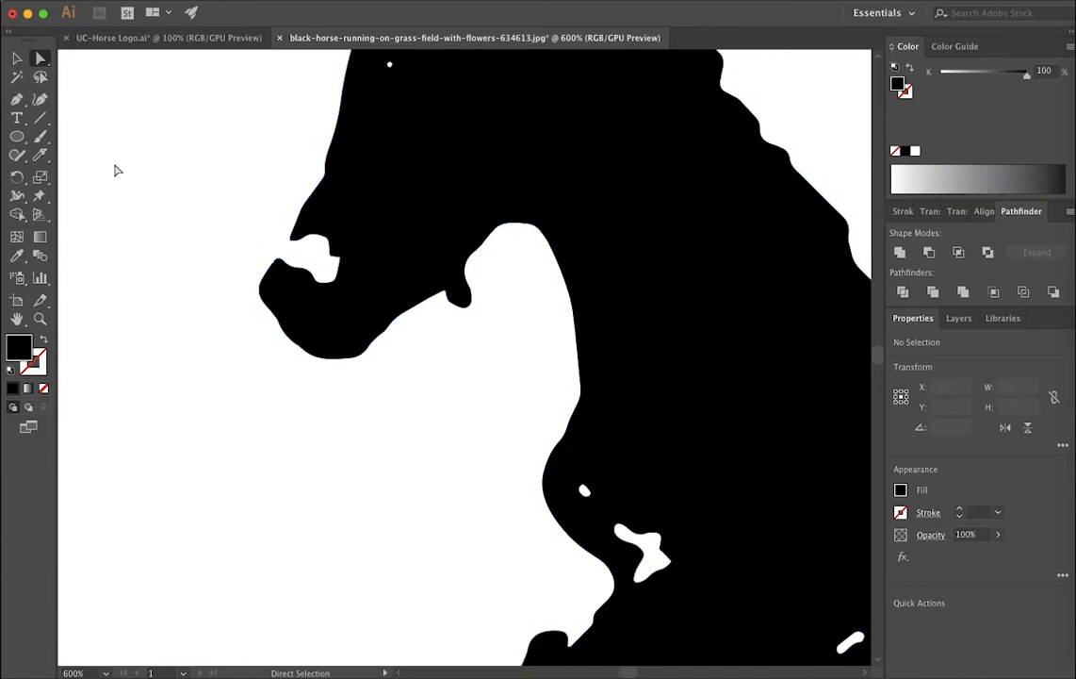
pyautogui.click(17, 98)
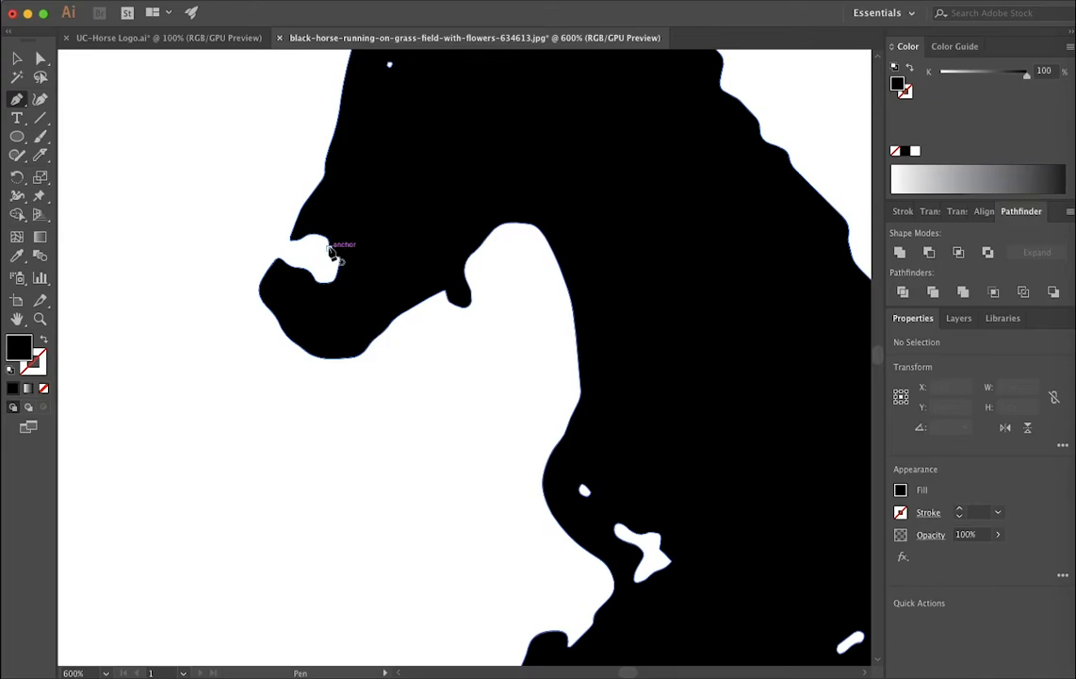
pyautogui.click(332, 255)
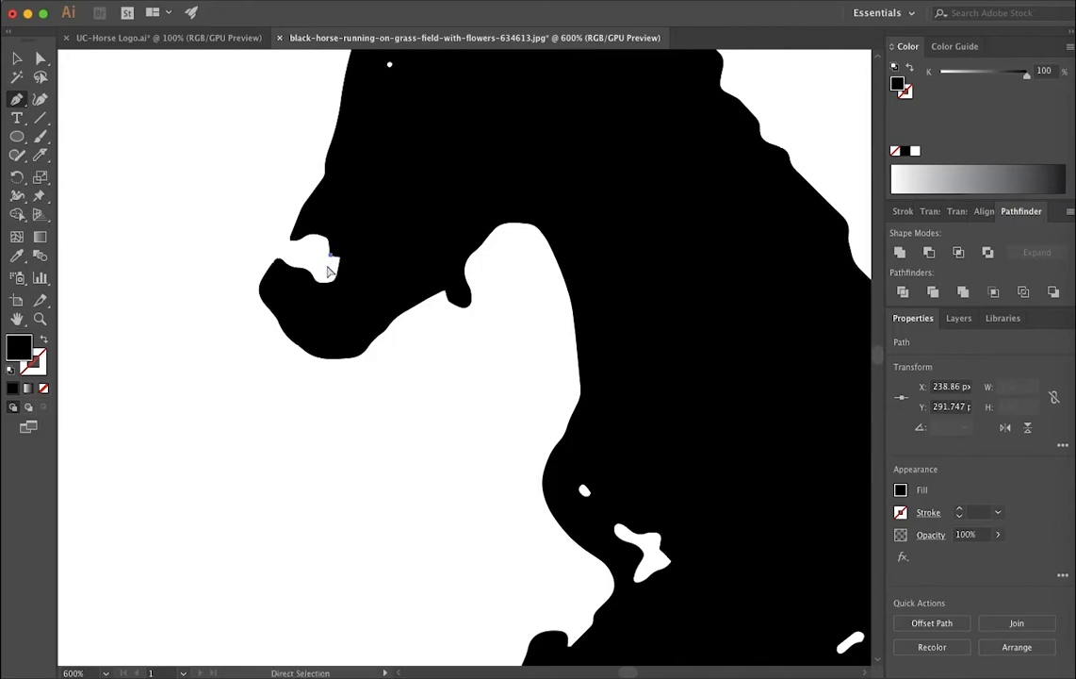
pyautogui.keyDown('super'); pyautogui.click(329, 271); pyautogui.keyUp('super')
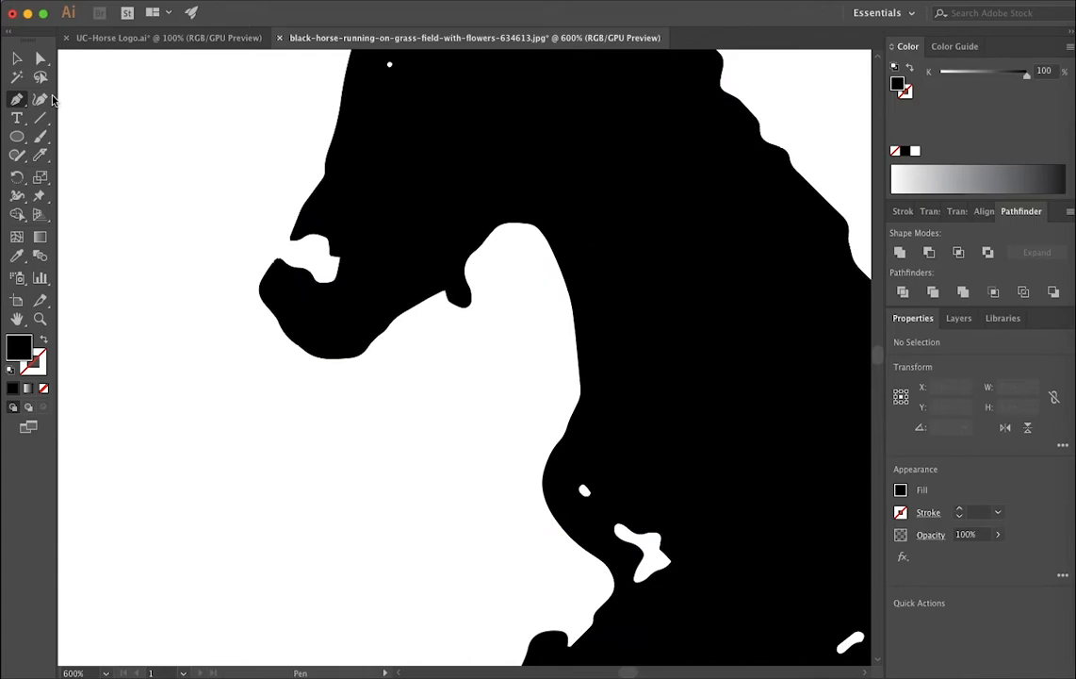
pyautogui.click(41, 98)
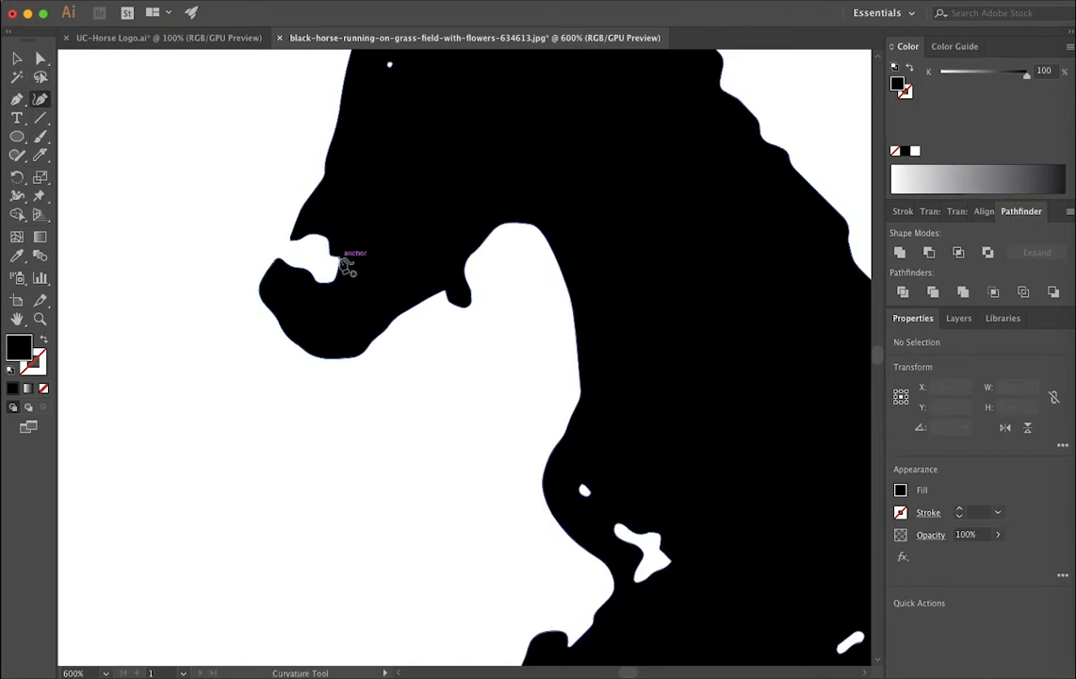
pyautogui.click(41, 59)
pyautogui.click(331, 264)
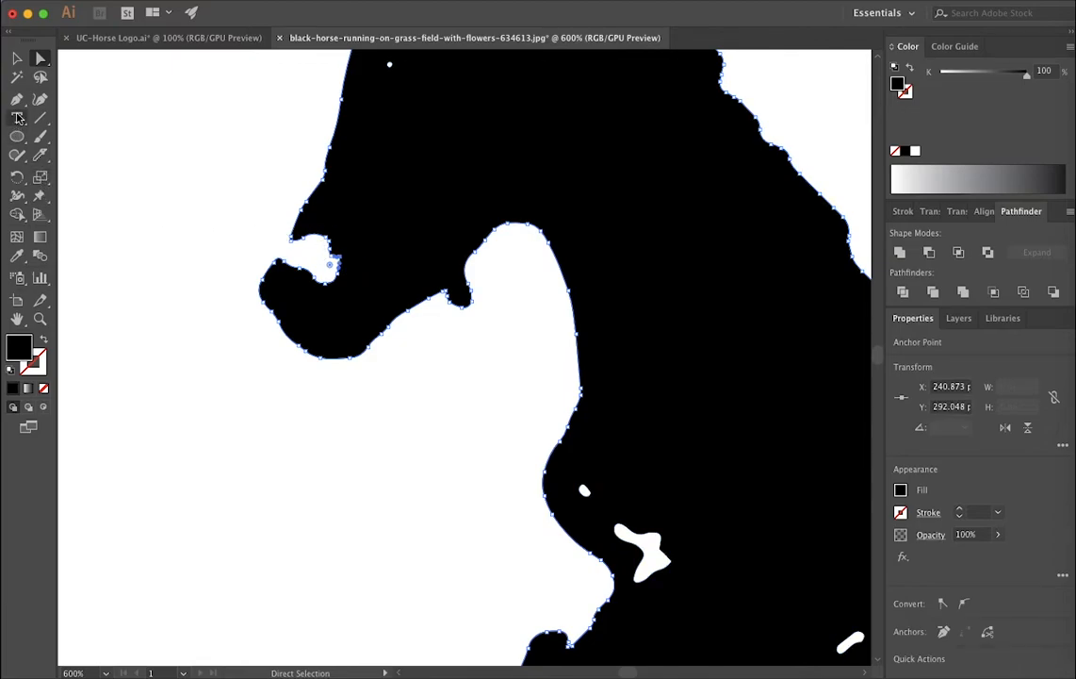
# Step: Delete the anchor points along the upper edge of the white notch in the horse's muzzle with the Pen tool
pyautogui.click(16, 99)
pyautogui.click(302, 238)
pyautogui.click(319, 233)
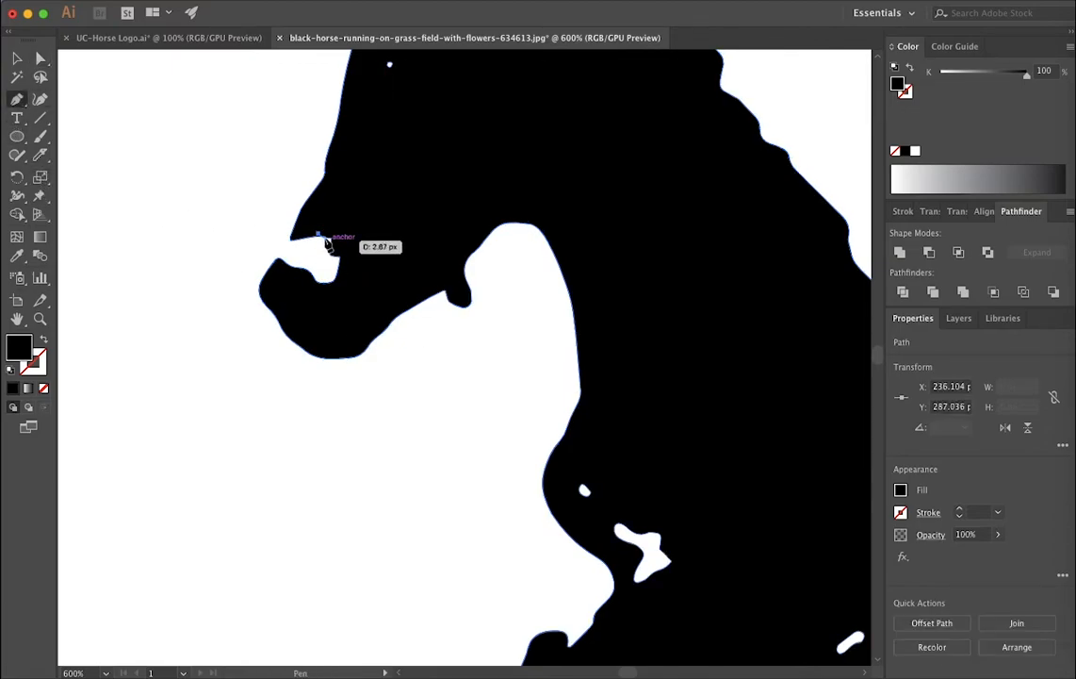
pyautogui.hotkey('ctrl', 'z')
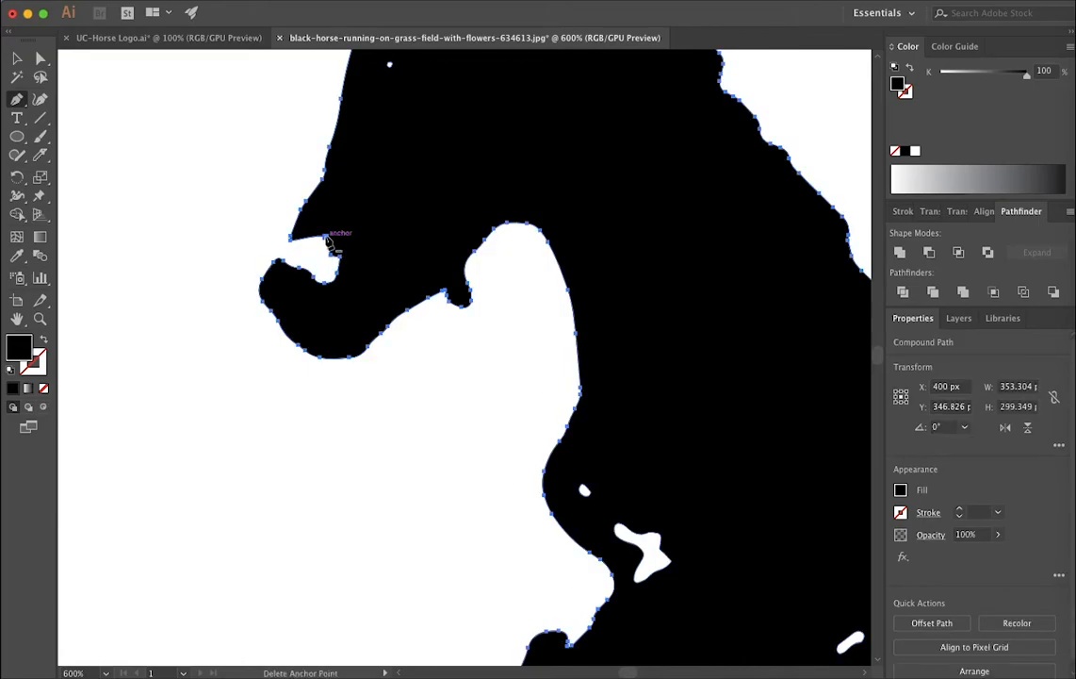
pyautogui.click(326, 237)
pyautogui.click(329, 242)
pyautogui.click(330, 249)
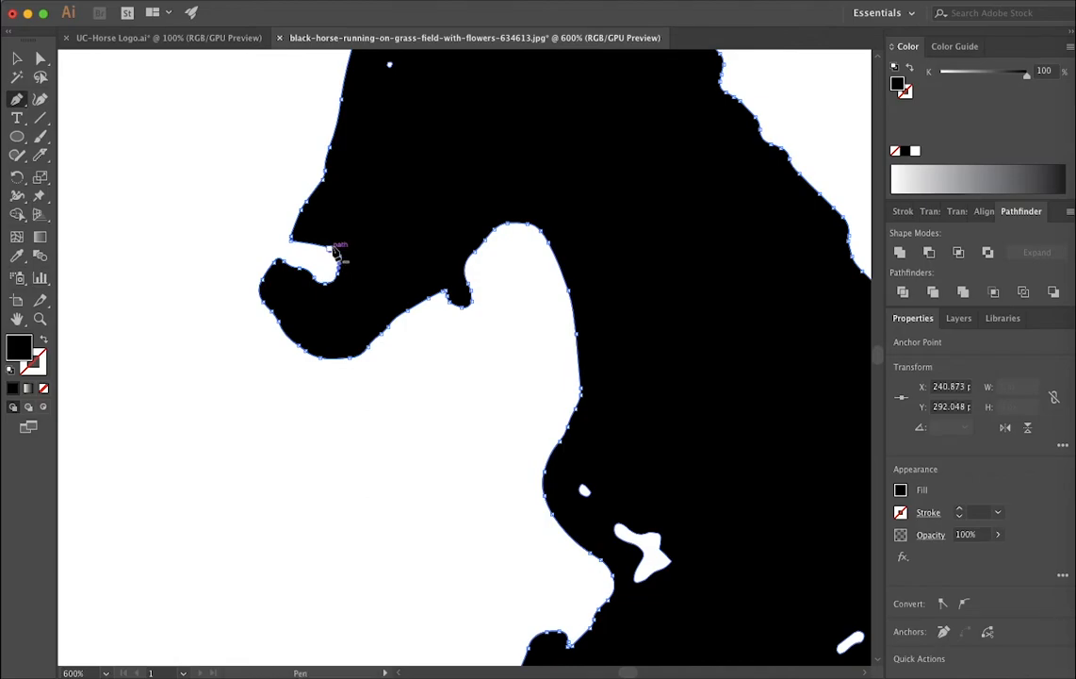
# Step: Delete the remaining anchor points inside the muzzle notch to close the gap
pyautogui.click(341, 257)
pyautogui.click(338, 265)
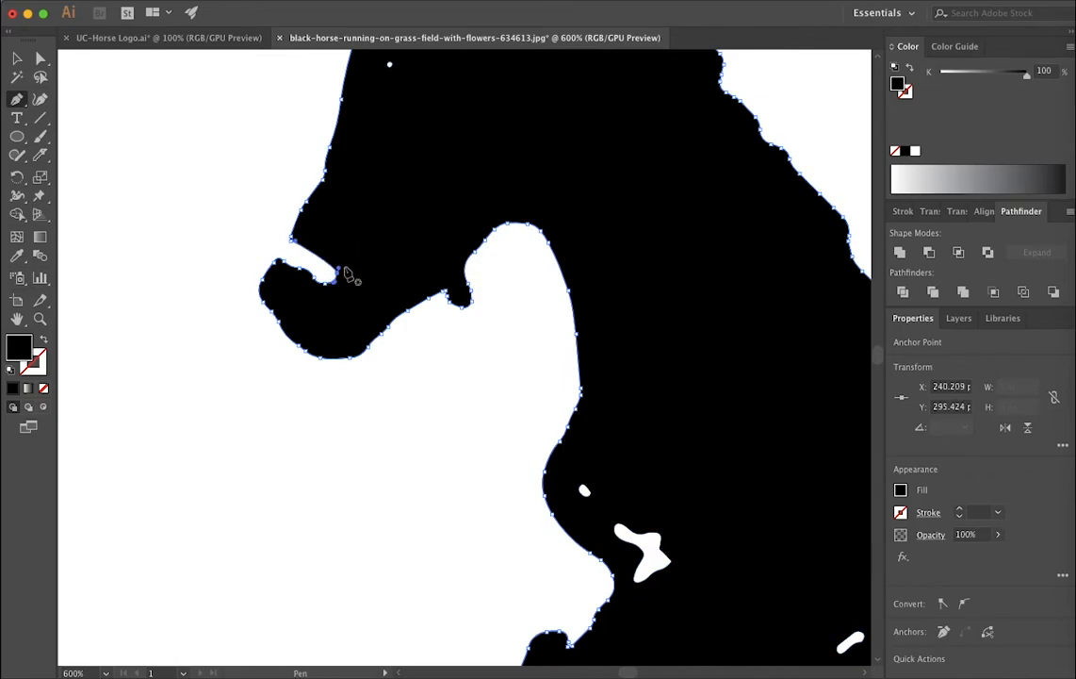
pyautogui.click(327, 285)
pyautogui.click(301, 269)
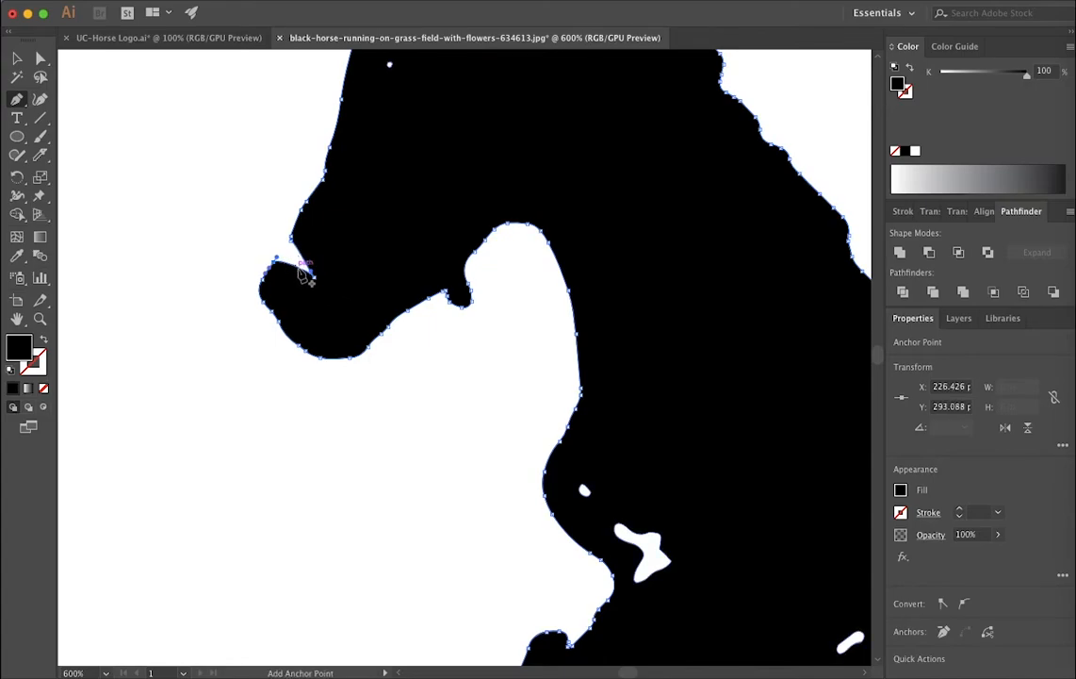
pyautogui.click(316, 277)
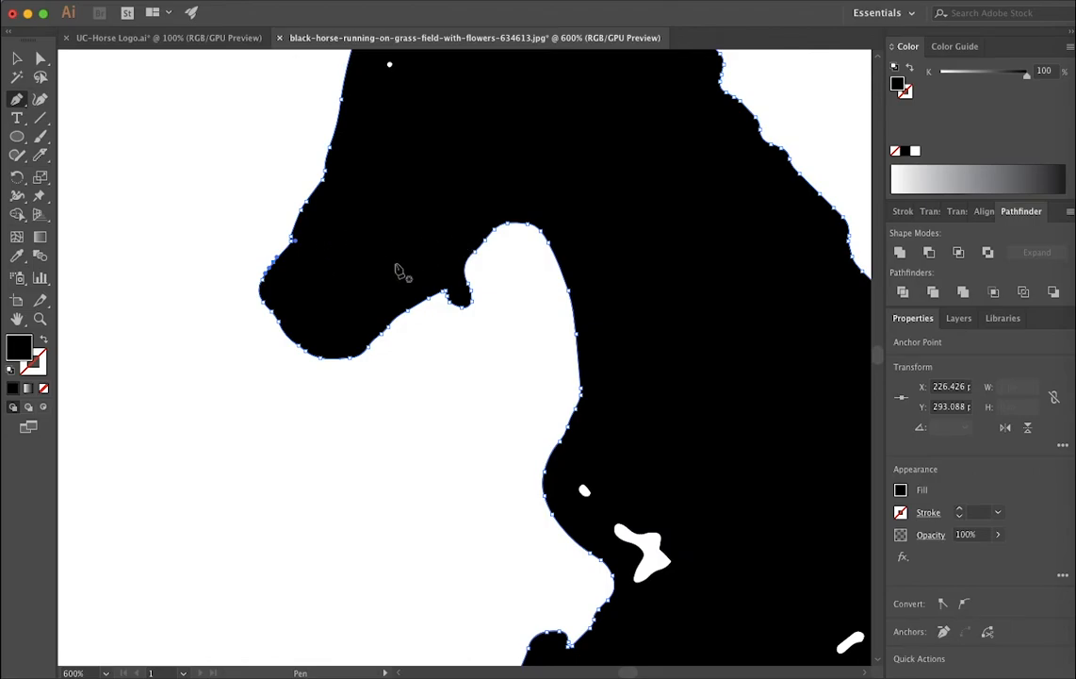
# Step: Delete the anchor points forming the small bump under the horse's jaw
pyautogui.click(465, 304)
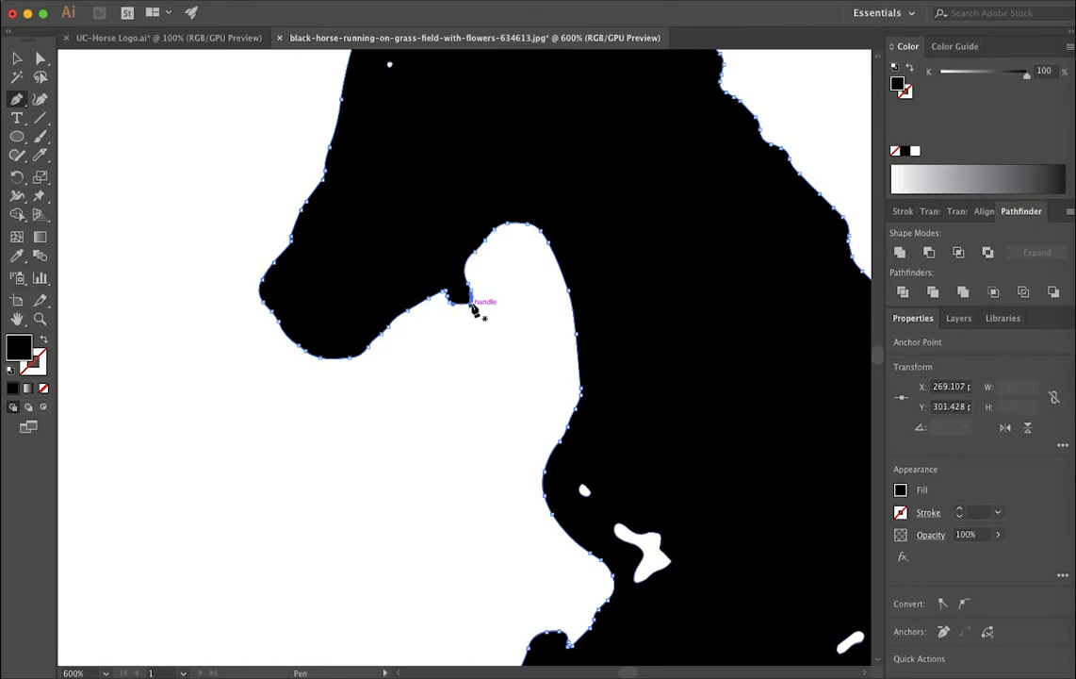
pyautogui.click(470, 288)
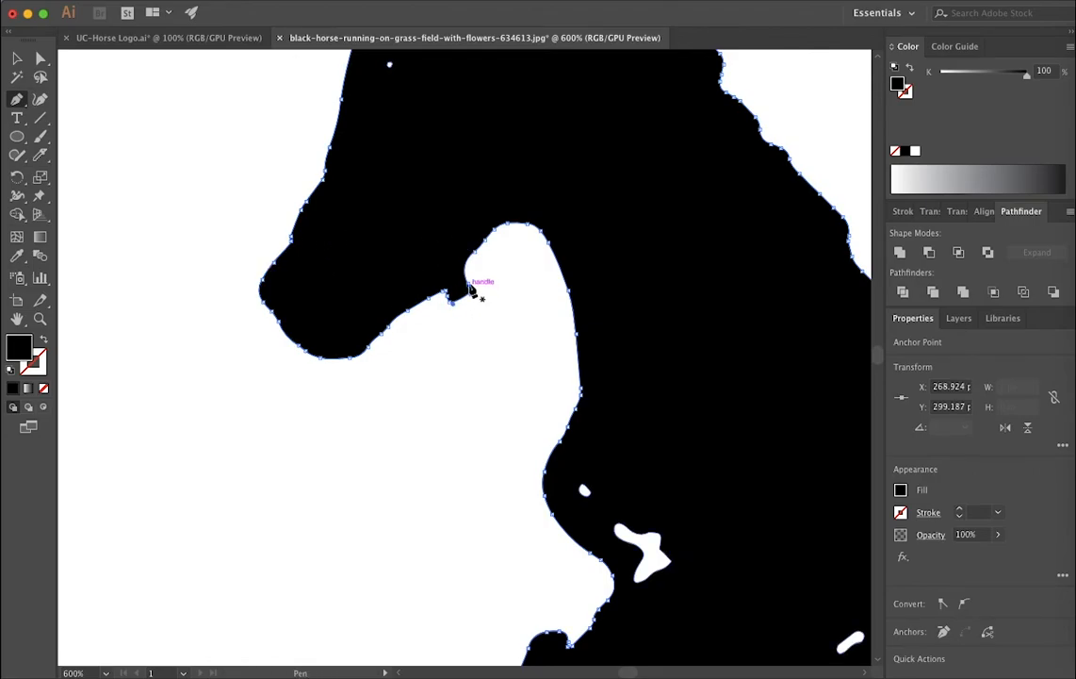
pyautogui.click(468, 287)
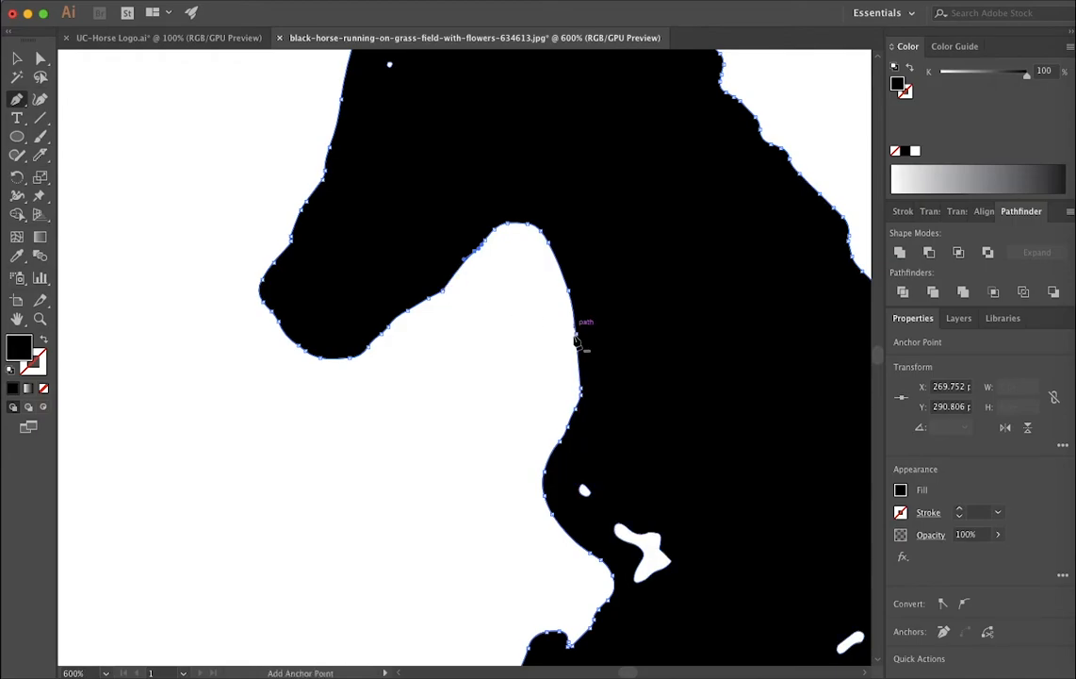
# Step: Try to reshape the rear edge of the horse's front ear by moving its anchor point
pyautogui.scroll(1, 525, 357)
pyautogui.scroll(10, 526, 356)
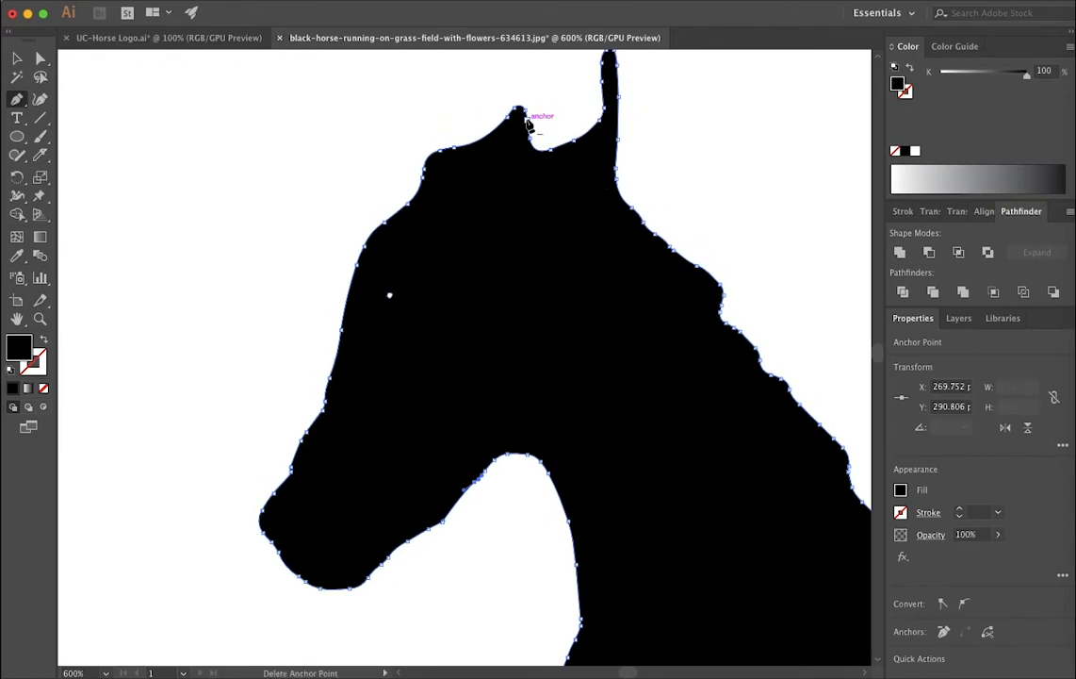
pyautogui.click(40, 58)
pyautogui.click(252, 140)
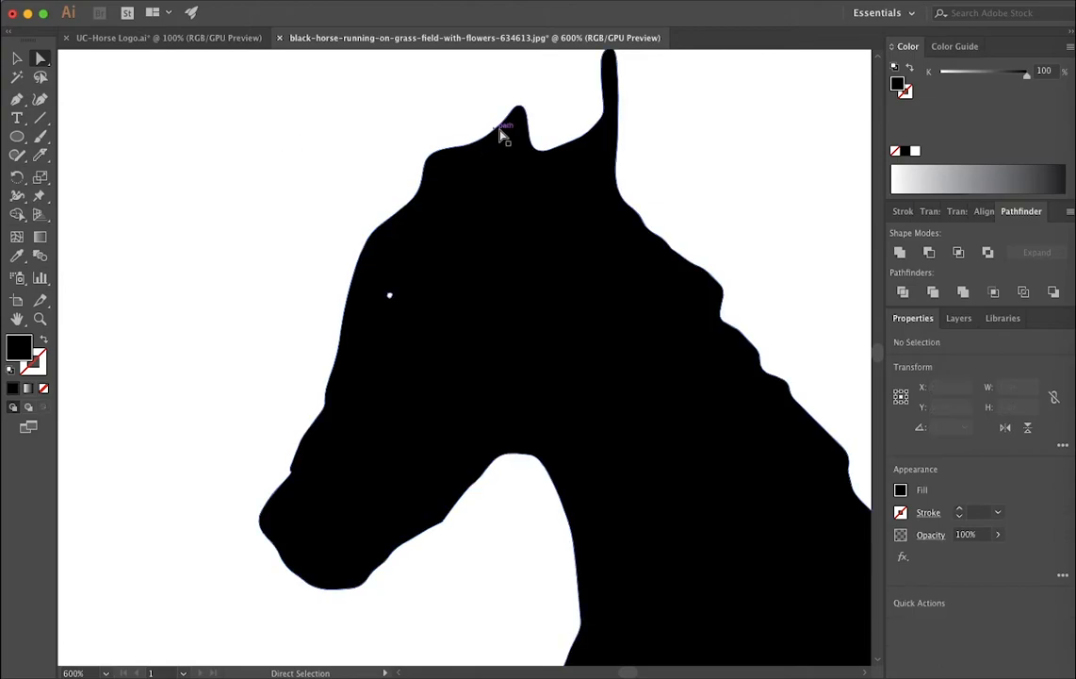
pyautogui.click(534, 139)
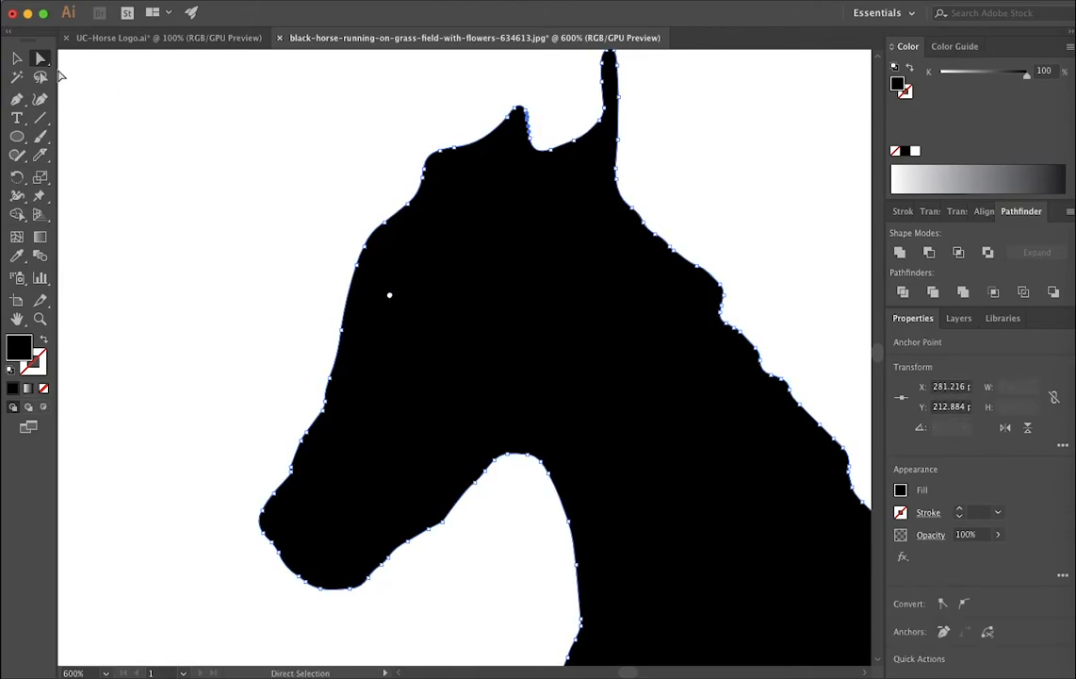
pyautogui.click(17, 58)
pyautogui.click(538, 116)
pyautogui.click(527, 137)
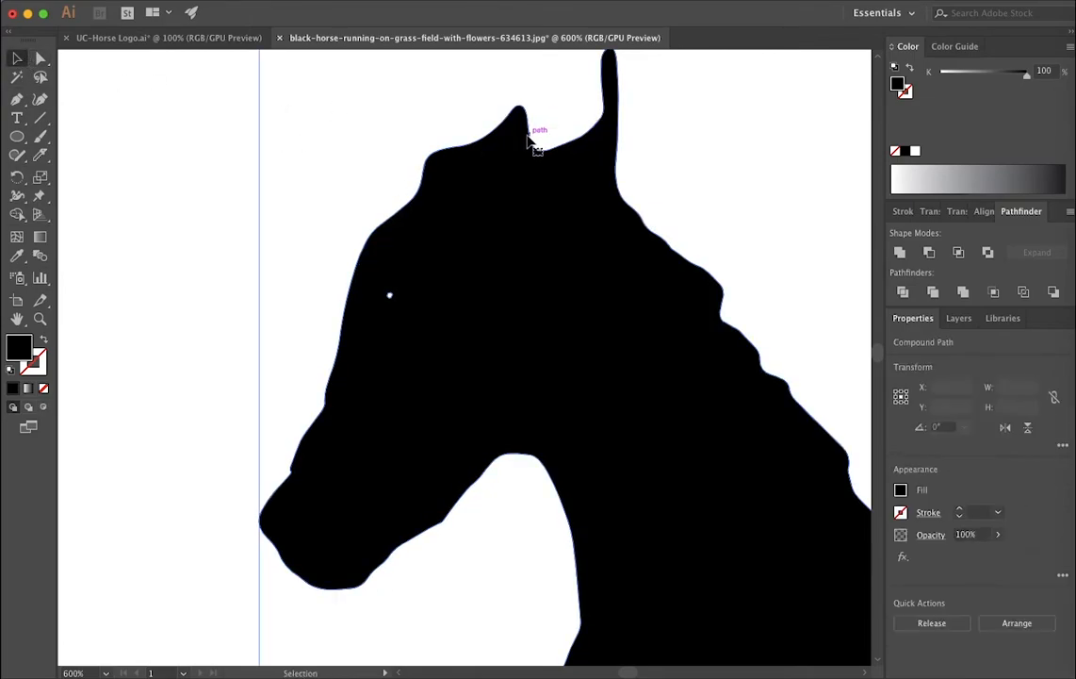
pyautogui.click(39, 59)
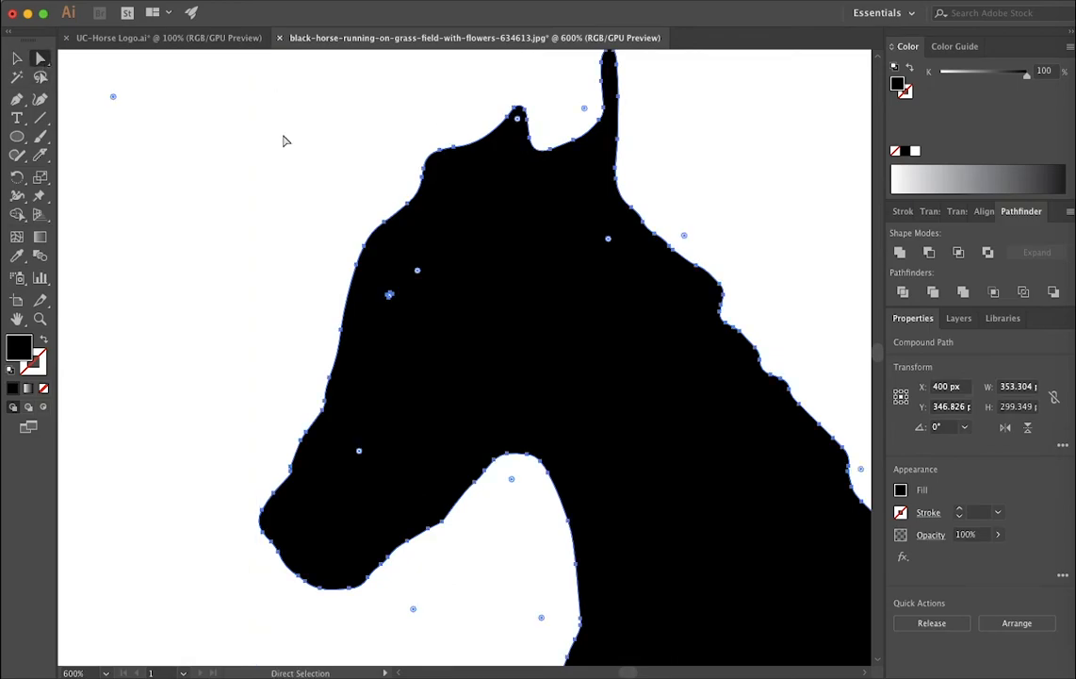
pyautogui.moveTo(519, 135); pyautogui.dragTo(530, 132)
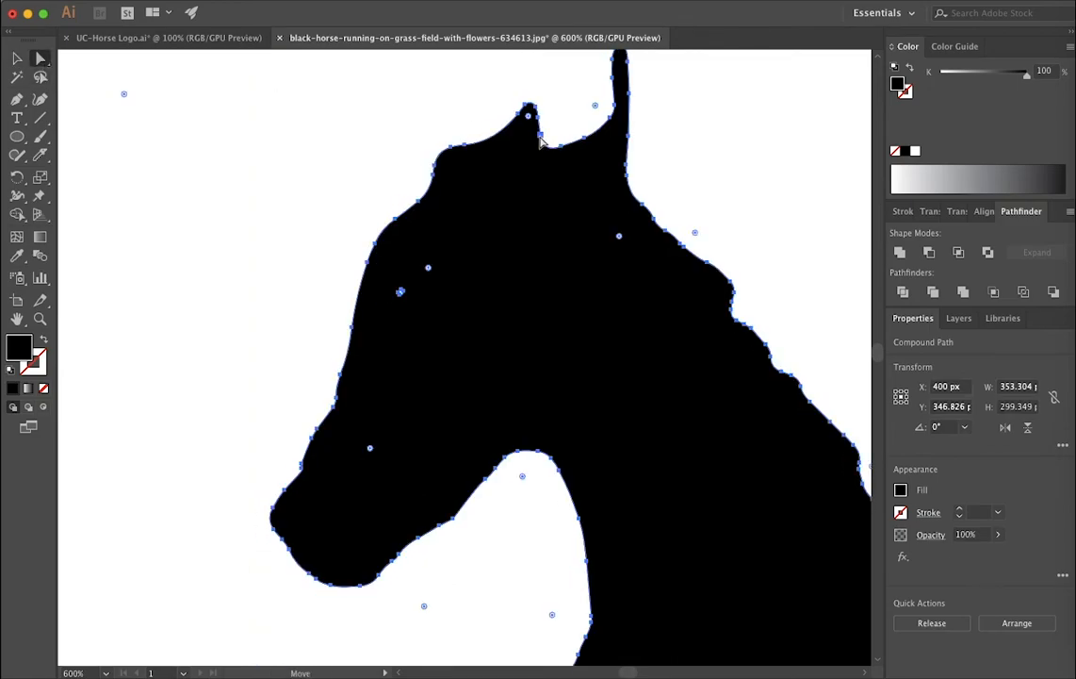
pyautogui.keyDown('super'); pyautogui.click(552, 135); pyautogui.keyUp('super')
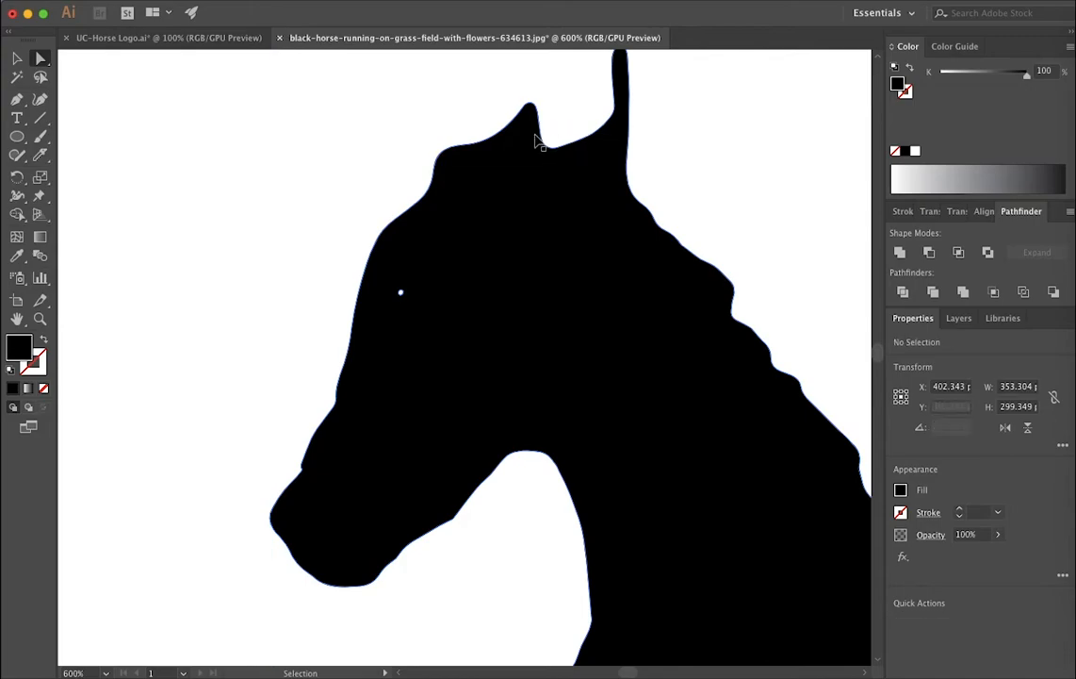
pyautogui.click(540, 134)
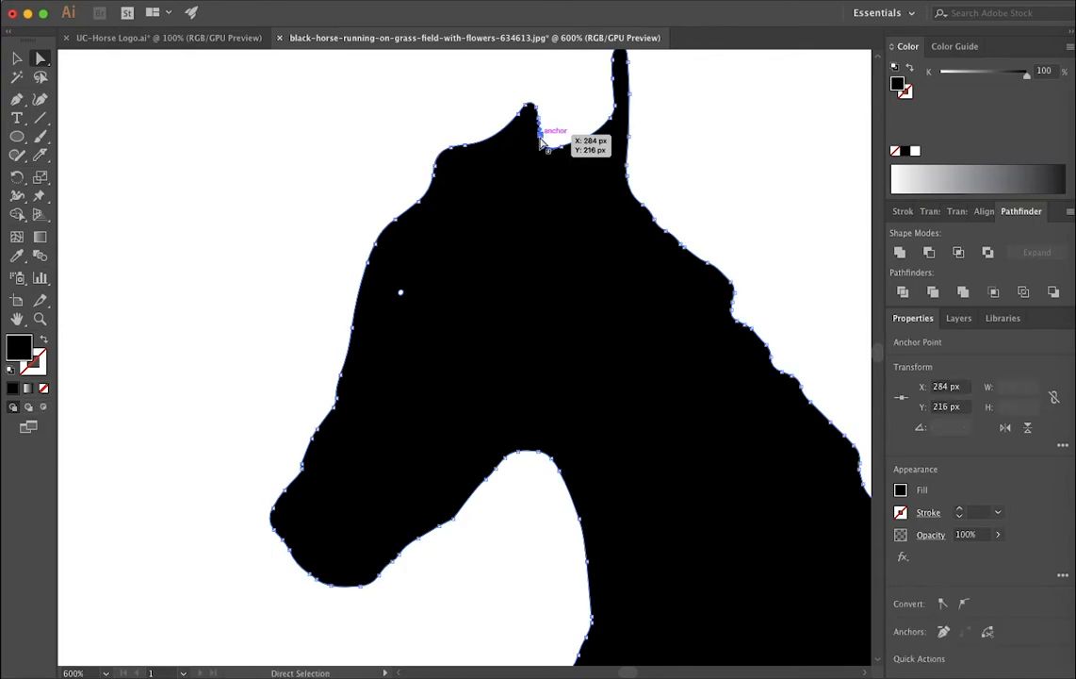
pyautogui.moveTo(541, 138); pyautogui.dragTo(550, 132)
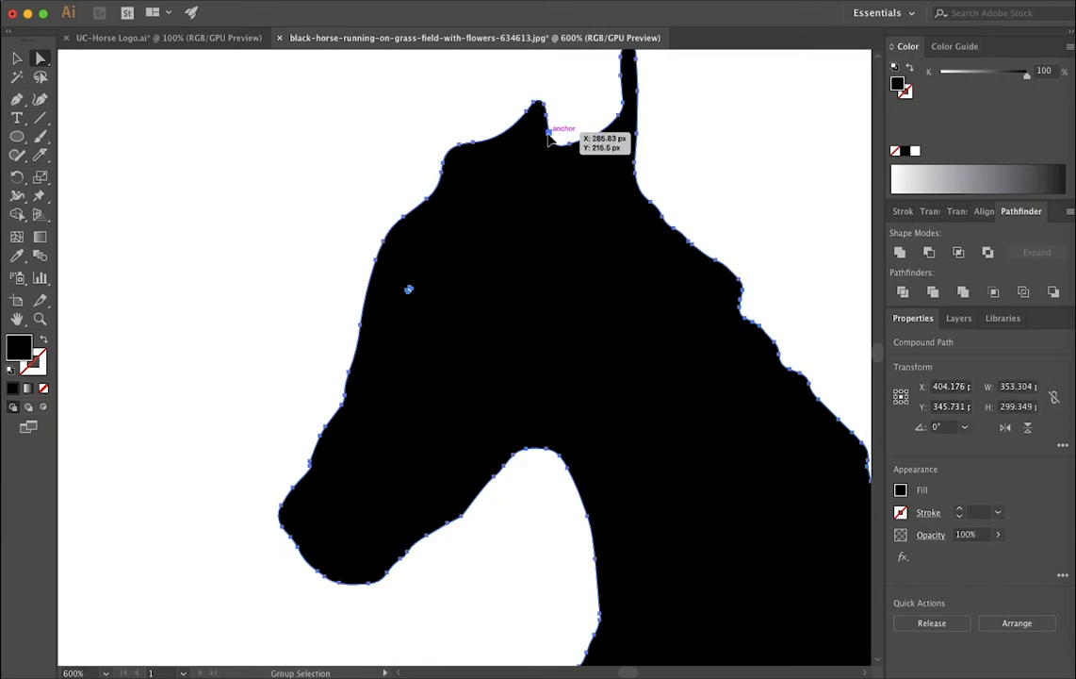
pyautogui.moveTo(551, 138); pyautogui.dragTo(507, 161)
pyautogui.press('super+z')
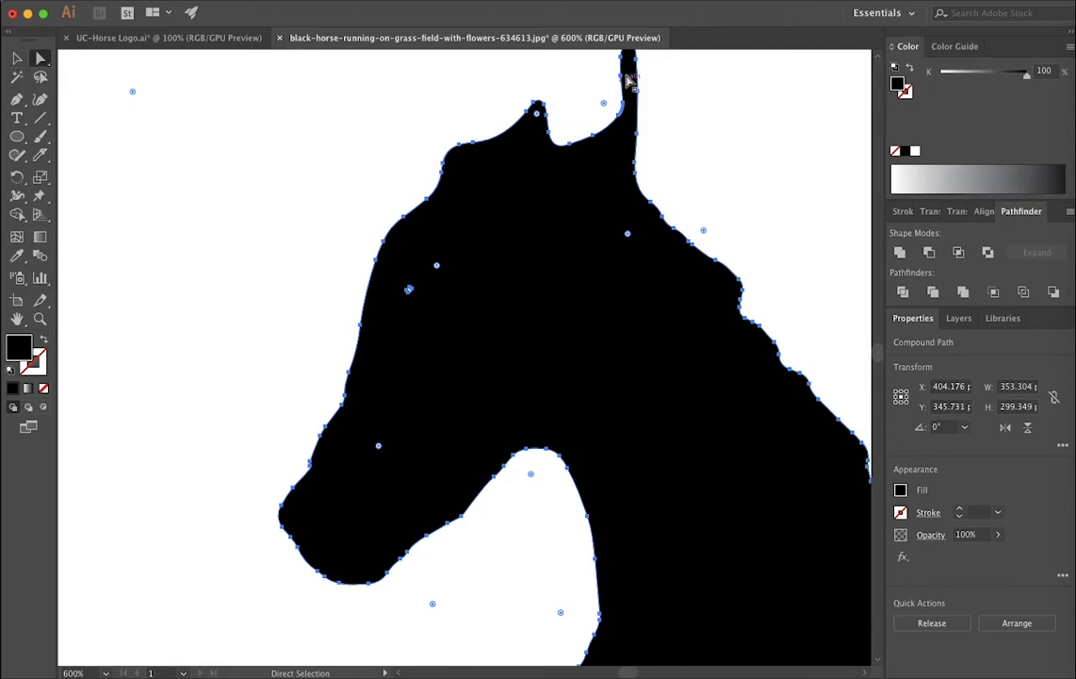
# Step: Delete the anchor points forming the thin spike on the horse's rear ear with the Pen tool
pyautogui.scroll(1, 645, 85)
pyautogui.scroll(3, 645, 95)
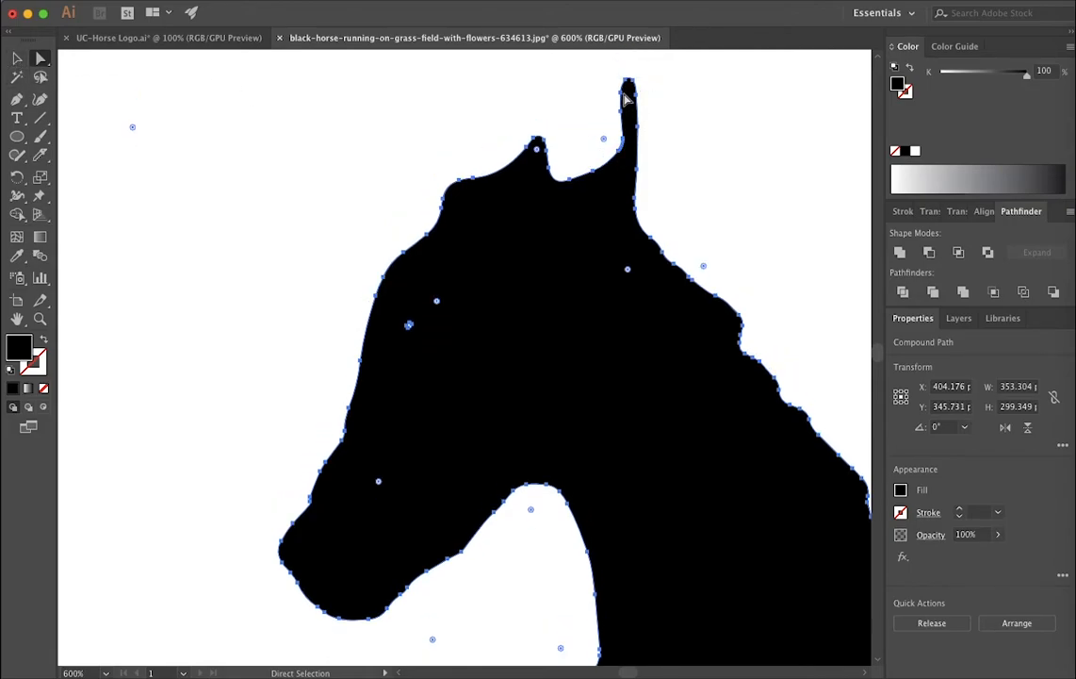
pyautogui.press('p')
pyautogui.click(628, 81)
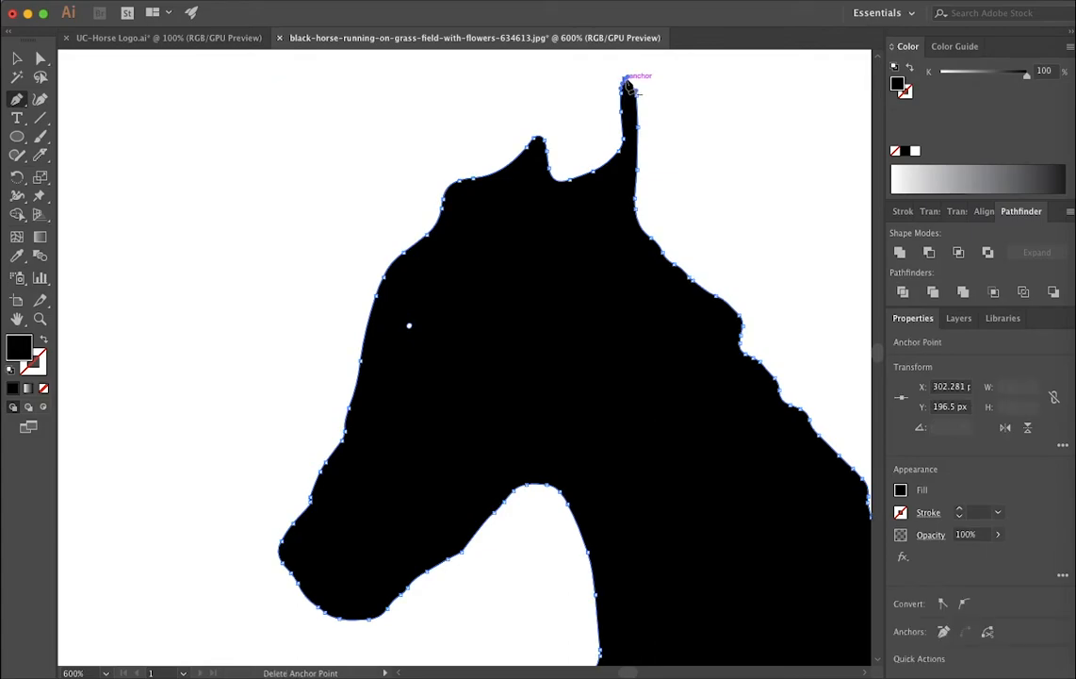
pyautogui.click(625, 80)
pyautogui.click(636, 93)
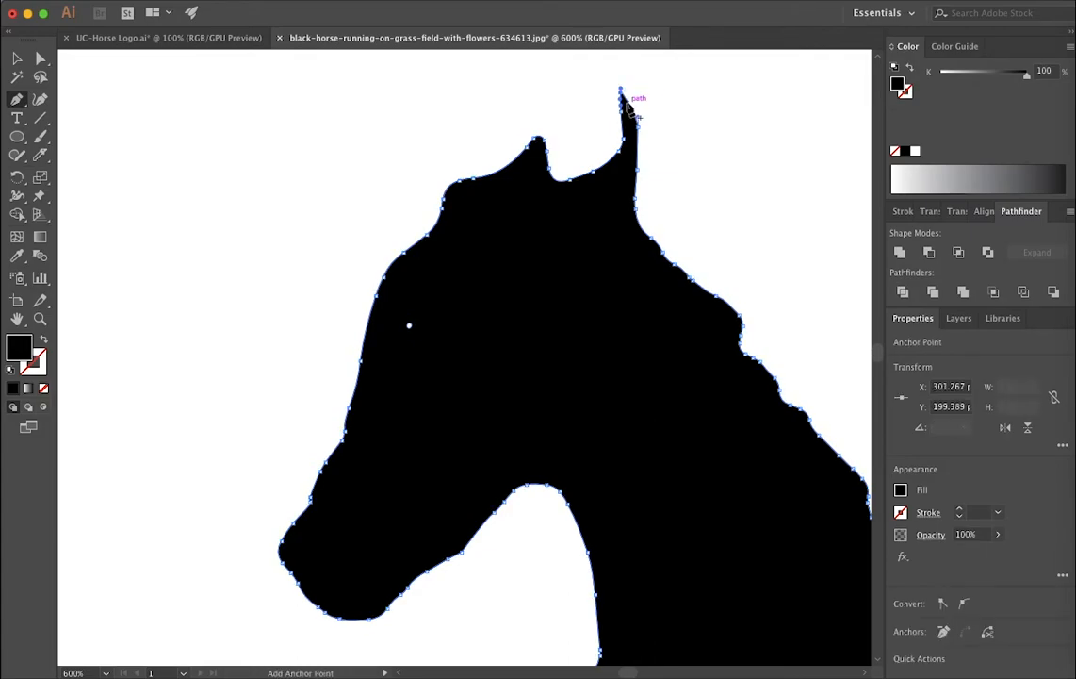
pyautogui.click(621, 94)
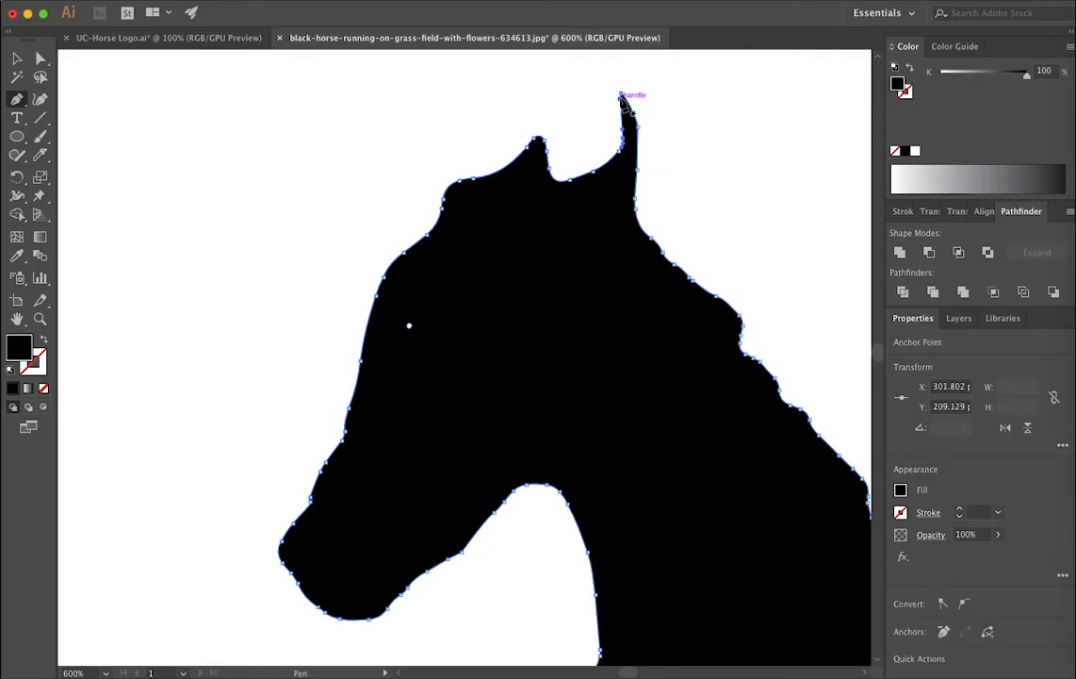
pyautogui.click(621, 96)
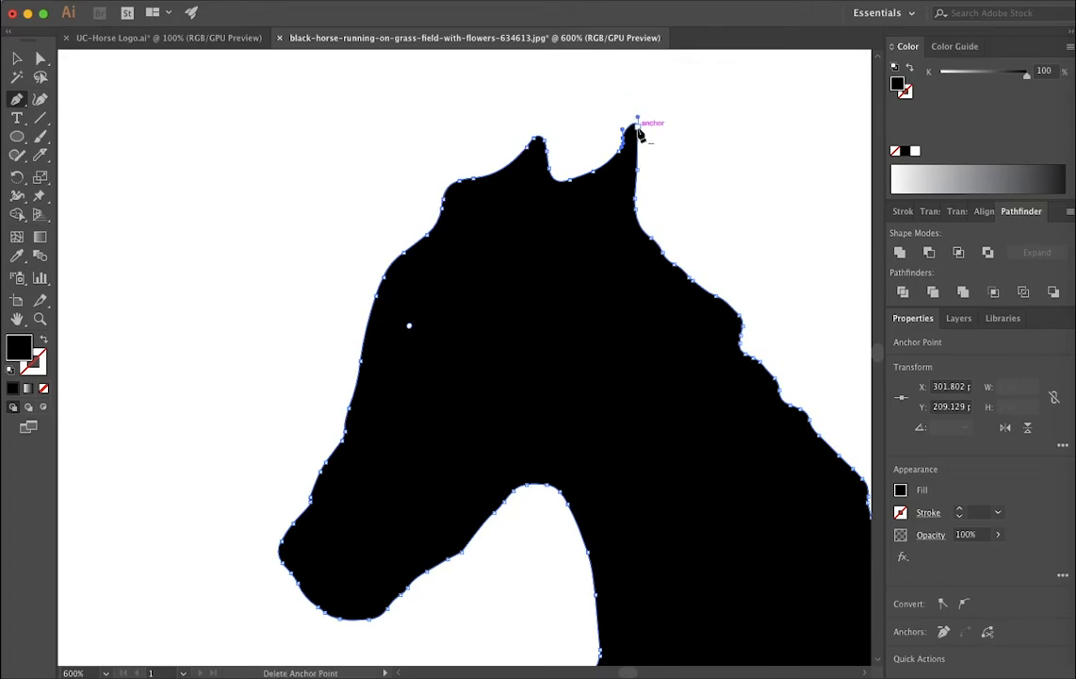
pyautogui.click(632, 128)
pyautogui.click(623, 140)
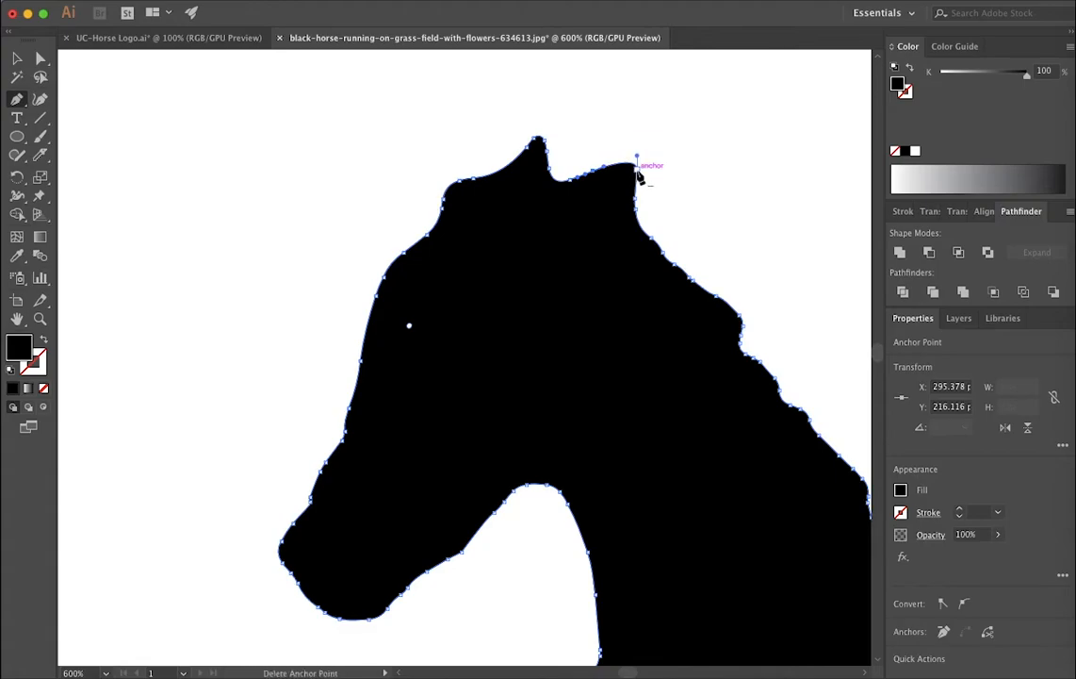
# Step: Try to remove the horse's rear ear by deleting the anchor points along its tip and edges
pyautogui.click(638, 171)
pyautogui.click(635, 198)
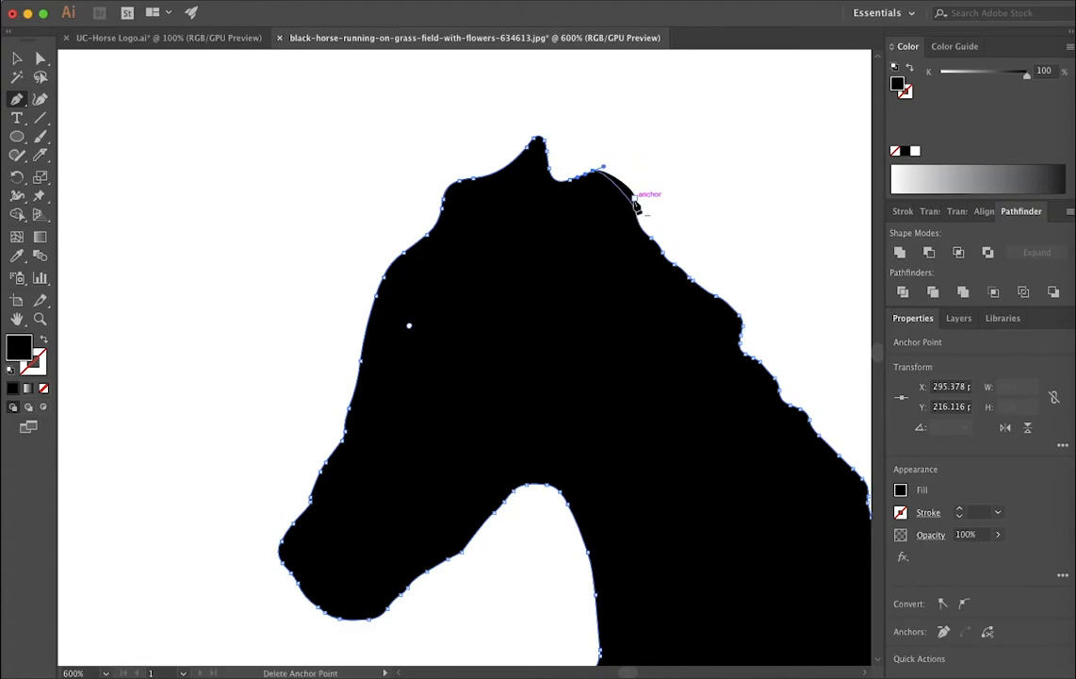
pyautogui.click(593, 171)
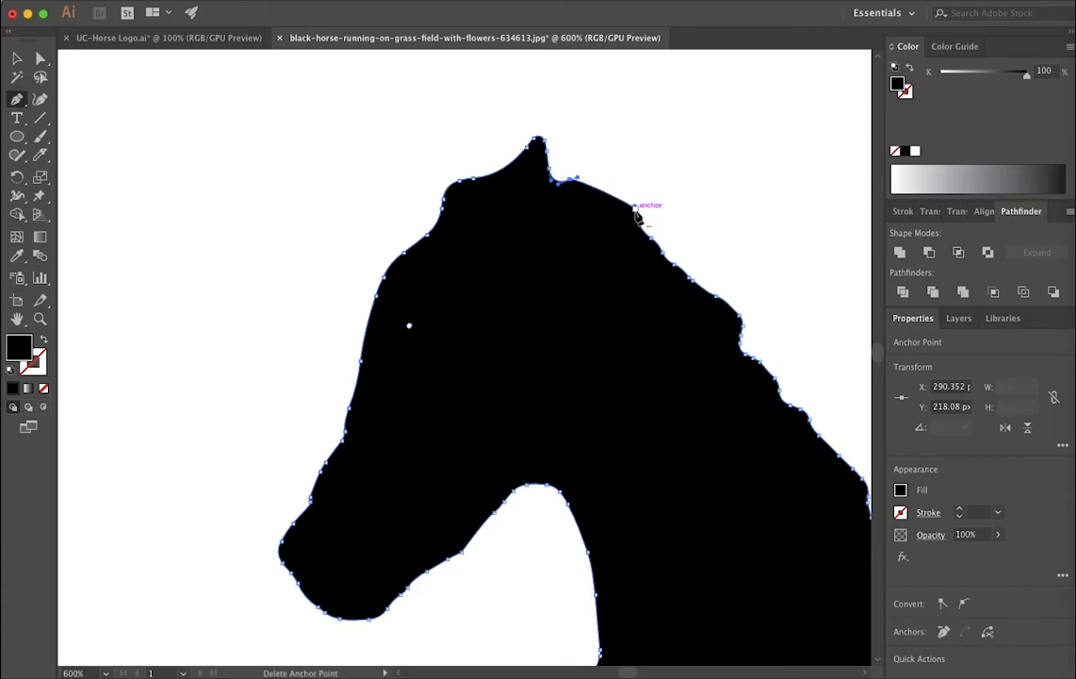
pyautogui.click(635, 208)
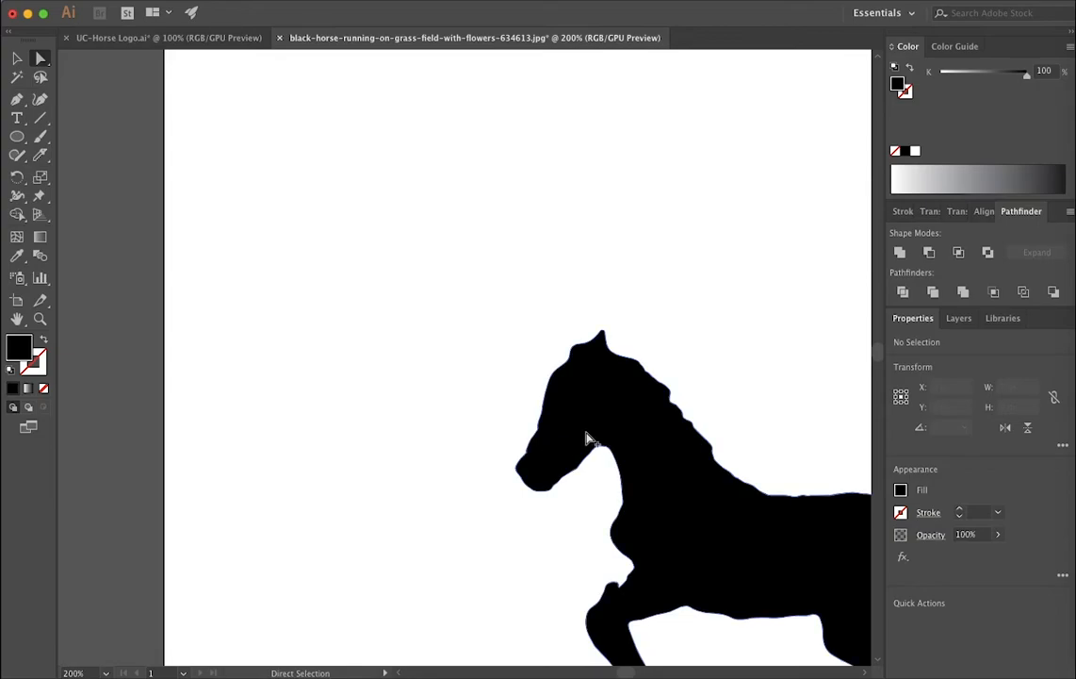
# Step: Undo the recent anchor point deletions on the horse's ear and chest
pyautogui.scroll(-1, 594, 447)
pyautogui.scroll(-1, 617, 461)
pyautogui.scroll(1, 666, 591)
pyautogui.scroll(-2, 663, 592)
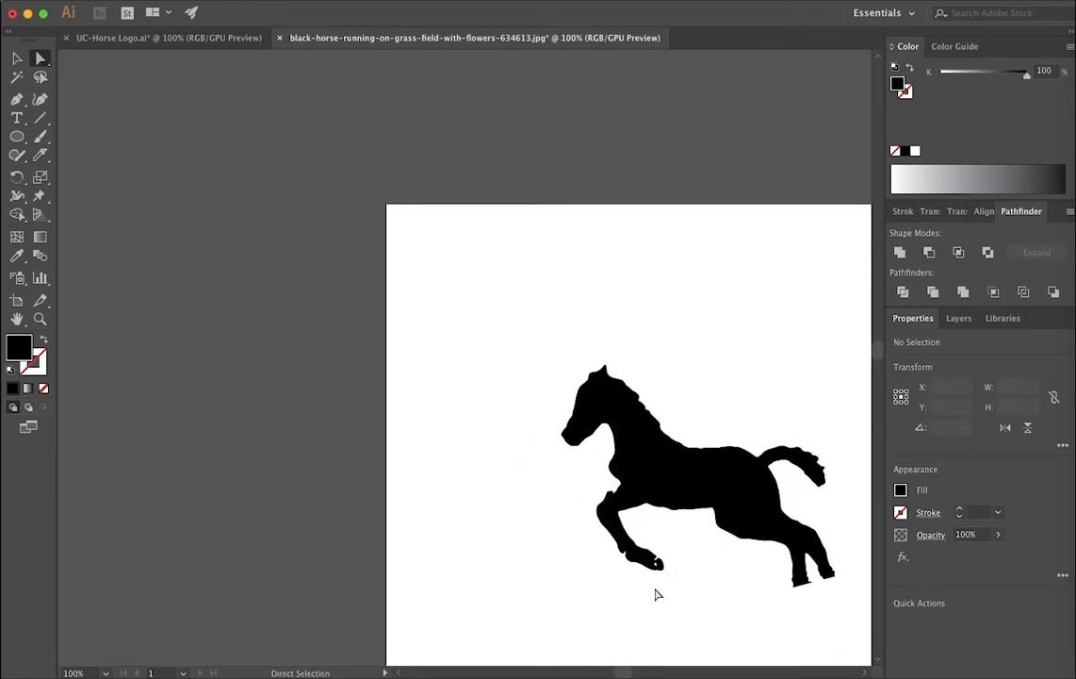
pyautogui.press('super+z')
pyautogui.press('super+z')
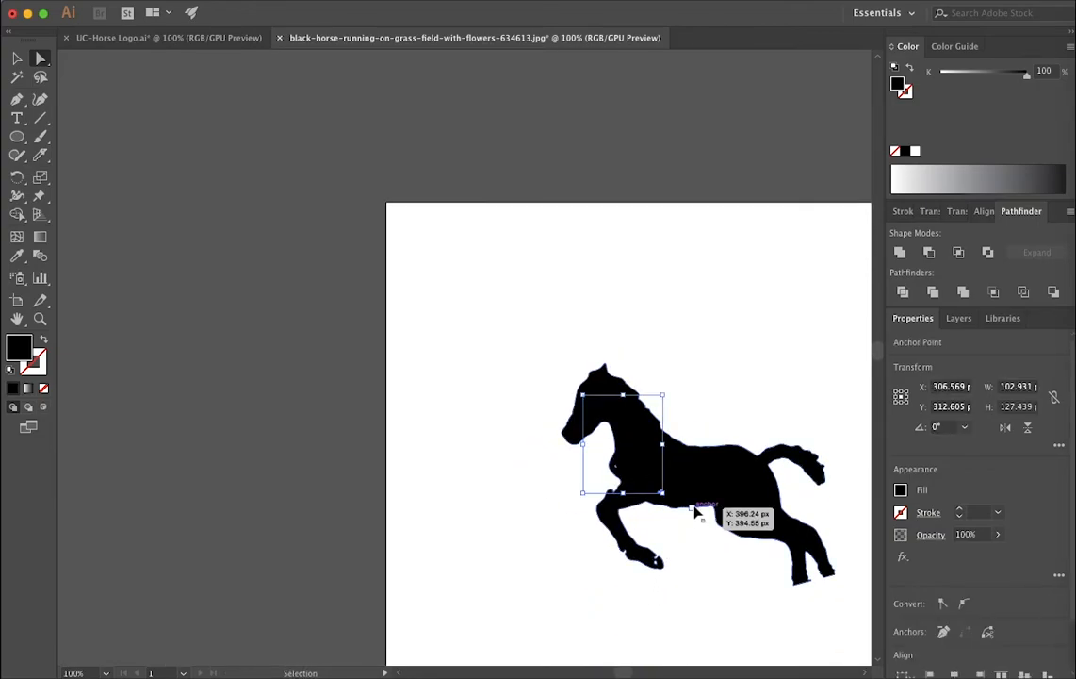
# Step: Examine the silhouette's outline and the white holes at the eye, chest and belly
pyautogui.click(703, 467)
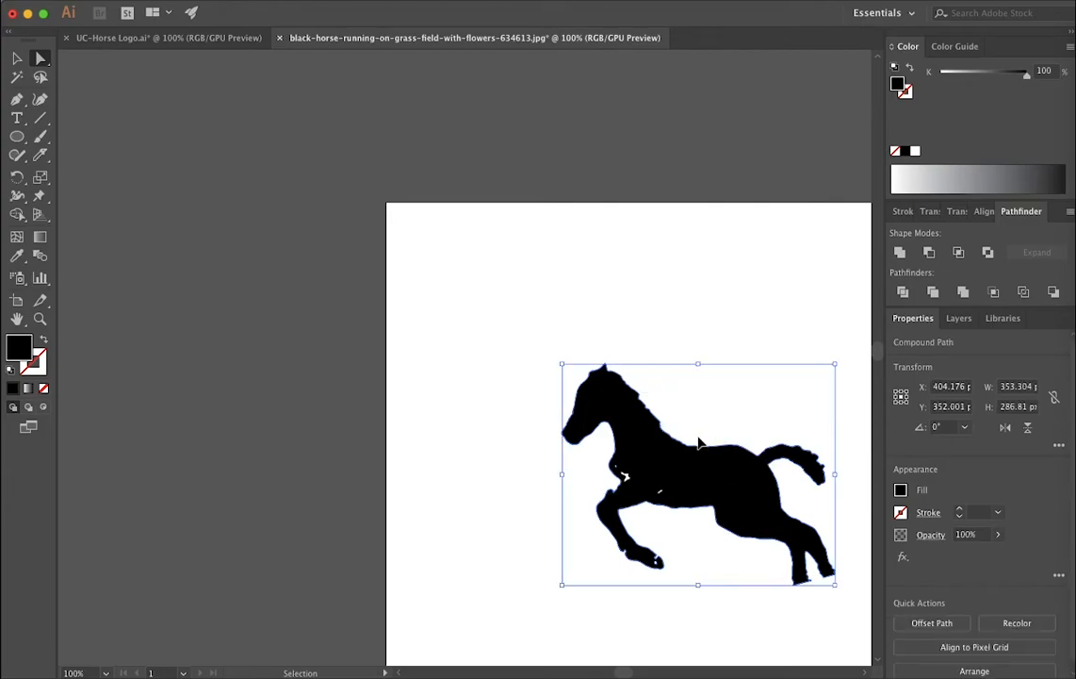
pyautogui.press('a')
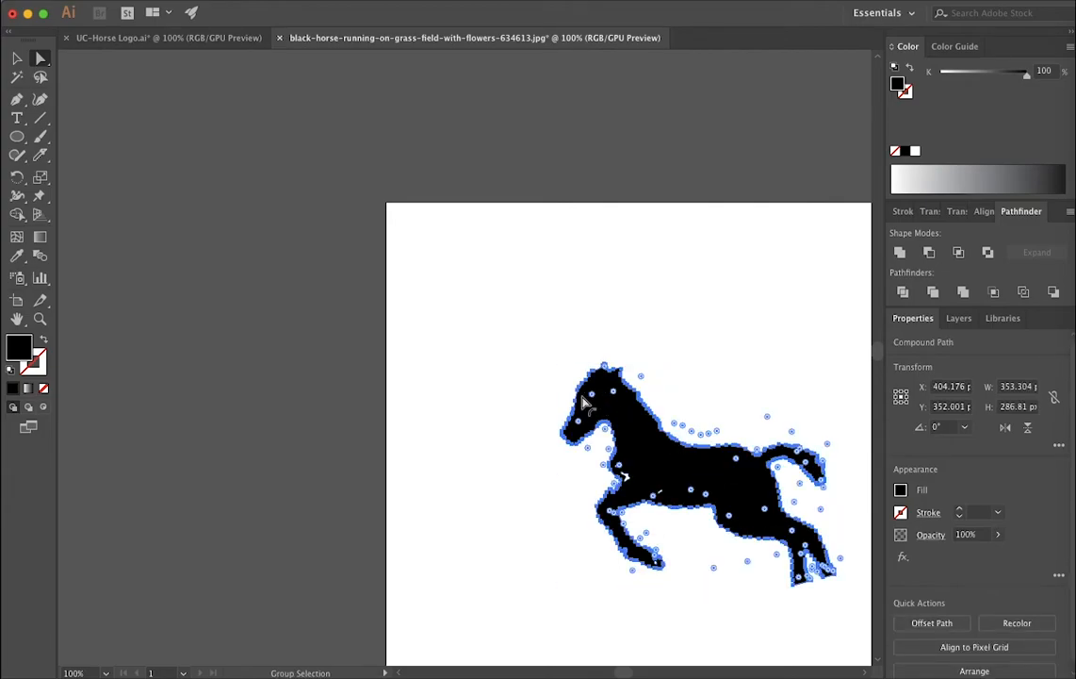
pyautogui.scroll(6, 594, 408)
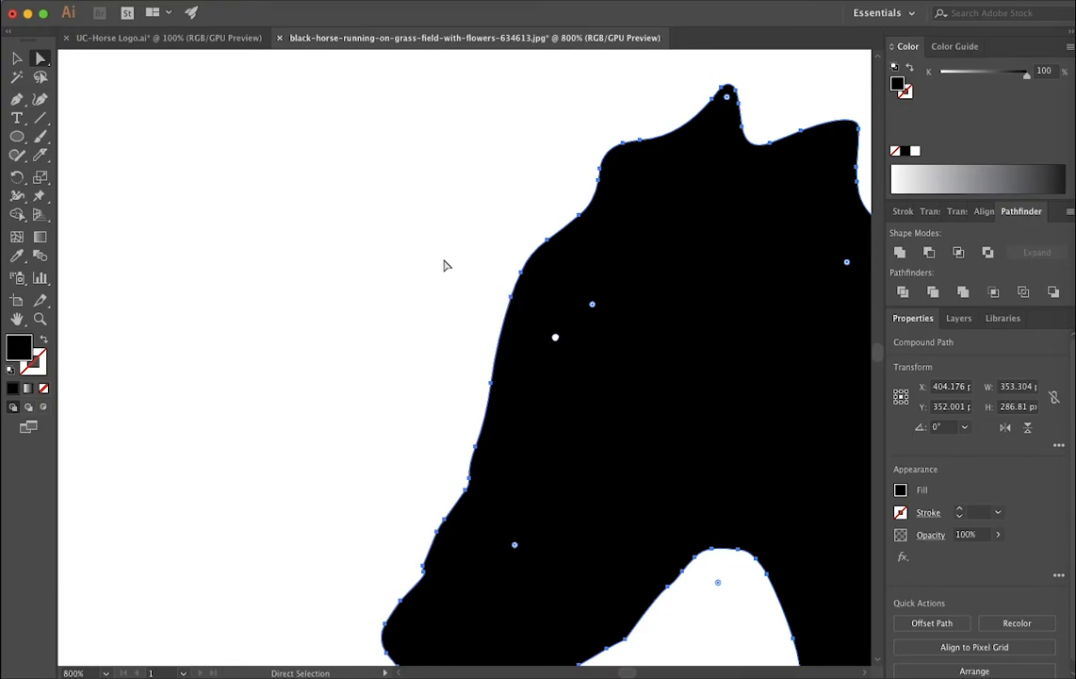
pyautogui.click(430, 254)
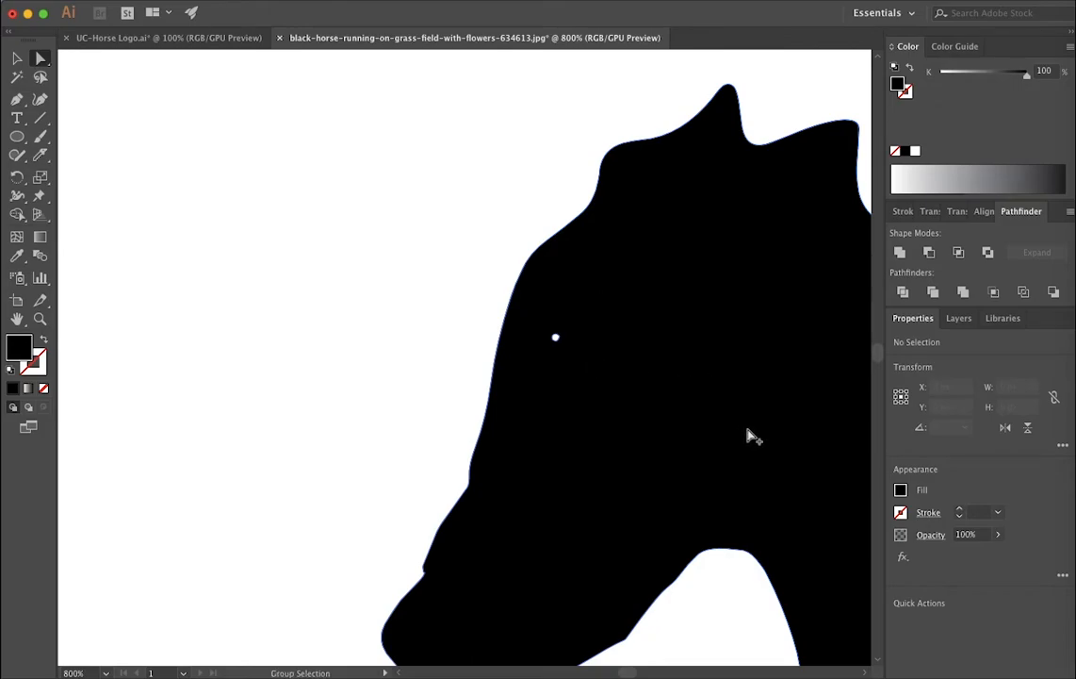
pyautogui.scroll(-3, 751, 435)
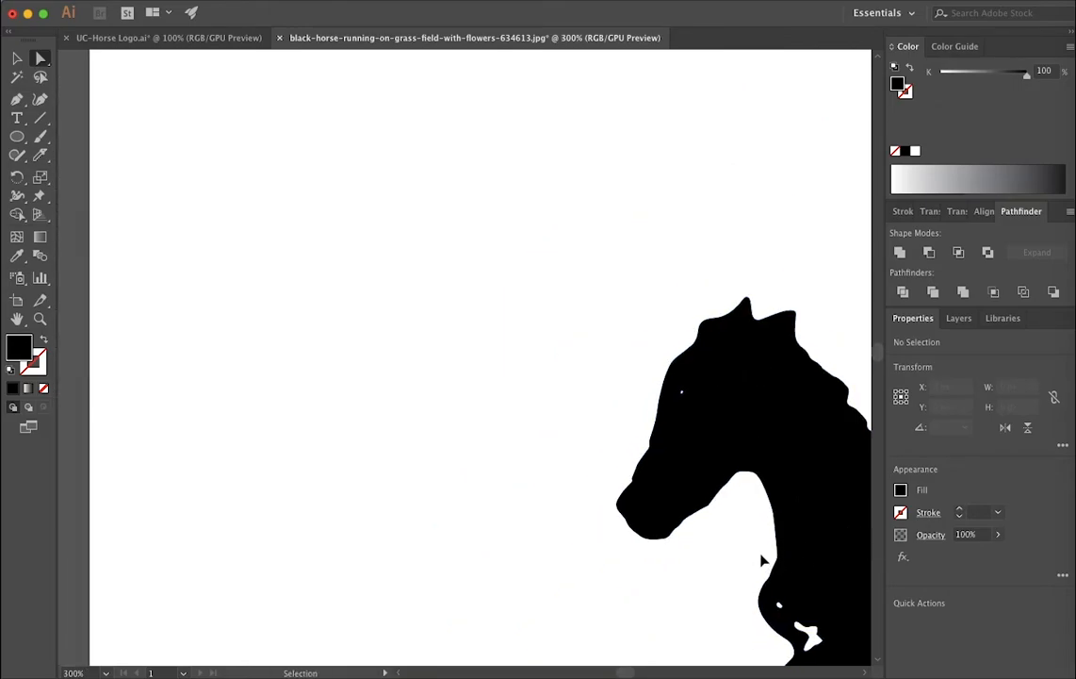
pyautogui.hscroll(10, 761, 560)
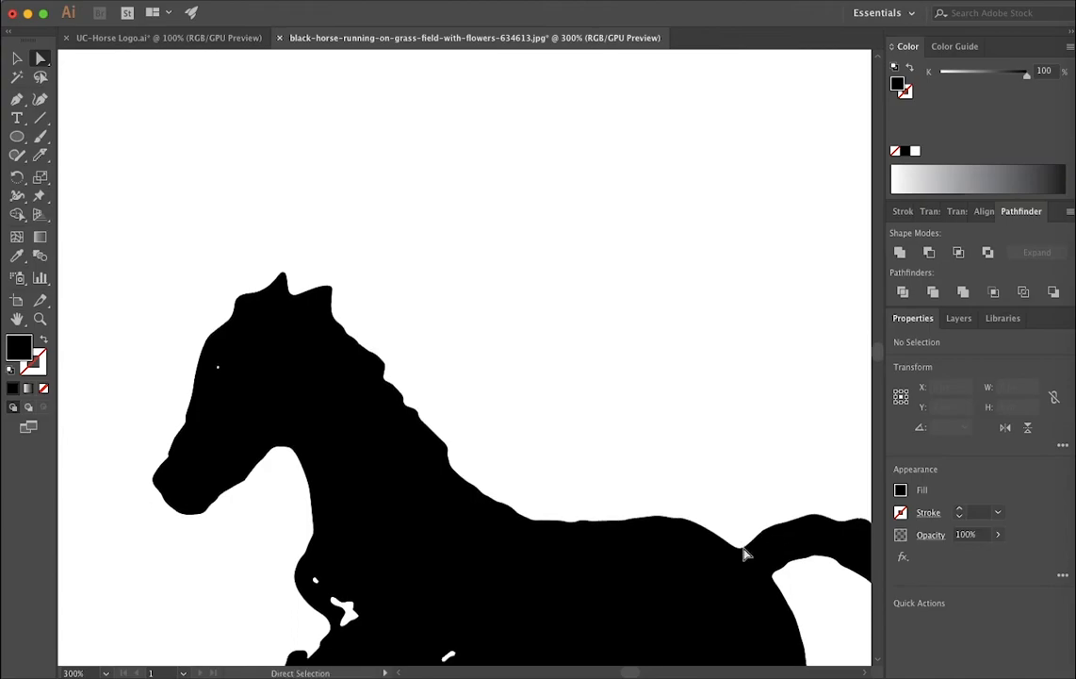
pyautogui.scroll(-5, 745, 554)
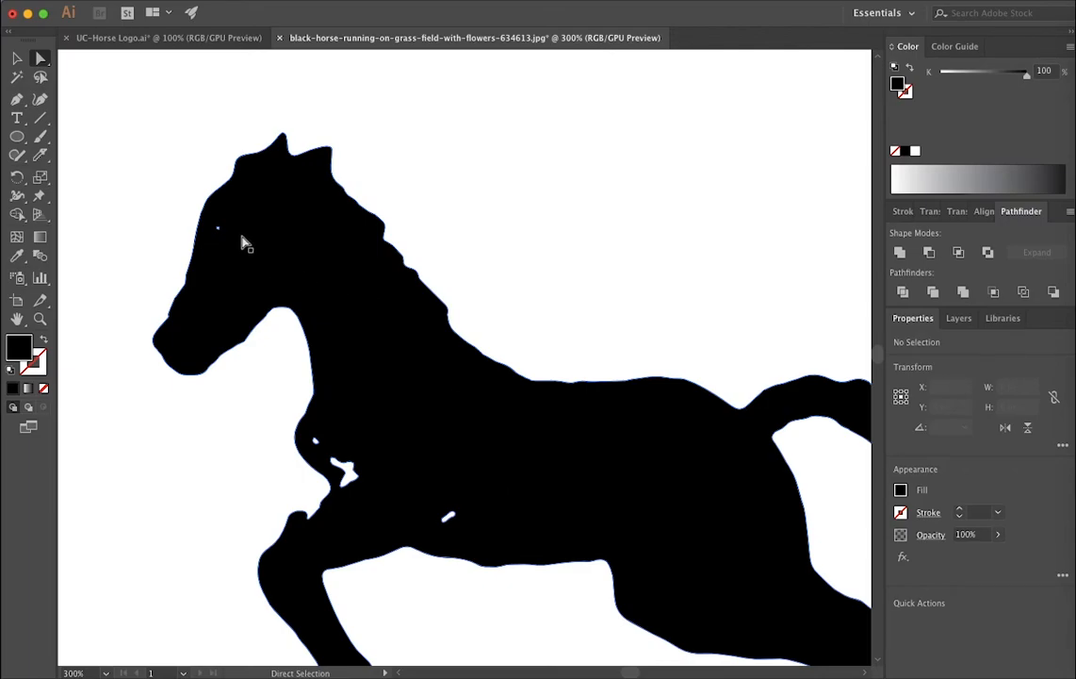
# Step: Try to draw a small filled patch beside the white eye hole with the Pen tool, and delete it
pyautogui.click(17, 98)
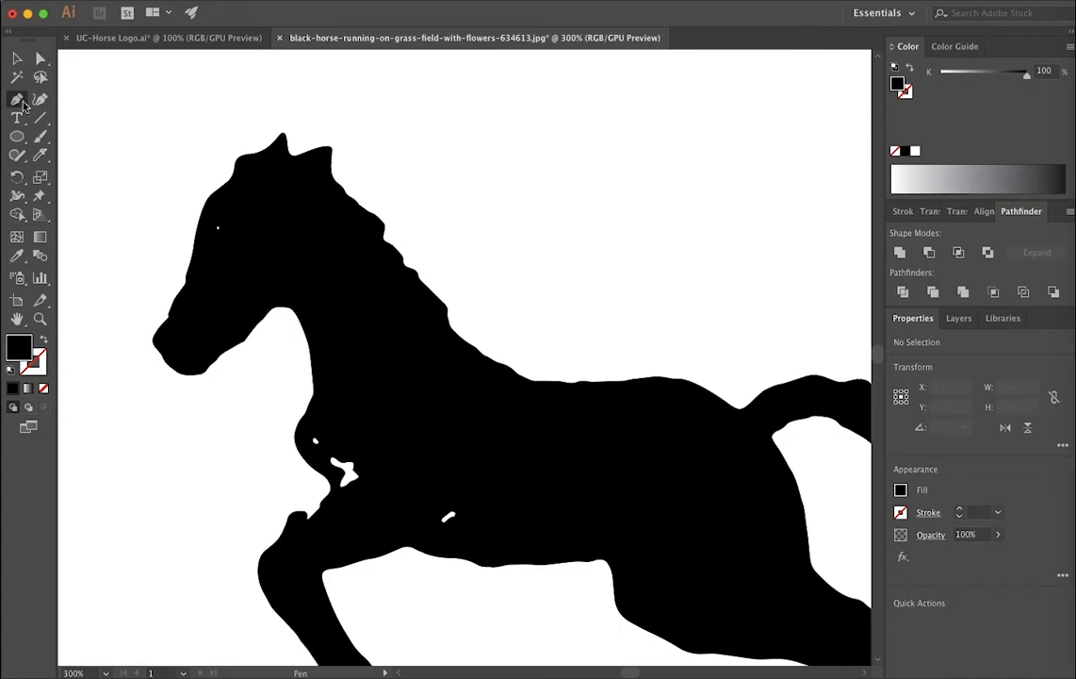
pyautogui.click(219, 228)
pyautogui.moveTo(225, 243)
pyautogui.mouseDown()
pyautogui.moveTo(253, 220)
pyautogui.moveTo(219, 228)
pyautogui.moveTo(224, 243)
pyautogui.mouseUp()
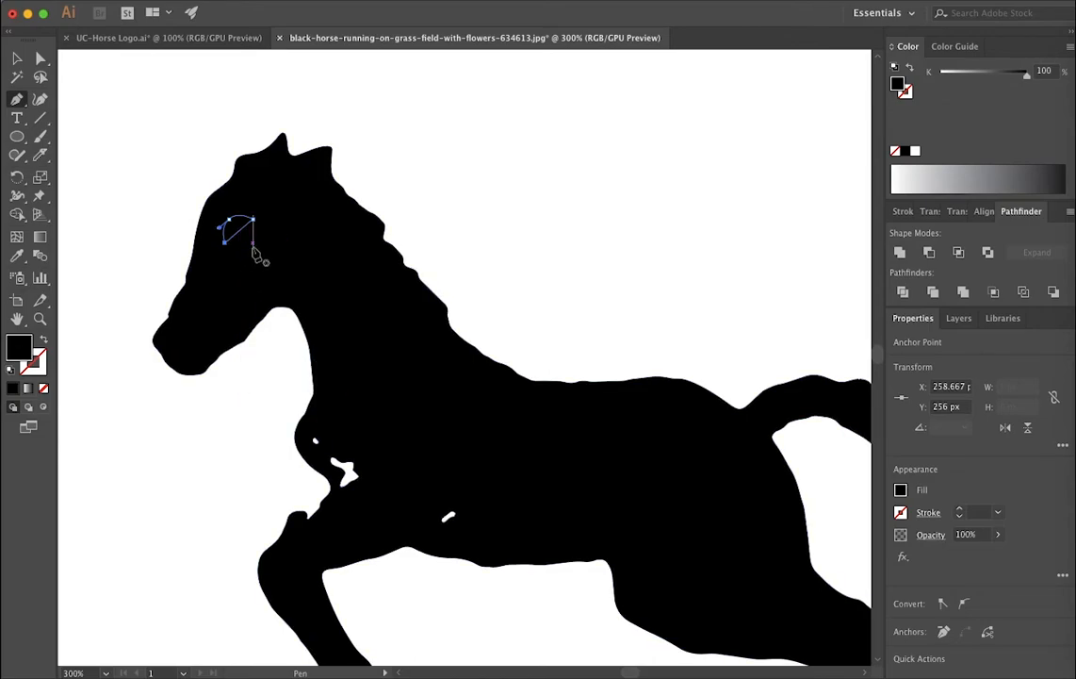
pyautogui.press('BackSpace')
pyautogui.press('BackSpace')
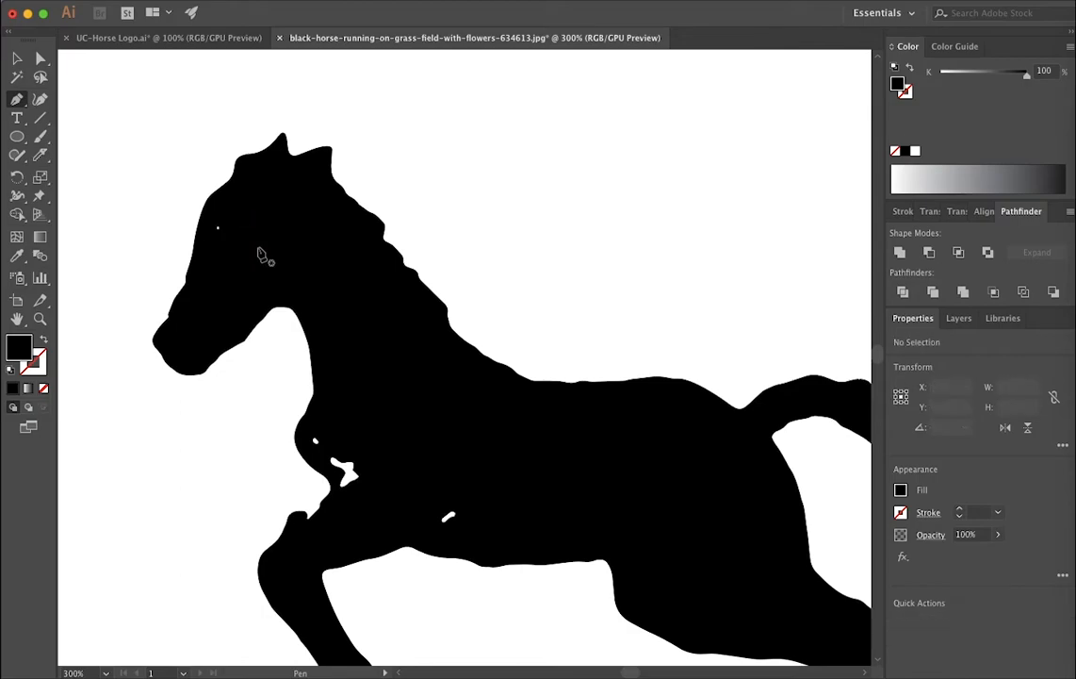
pyautogui.click(330, 459)
# Step: Draw a horizontal line about 384 px long just below the horse's hooves
pyautogui.scroll(-3, 412, 456)
pyautogui.scroll(-2, 528, 502)
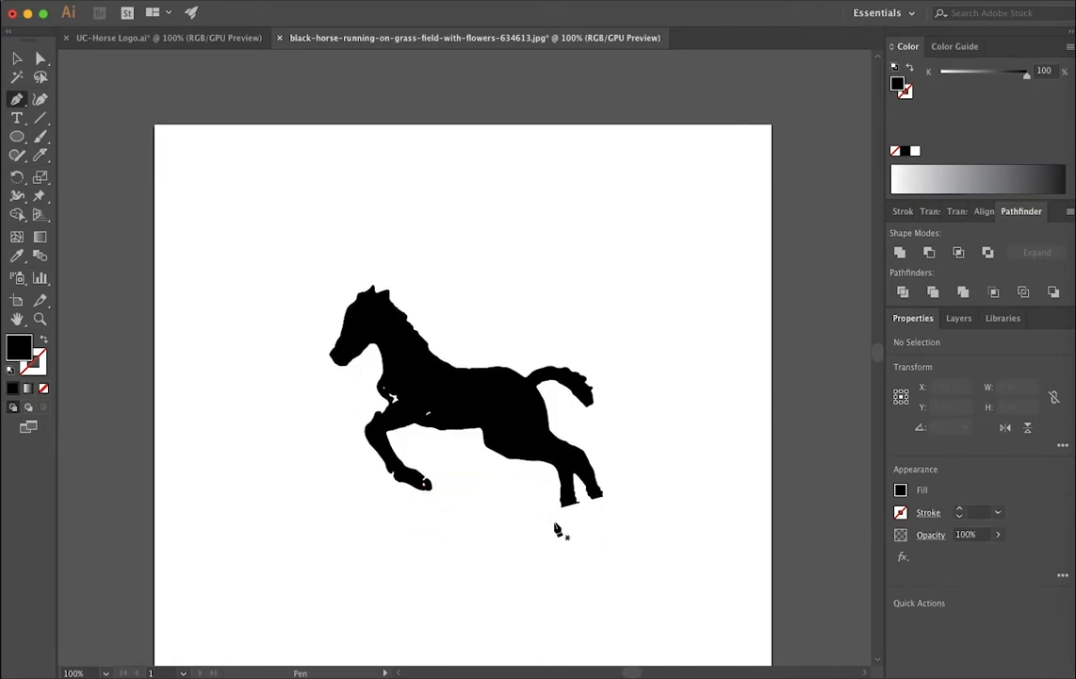
pyautogui.scroll(-2, 550, 520)
pyautogui.press('\\')
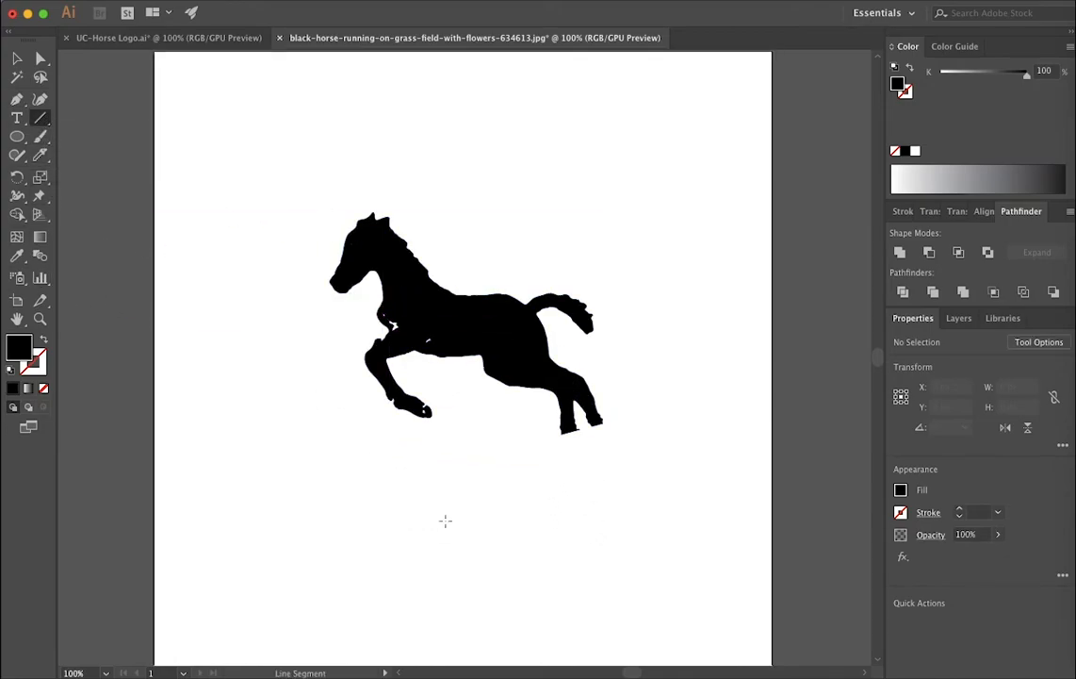
pyautogui.moveTo(329, 212); pyautogui.dragTo(329, 465)
pyautogui.moveTo(339, 442)
pyautogui.mouseDown()
pyautogui.moveTo(488, 492)
pyautogui.moveTo(651, 468)
pyautogui.moveTo(671, 437)
pyautogui.moveTo(626, 441)
pyautogui.mouseUp()
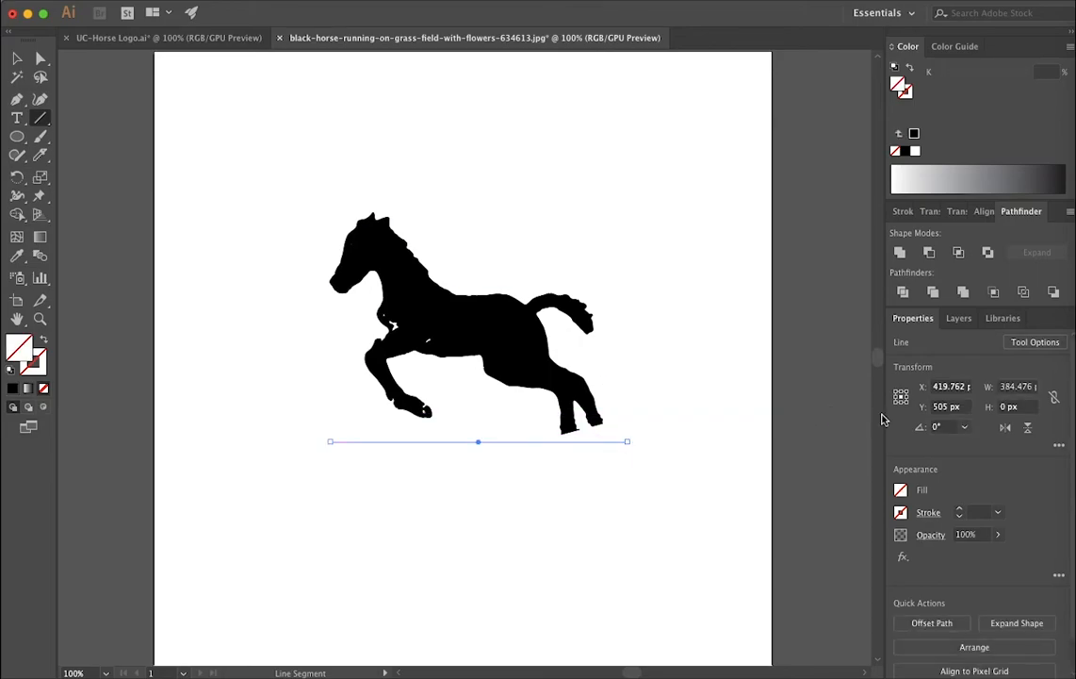
# Step: Give the line below the hooves a black stroke with a weight of 10 pt
pyautogui.click(901, 512)
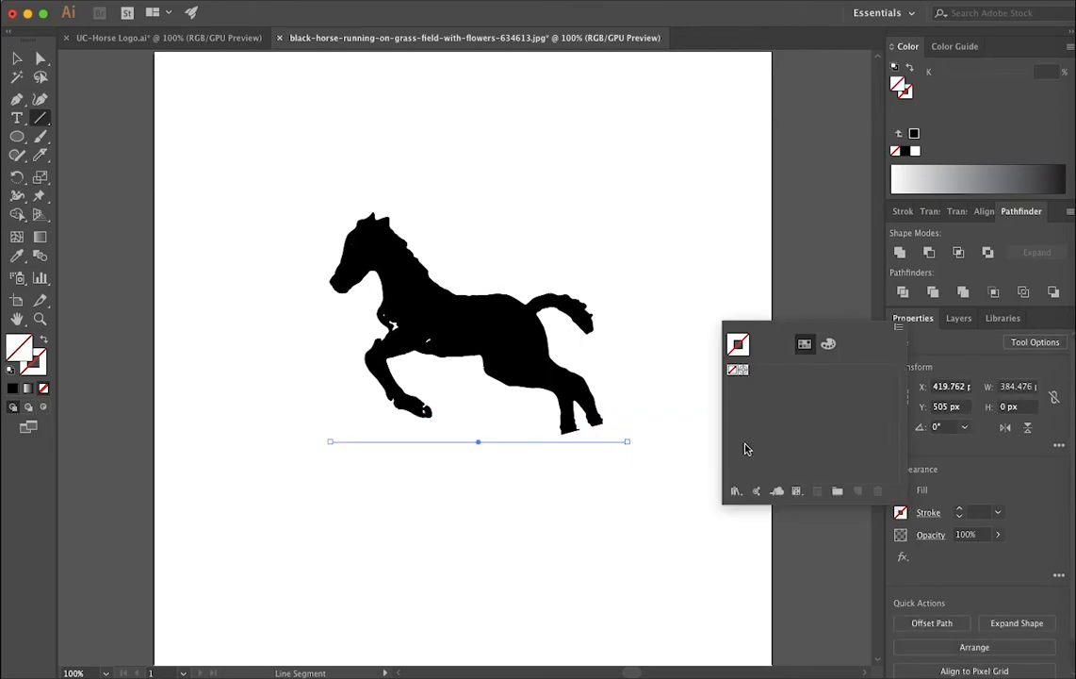
pyautogui.click(828, 343)
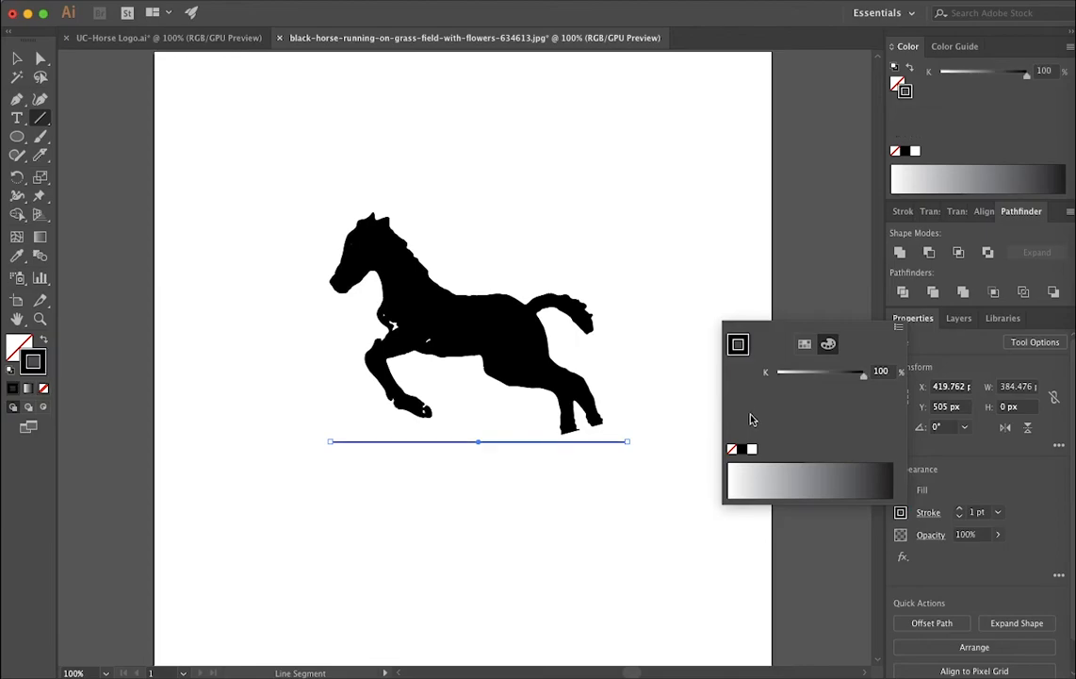
pyautogui.click(980, 489)
pyautogui.click(961, 510)
pyautogui.click(960, 510)
pyautogui.click(960, 510)
pyautogui.click(960, 510)
pyautogui.click(961, 510)
pyautogui.click(960, 510)
pyautogui.click(960, 510)
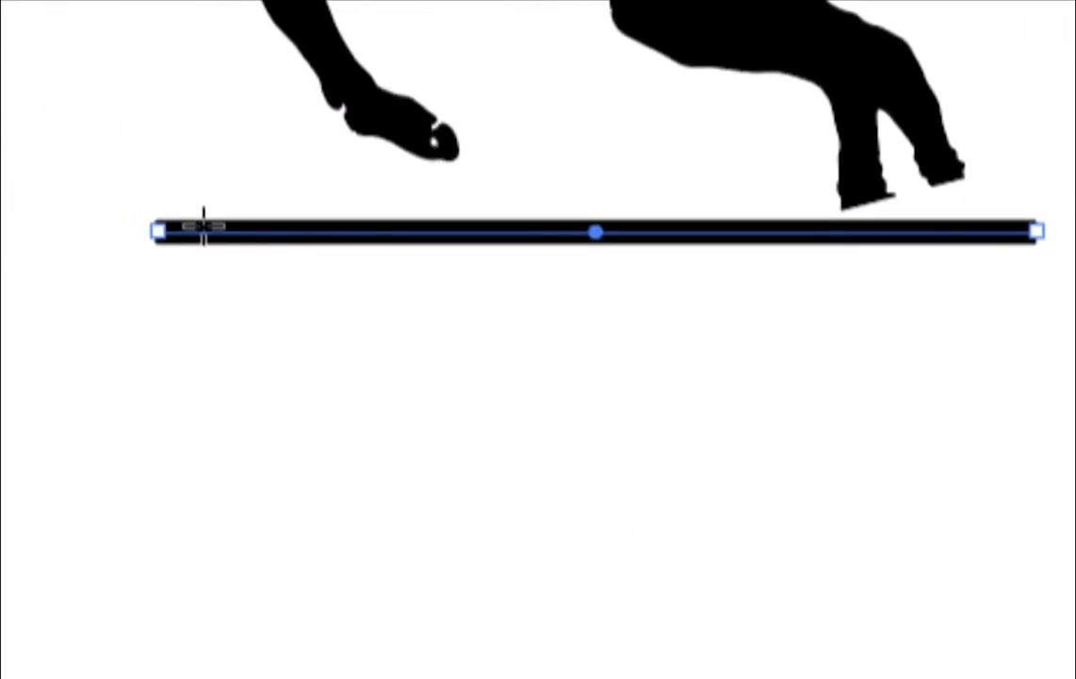
pyautogui.keyDown('ctrl'); pyautogui.click(259, 279); pyautogui.keyUp('ctrl')
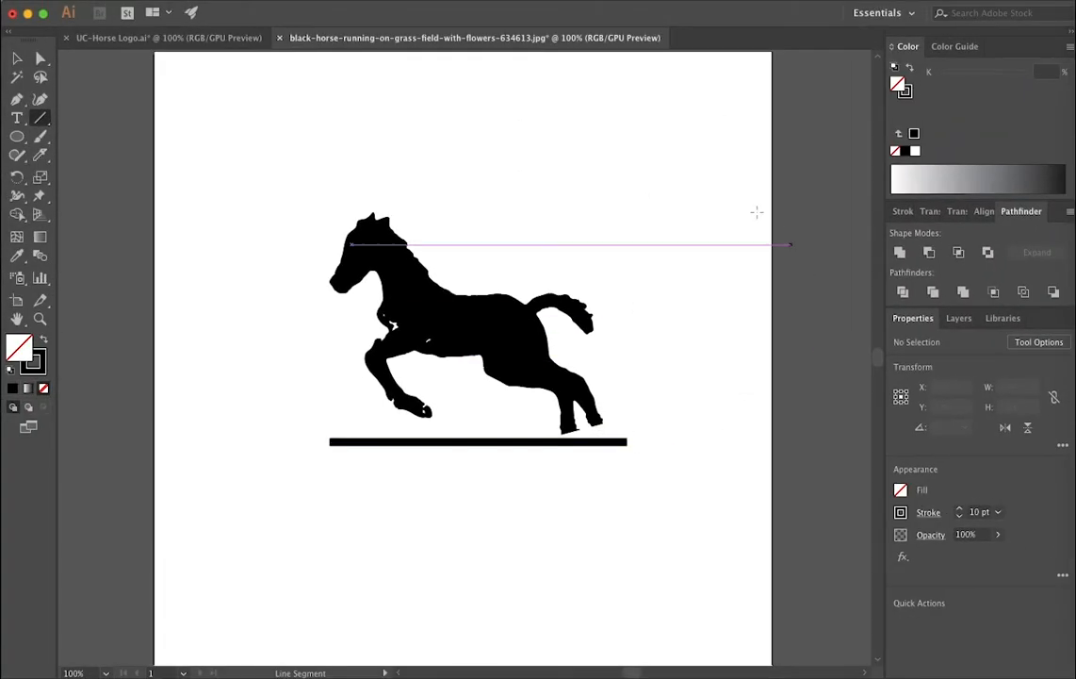
# Step: Open the full stroke options for the ground line
pyautogui.click(432, 2)
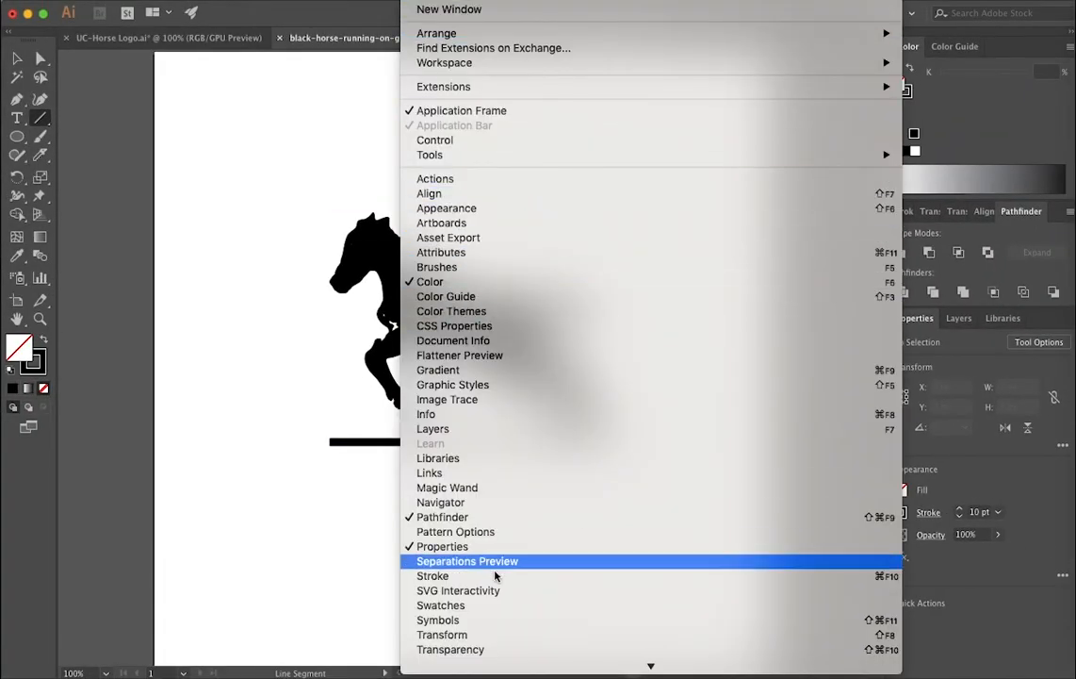
pyautogui.click(432, 576)
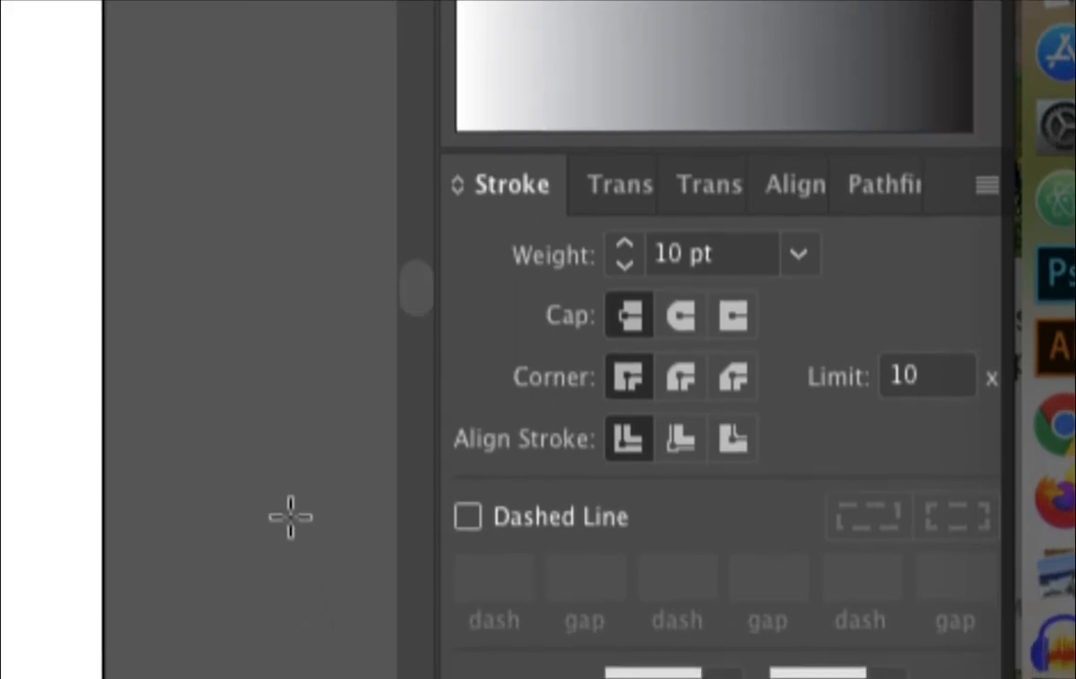
pyautogui.hscroll(-5, 260, 422)
pyautogui.scroll(5, 293, 323)
pyautogui.scroll(-2, 298, 302)
pyautogui.press('v')
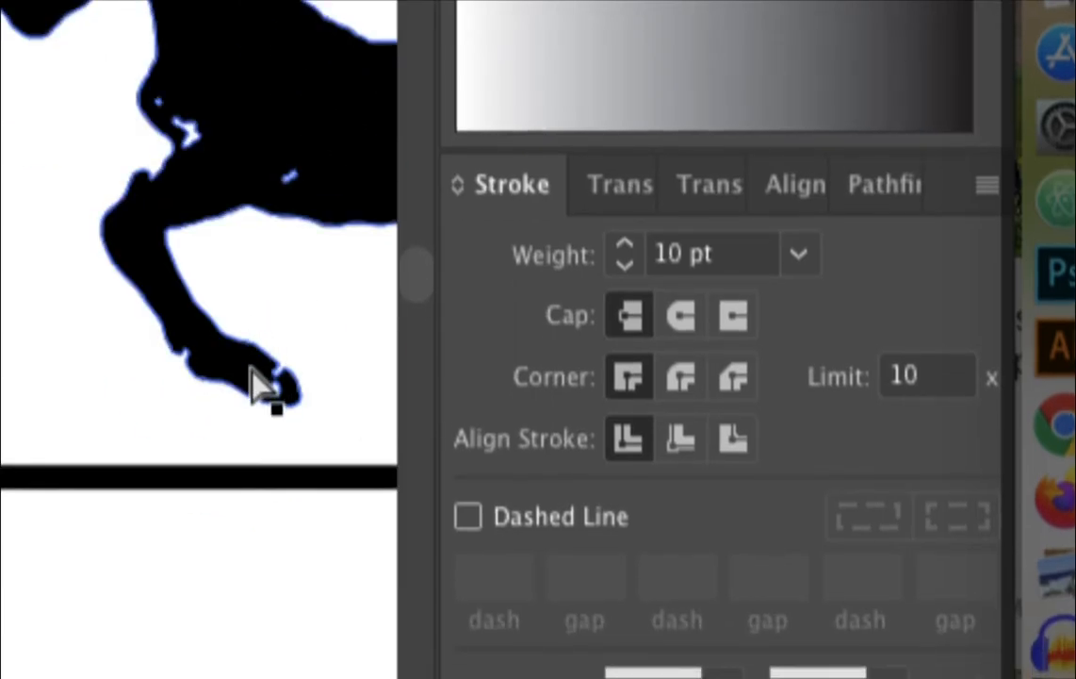
pyautogui.hscroll(10, 255, 374)
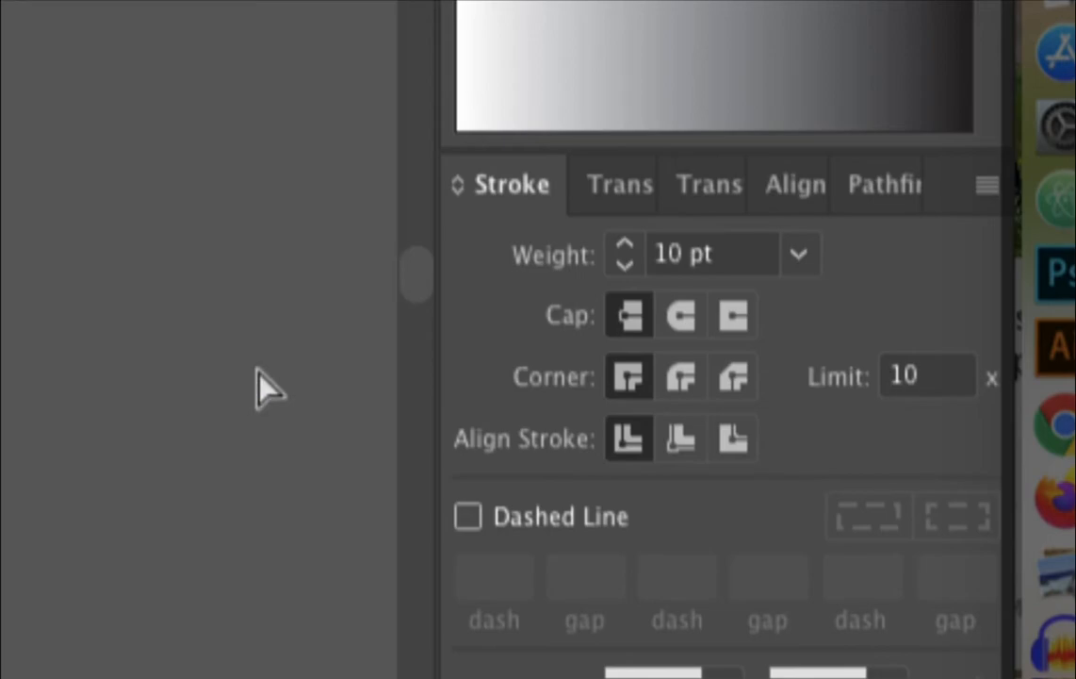
pyautogui.hscroll(-8, 257, 369)
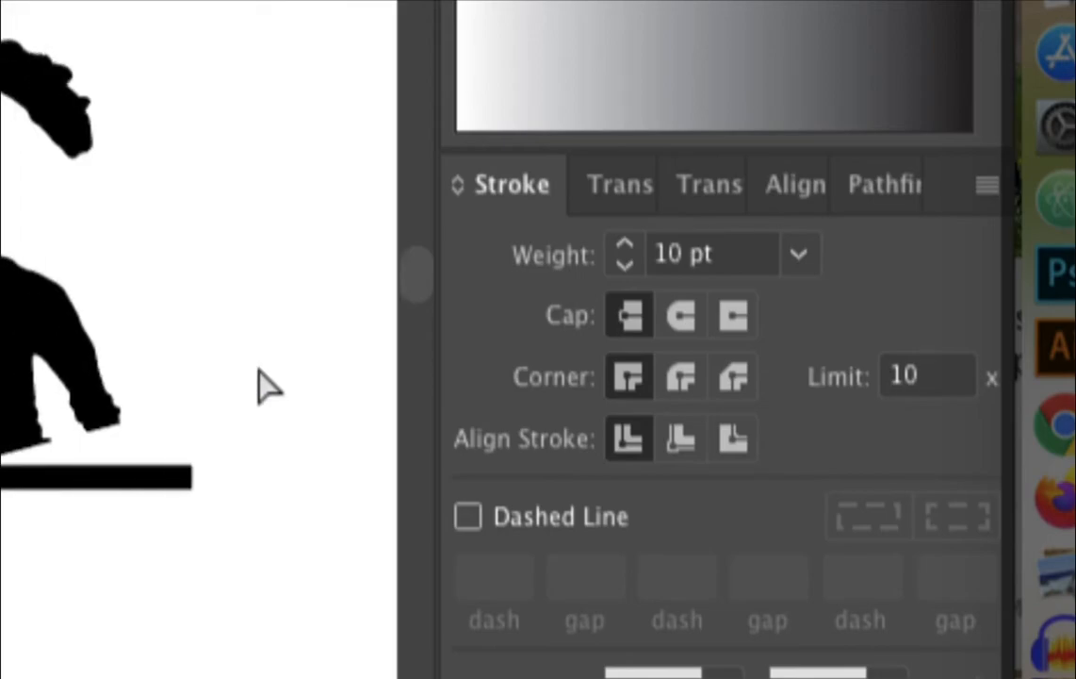
pyautogui.hscroll(-3, 264, 382)
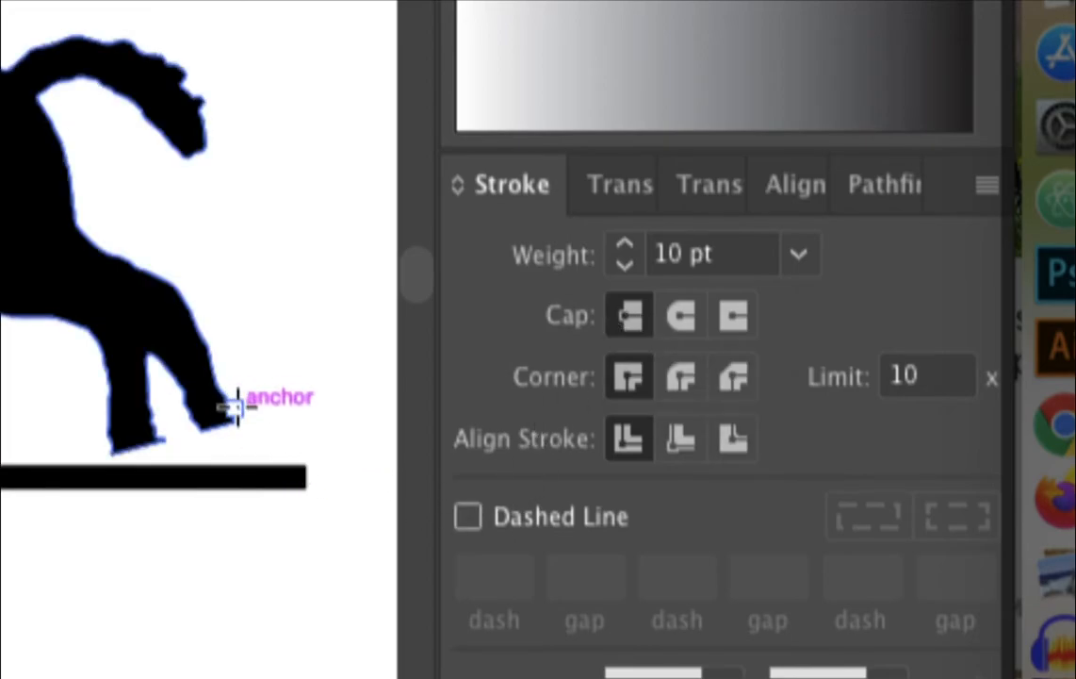
# Step: Compare the round and projecting caps on the ground line's ends and apply the round cap
pyautogui.click(684, 320)
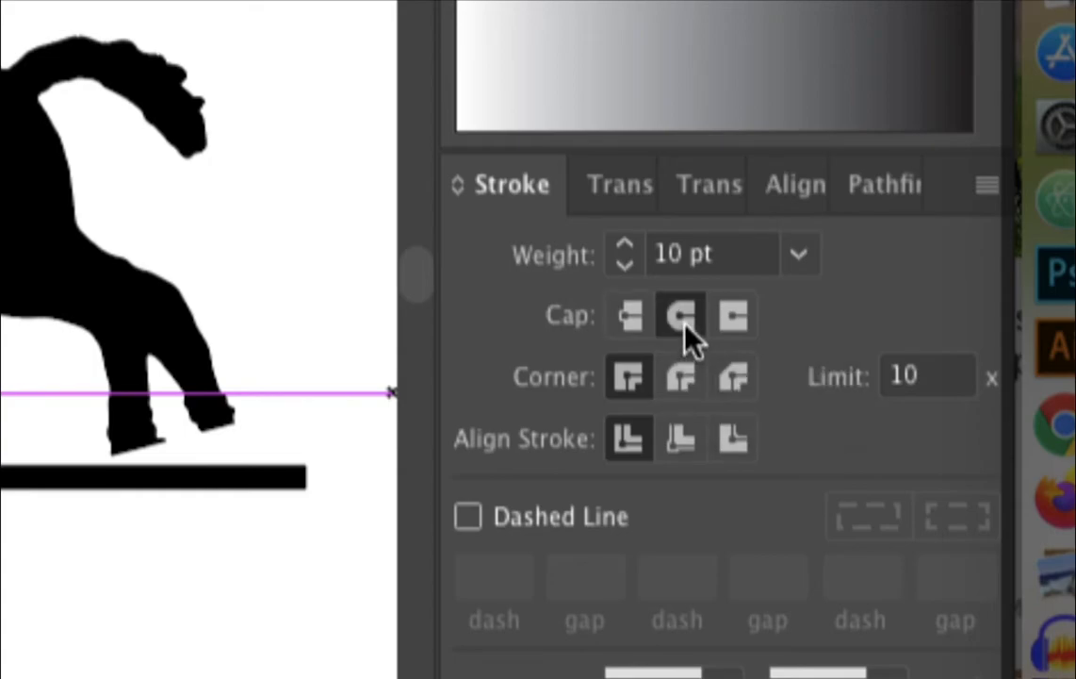
pyautogui.click(268, 478)
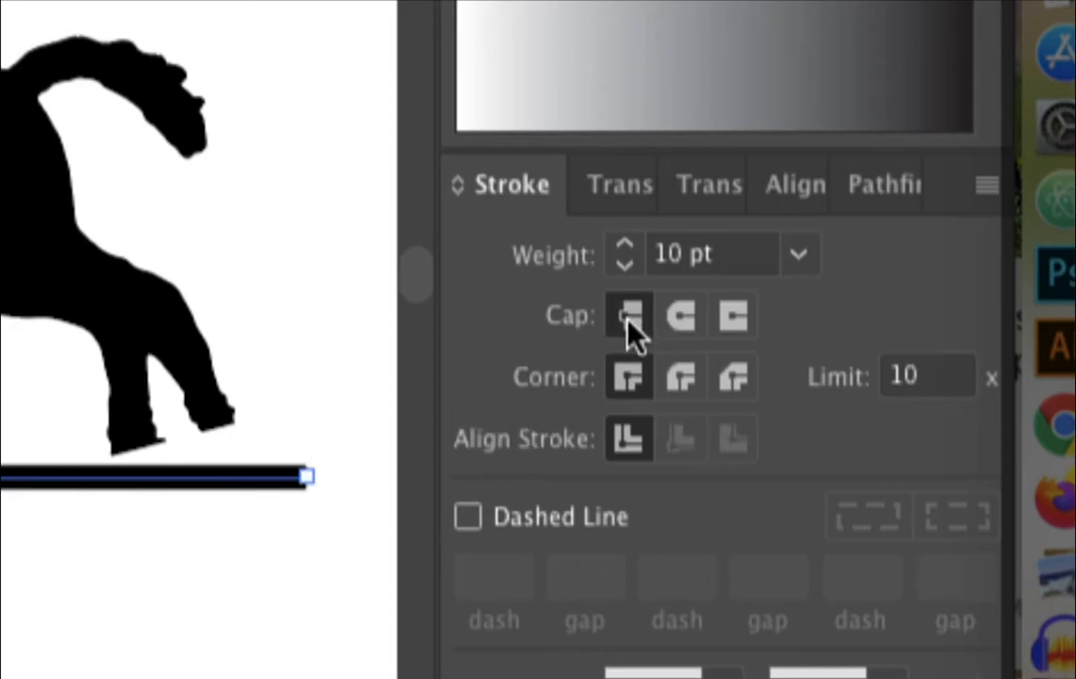
pyautogui.click(682, 316)
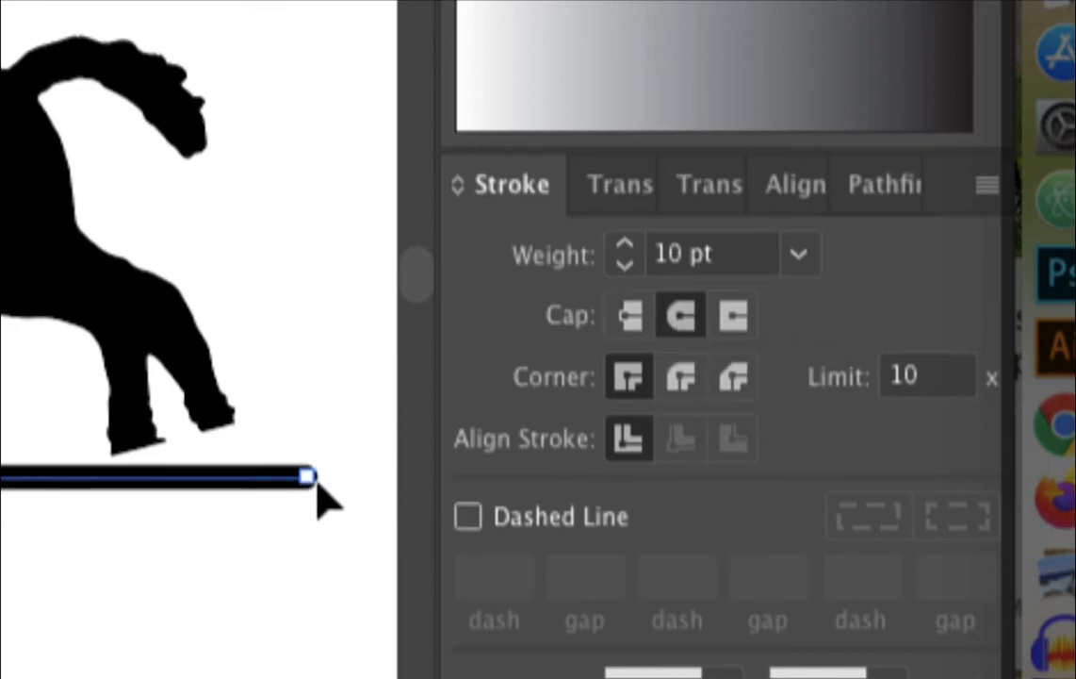
pyautogui.click(734, 320)
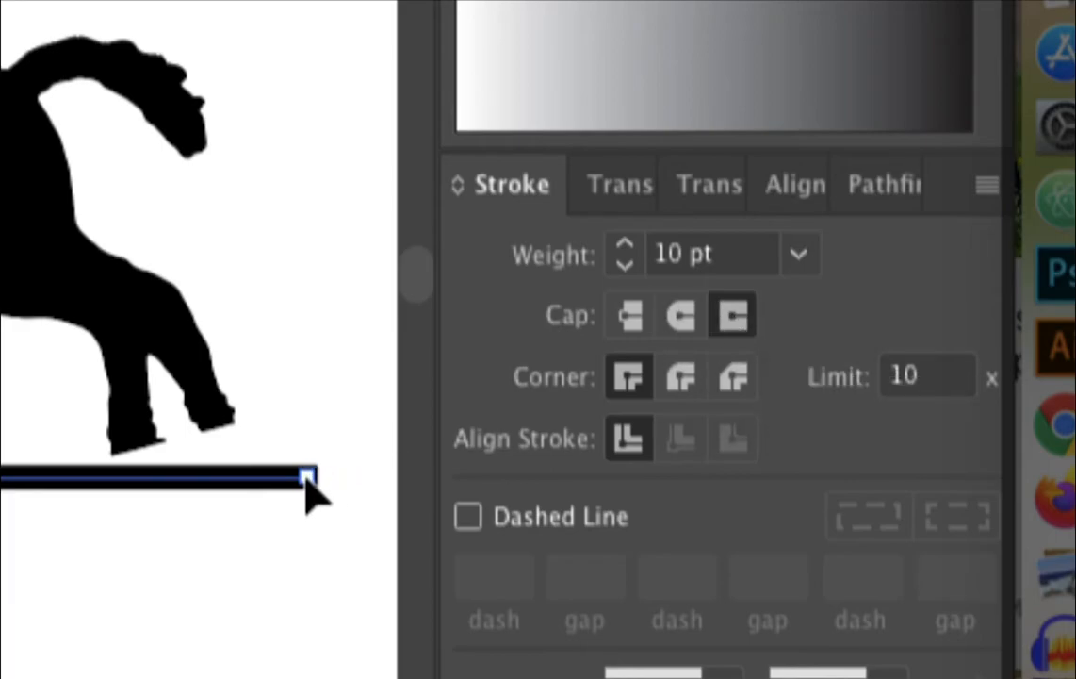
pyautogui.click(679, 321)
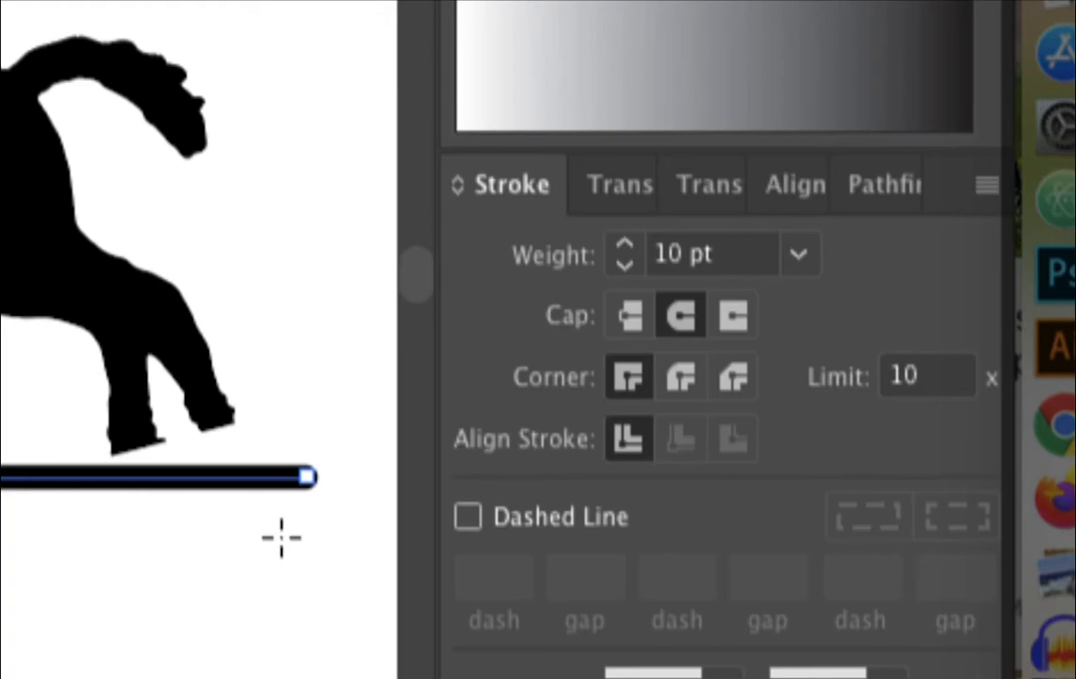
# Step: Paste a copy of the ground line and align it directly beneath the original line
pyautogui.press('a')
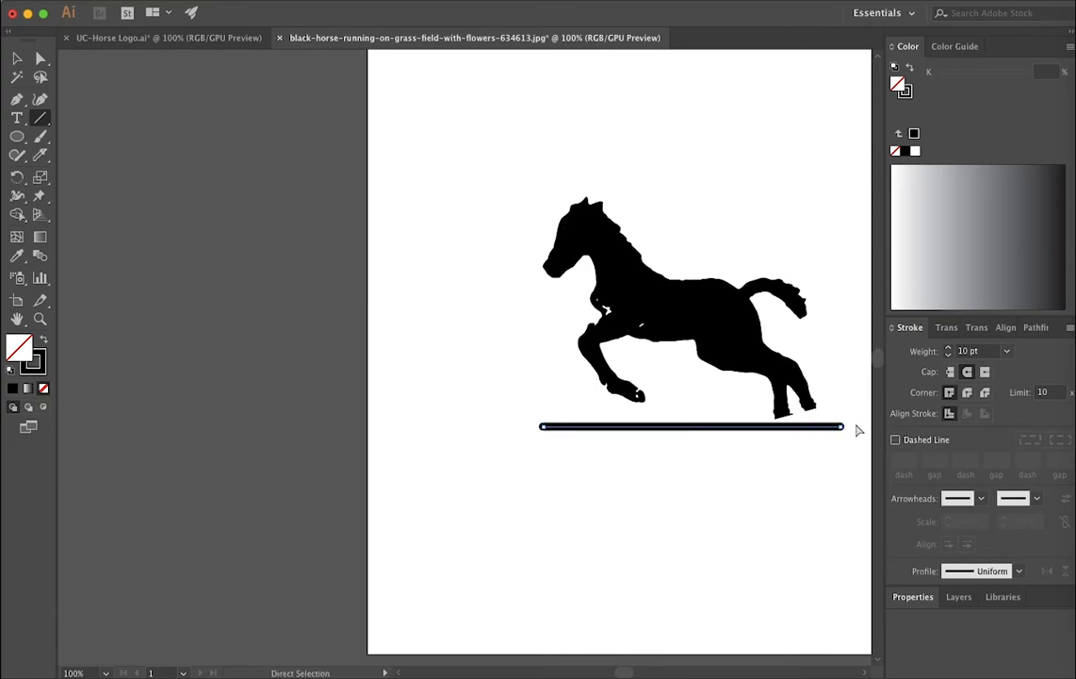
pyautogui.press('super+v')
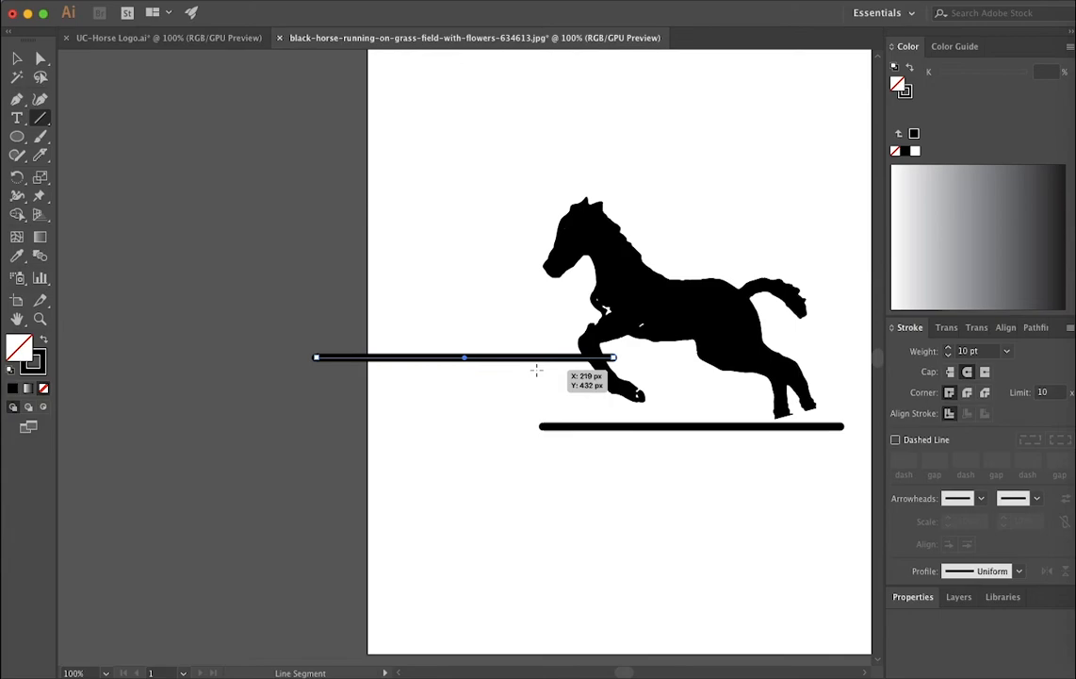
pyautogui.hotkey('shift', 'Right')
pyautogui.hotkey('shift', 'Right')
pyautogui.hotkey('shift', 'Down')
pyautogui.hotkey('shift', 'Down')
pyautogui.hotkey('shift', 'Down')
pyautogui.hotkey('shift', 'Down')
pyautogui.hotkey('shift', 'Down')
pyautogui.hotkey('shift', 'Down')
pyautogui.hotkey('shift', 'Down')
pyautogui.hotkey('shift', 'Down')
pyautogui.hotkey('shift', 'Down')
pyautogui.hotkey('shift', 'Down')
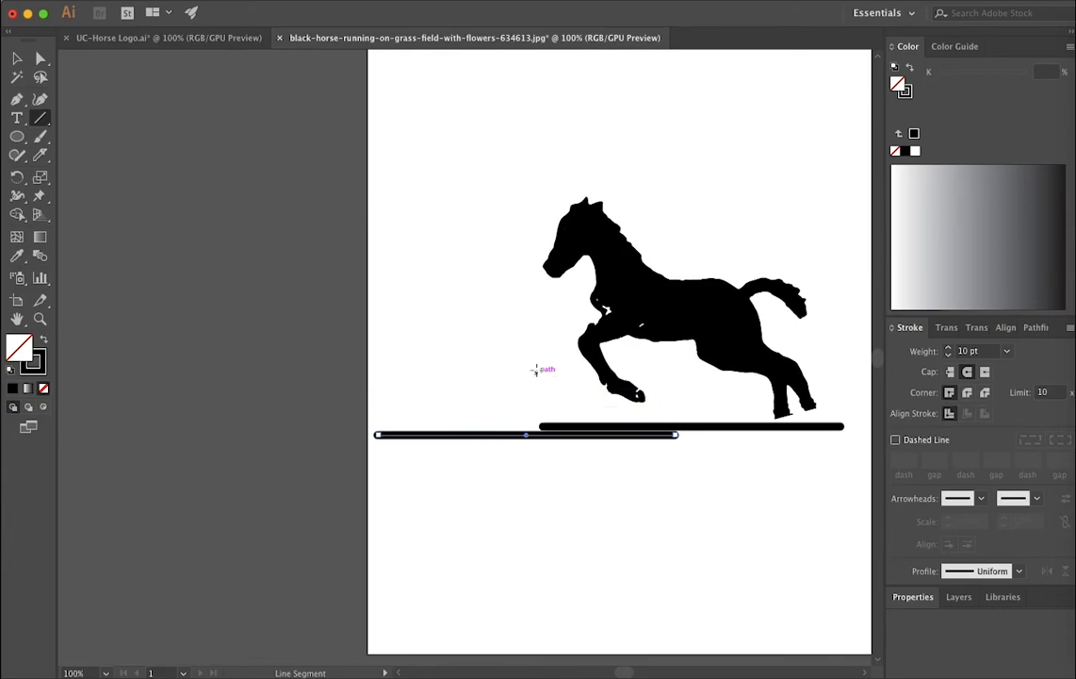
pyautogui.hotkey('shift', 'Right')
pyautogui.hotkey('shift', 'Right')
pyautogui.hotkey('shift', 'Right')
pyautogui.hotkey('shift', 'Right')
pyautogui.hotkey('shift', 'Right')
pyautogui.hotkey('shift', 'Right')
pyautogui.hotkey('shift', 'Right')
pyautogui.hotkey('shift', 'Right')
pyautogui.hotkey('shift', 'Right')
pyautogui.hotkey('shift', 'Right')
pyautogui.hotkey('shift', 'Right')
pyautogui.hotkey('shift', 'Right')
pyautogui.hotkey('shift', 'Right')
pyautogui.hotkey('shift', 'Right')
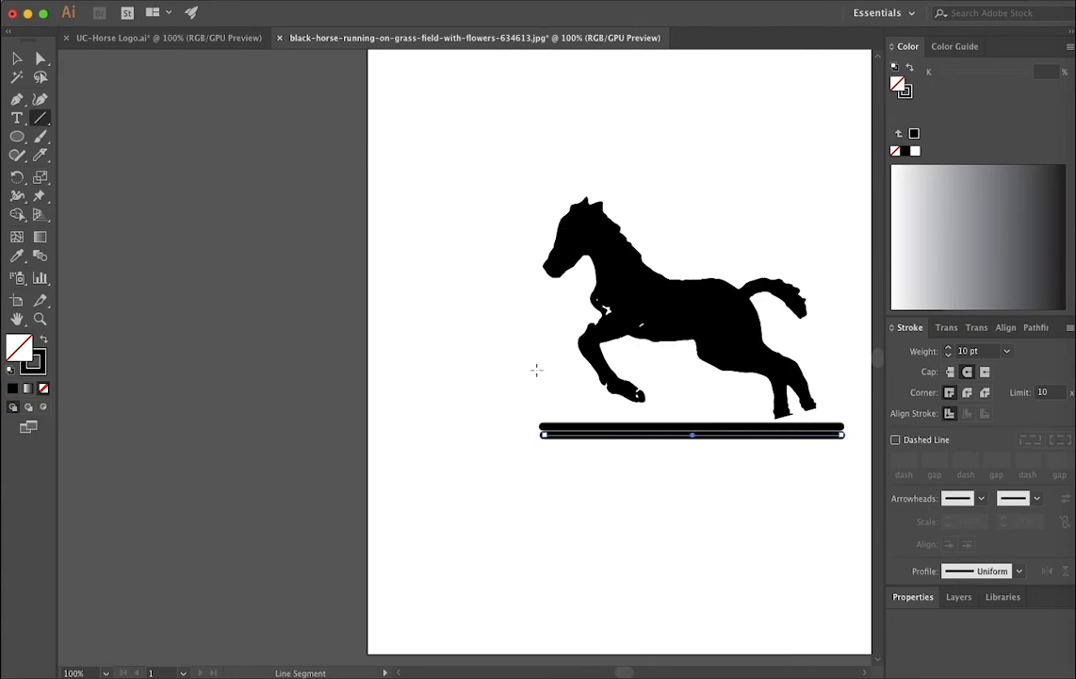
# Step: Move the copied lower line down to leave a gap for lettering between the two ground lines
pyautogui.press('Up')
pyautogui.press('Up')
pyautogui.press('Up')
pyautogui.press('Up')
pyautogui.press('Up')
pyautogui.press('Up')
pyautogui.press('Up')
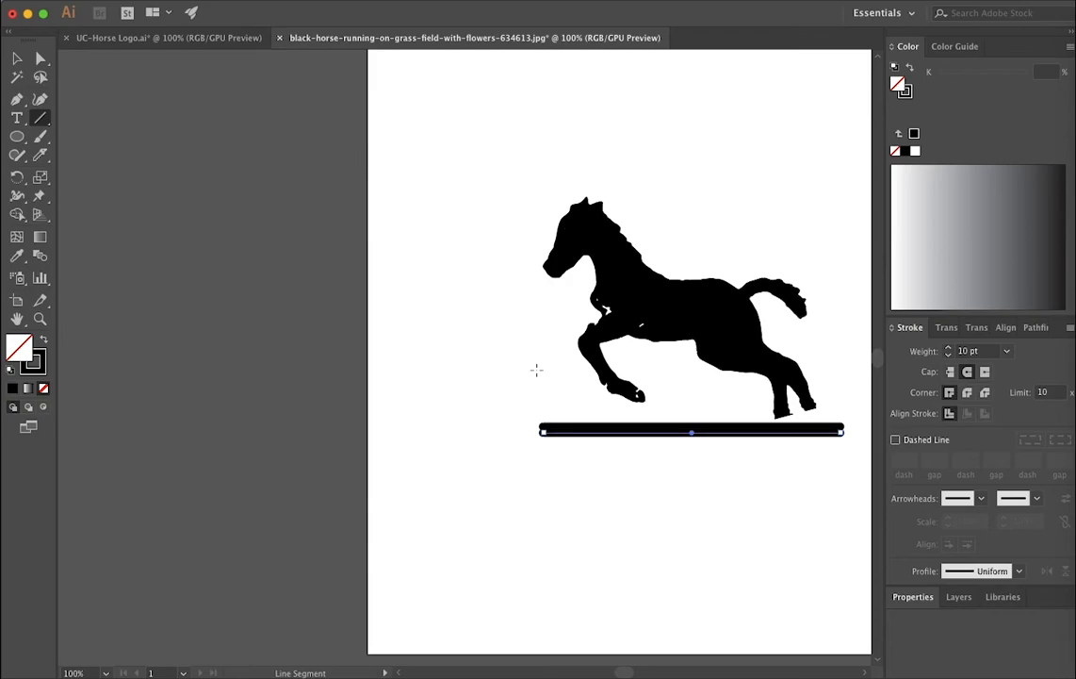
pyautogui.press('Up')
pyautogui.press('Up')
pyautogui.press('Up')
pyautogui.press('Down')
pyautogui.press('Down')
pyautogui.press('Down')
pyautogui.press('Down')
pyautogui.press('Down')
pyautogui.press('Down')
pyautogui.press('Down')
pyautogui.press('Down')
pyautogui.press('Down')
pyautogui.press('Down')
pyautogui.press('Down')
pyautogui.press('Down')
pyautogui.press('Down')
pyautogui.press('Down')
pyautogui.press('Down')
pyautogui.press('Down')
pyautogui.press('Down')
pyautogui.press('Down')
pyautogui.press('Down')
pyautogui.press('Down')
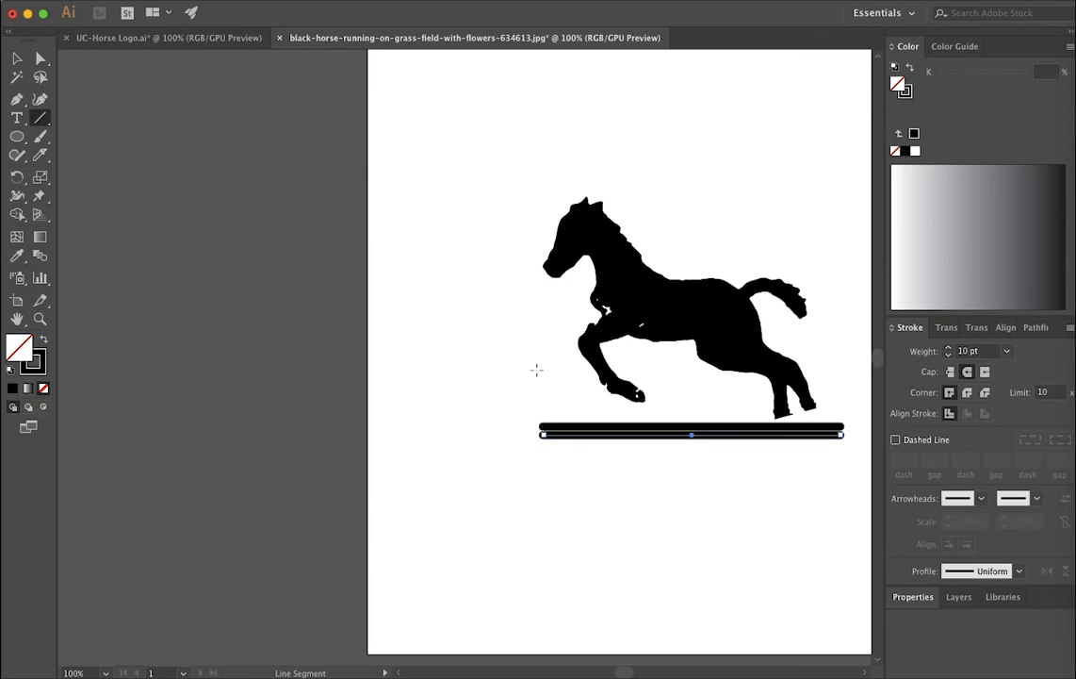
pyautogui.press('Down')
pyautogui.press('Down')
pyautogui.press('Down')
pyautogui.press('Down')
pyautogui.press('Down')
pyautogui.press('Down')
pyautogui.press('Down')
pyautogui.press('Down')
pyautogui.press('Down')
pyautogui.press('Down')
pyautogui.press('Down')
pyautogui.press('Down')
pyautogui.press('Down')
pyautogui.press('Down')
pyautogui.press('Down')
pyautogui.press('Down')
pyautogui.press('Down')
pyautogui.press('Down')
pyautogui.press('Down')
pyautogui.press('Down')
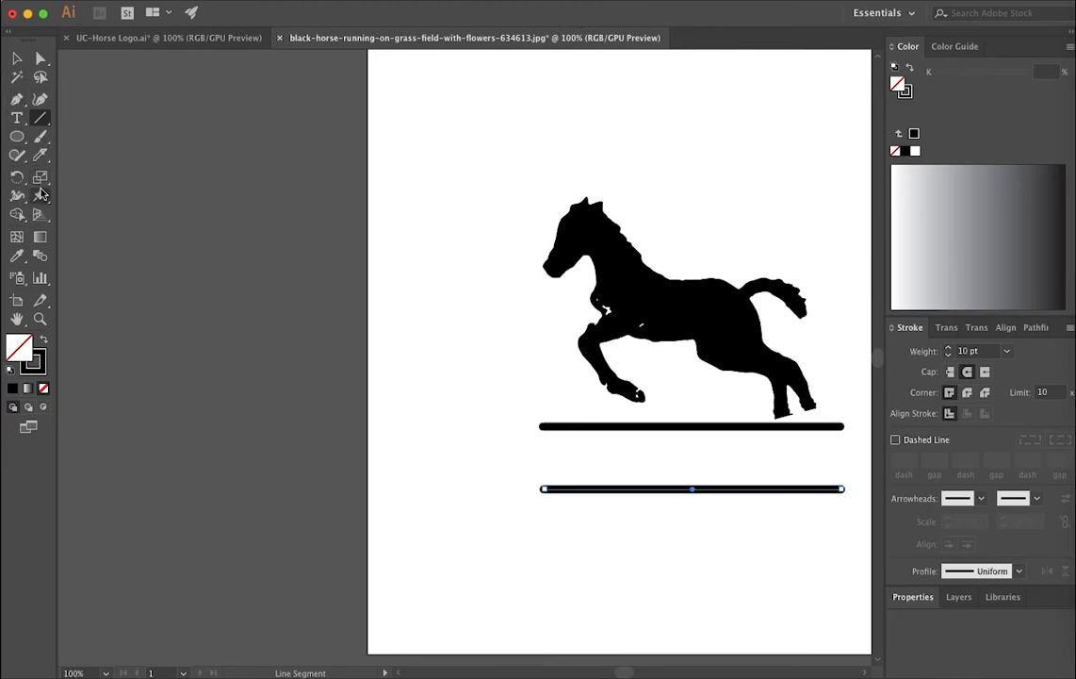
# Step: Add the text MILLER between the two lines, starting near their left ends
pyautogui.click(19, 118)
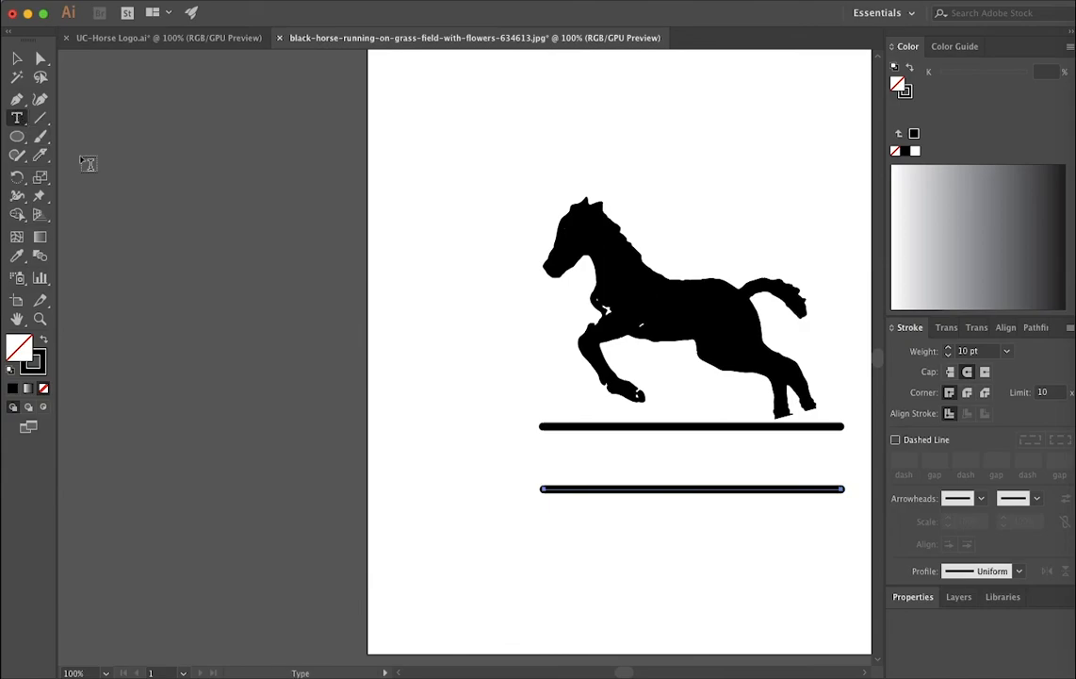
pyautogui.click(554, 460)
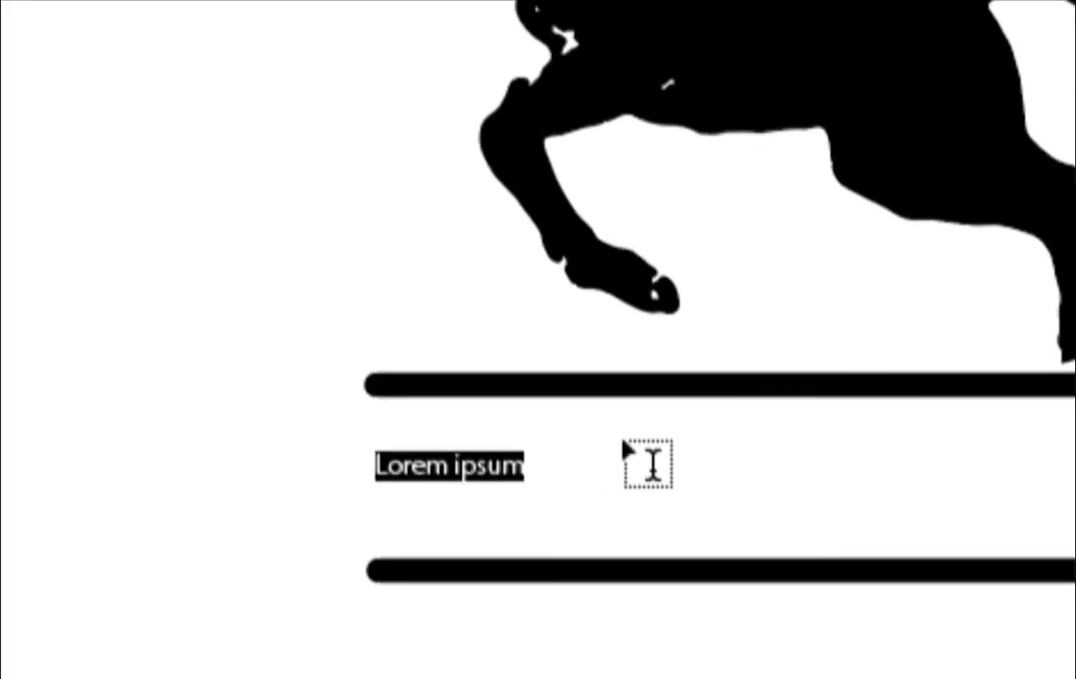
pyautogui.moveTo(498, 450); pyautogui.dragTo(444, 450)
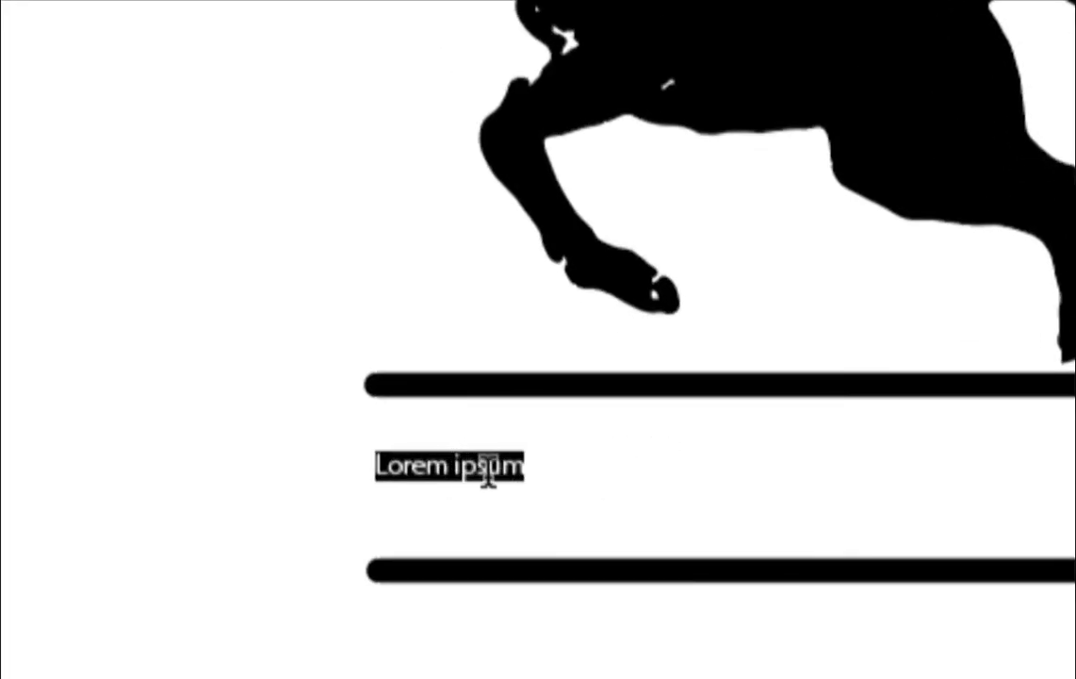
pyautogui.write('MILLER')
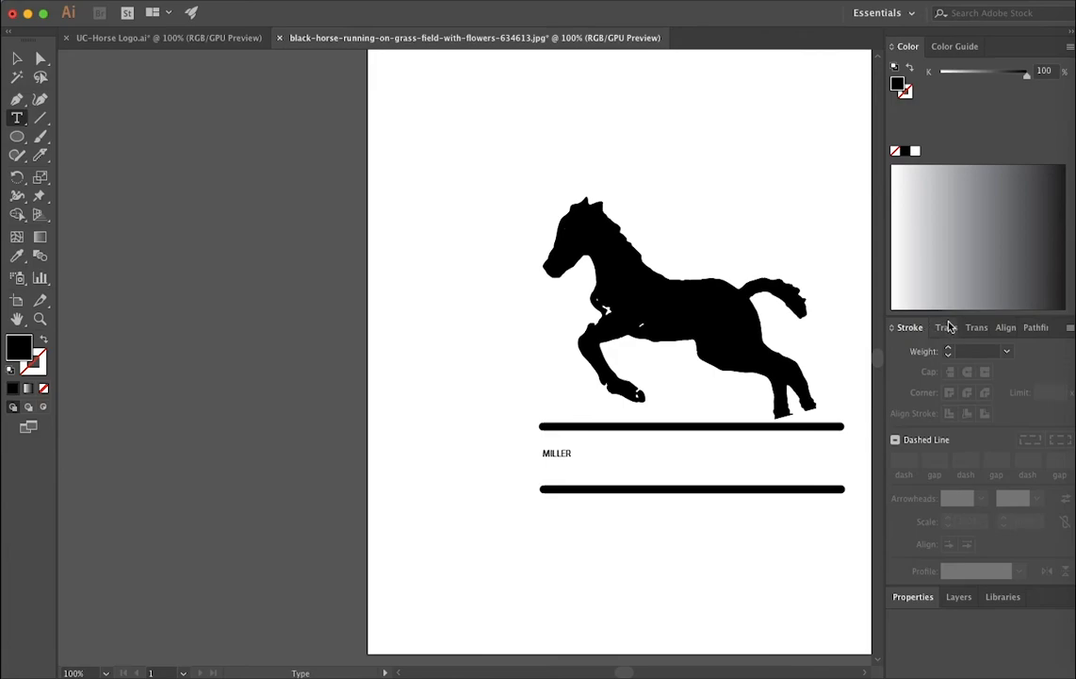
# Step: Try to enlarge the MILLER text to 29 pt
pyautogui.click(913, 596)
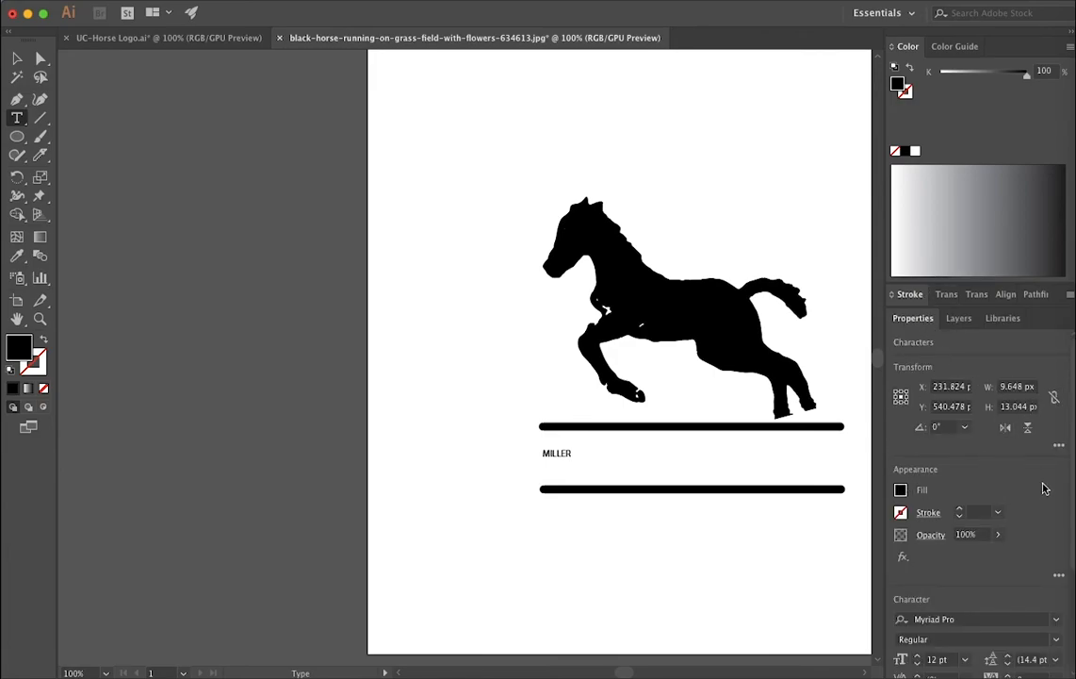
pyautogui.scroll(-5, 1044, 488)
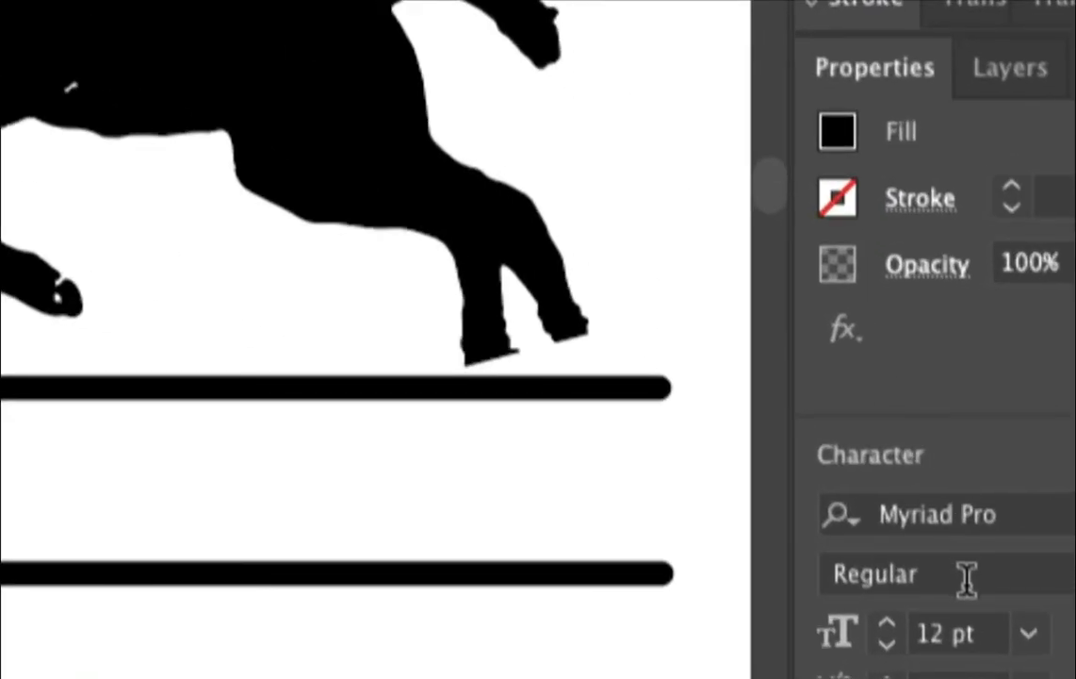
pyautogui.click(886, 623)
pyautogui.click(886, 623)
pyautogui.click(886, 623)
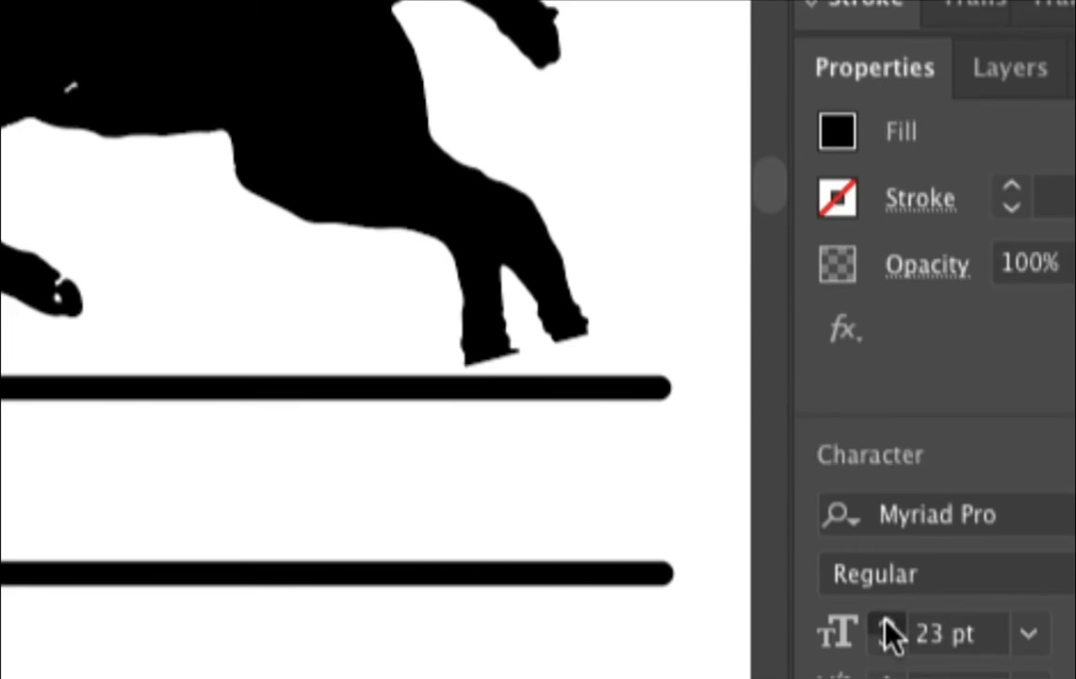
pyautogui.click(886, 622)
pyautogui.click(886, 622)
pyautogui.click(886, 622)
pyautogui.click(886, 622)
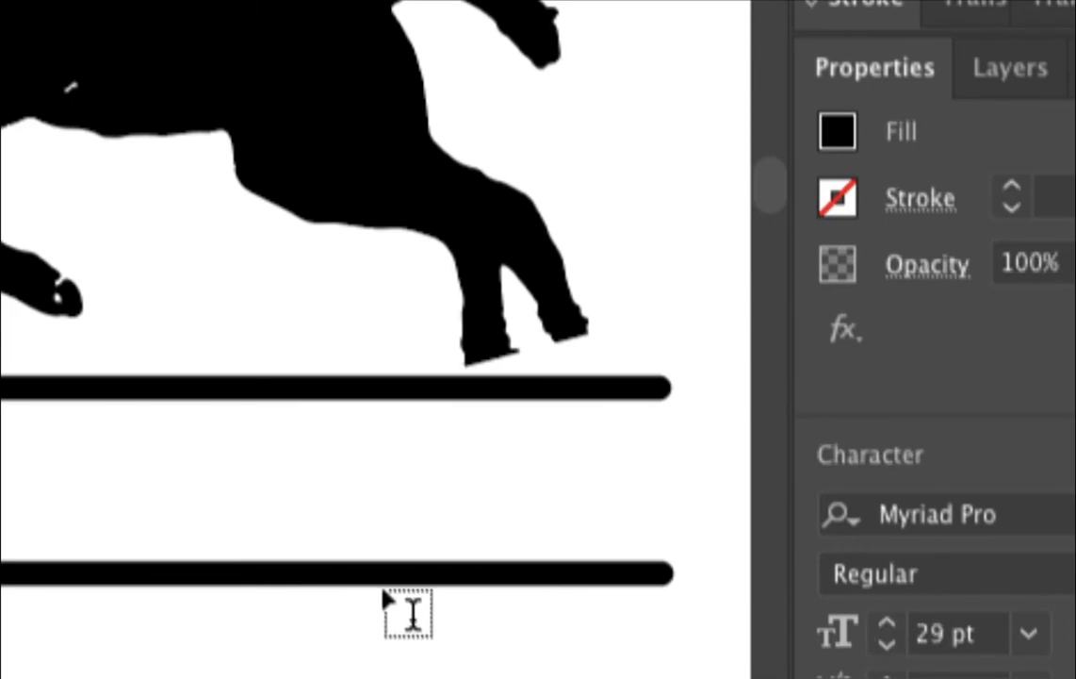
pyautogui.hscroll(-5, 377, 599)
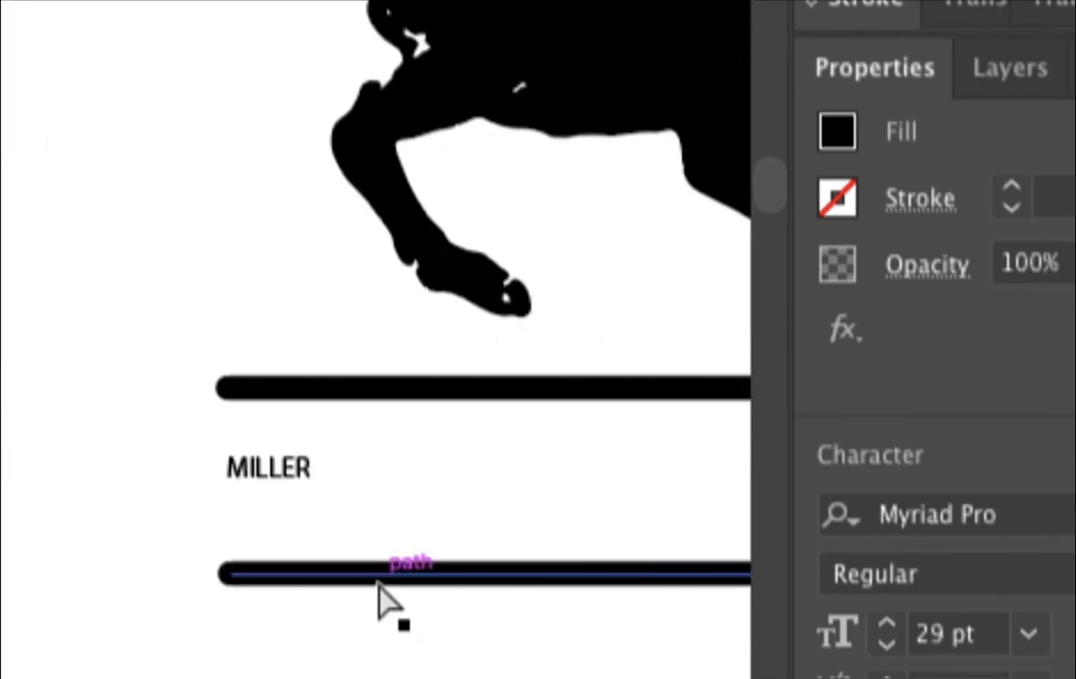
# Step: Select the whole MILLER text and set its font size to 69 pt
pyautogui.hscroll(2, 377, 598)
pyautogui.click(210, 447)
pyautogui.moveTo(181, 460); pyautogui.dragTo(262, 466)
pyautogui.moveTo(886, 633); pyautogui.dragTo(886, 631)
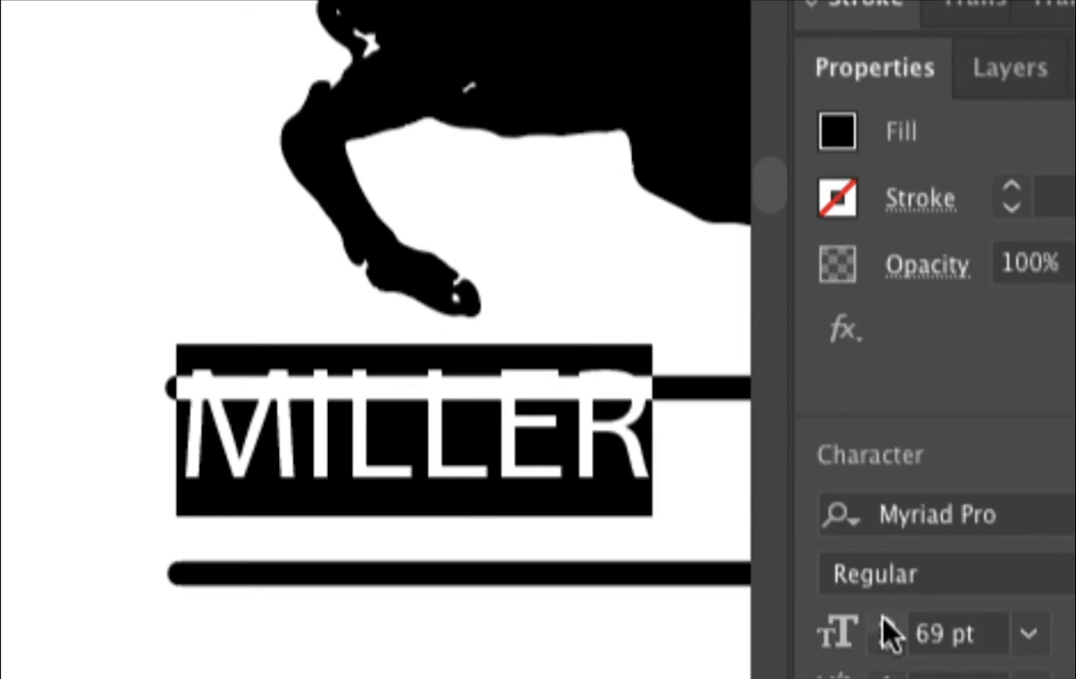
# Step: Delete the stray empty text object placed just below the MILLER text
pyautogui.click(569, 536)
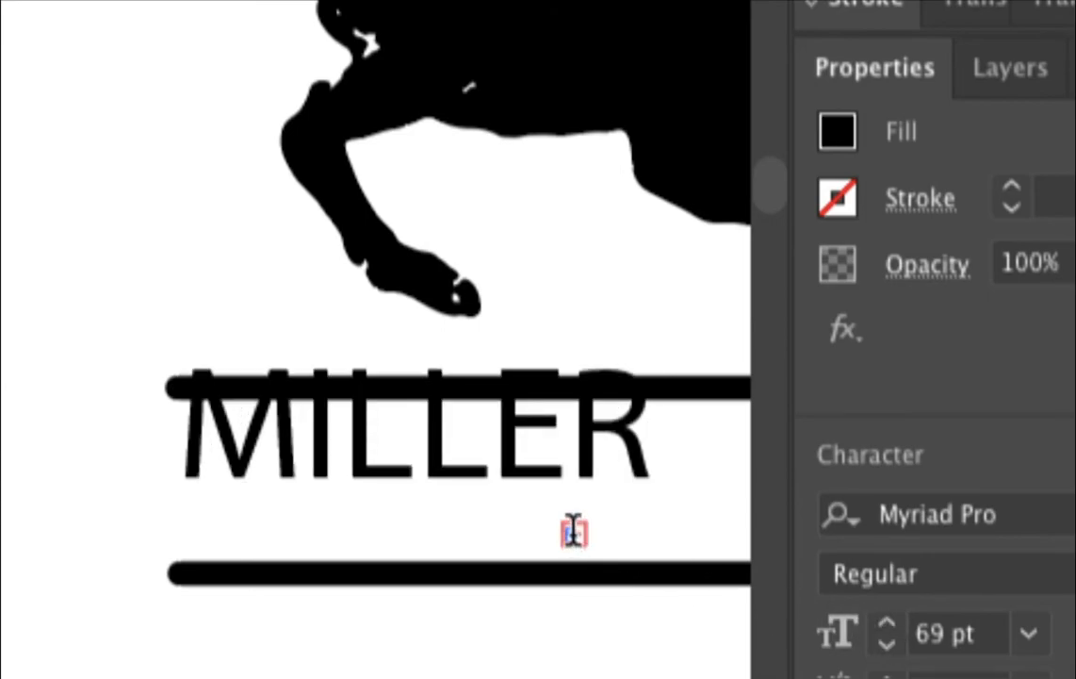
pyautogui.click(615, 547)
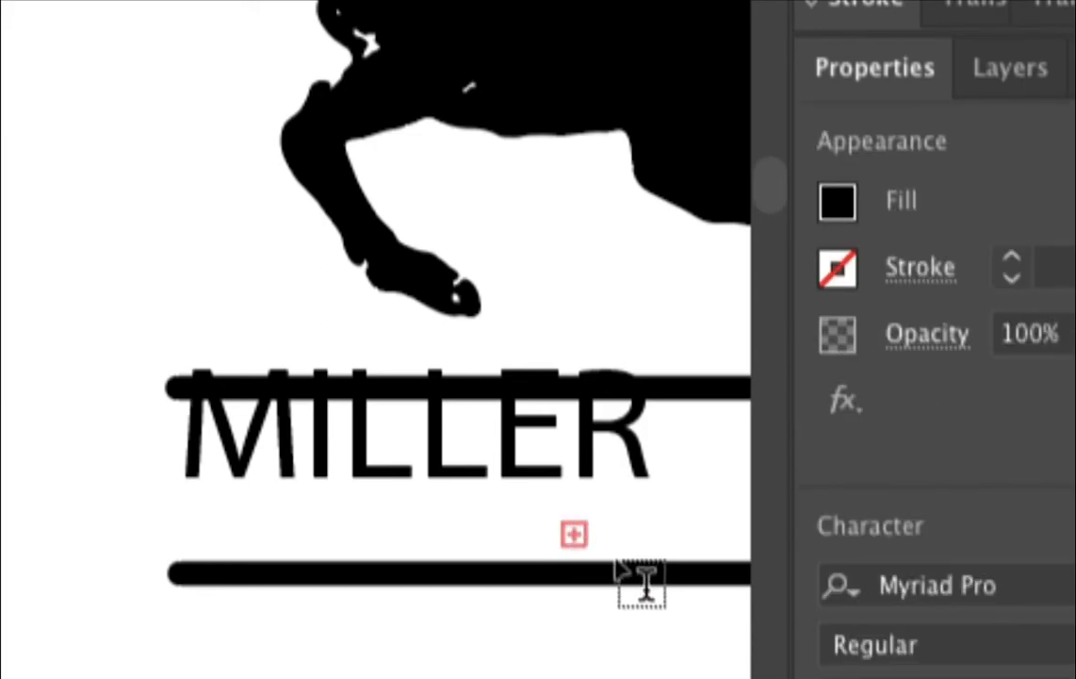
pyautogui.press('v')
pyautogui.click(575, 534)
pyautogui.press('Delete')
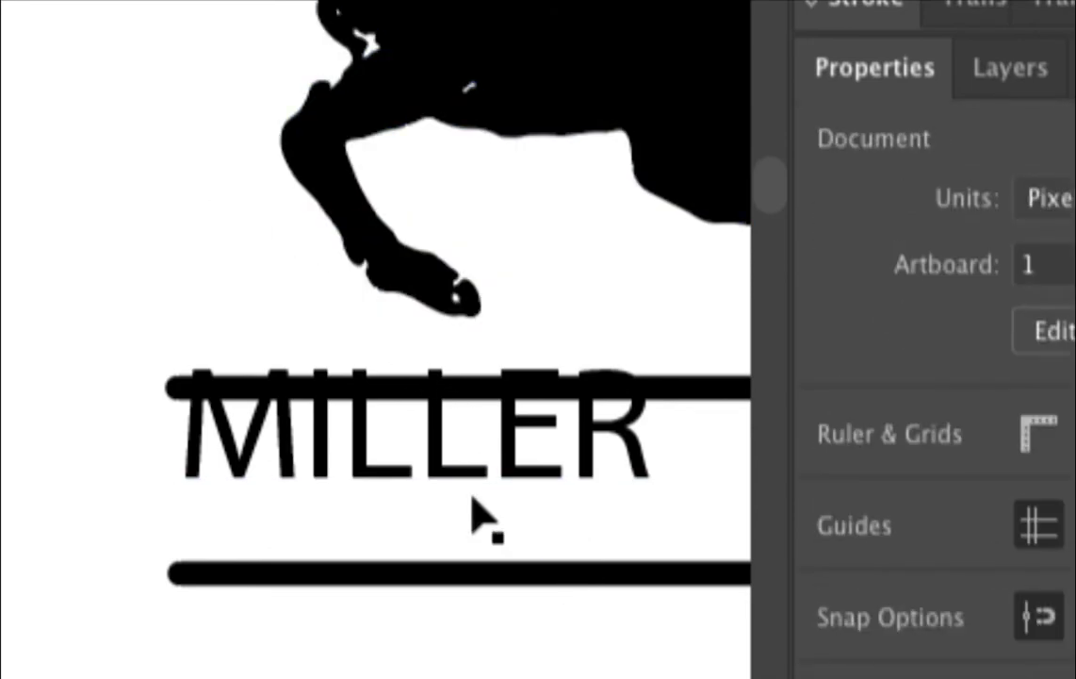
# Step: Move the MILLER text straight down so its letters sit between the two ground lines
pyautogui.doubleClick(337, 443)
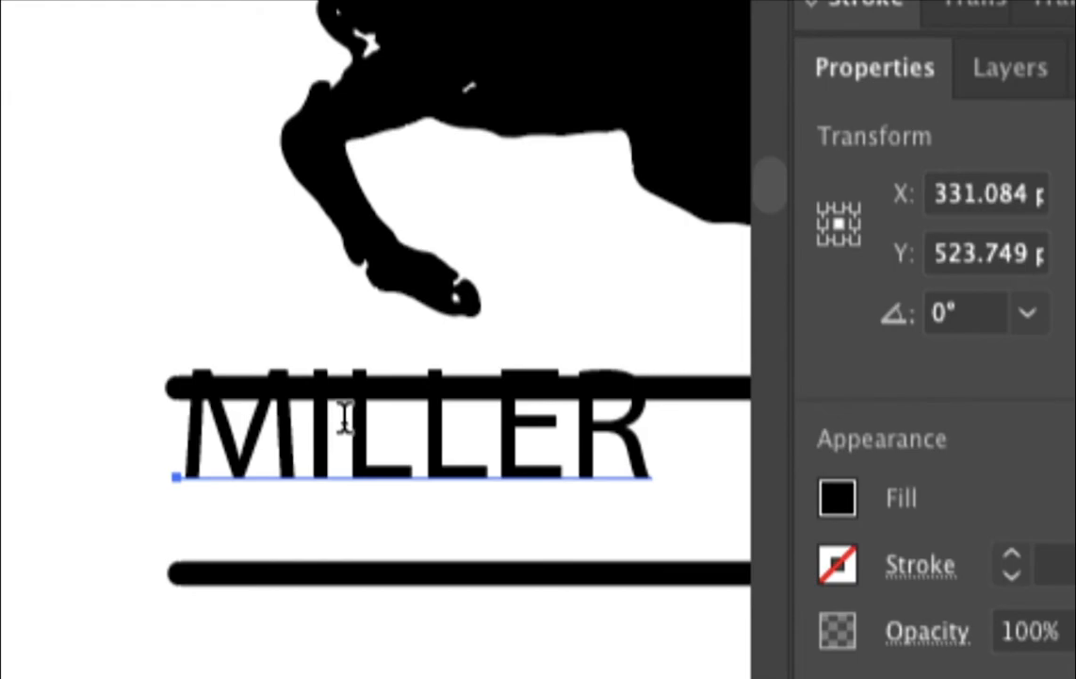
pyautogui.press('Escape')
pyautogui.moveTo(350, 443); pyautogui.dragTo(350, 499)
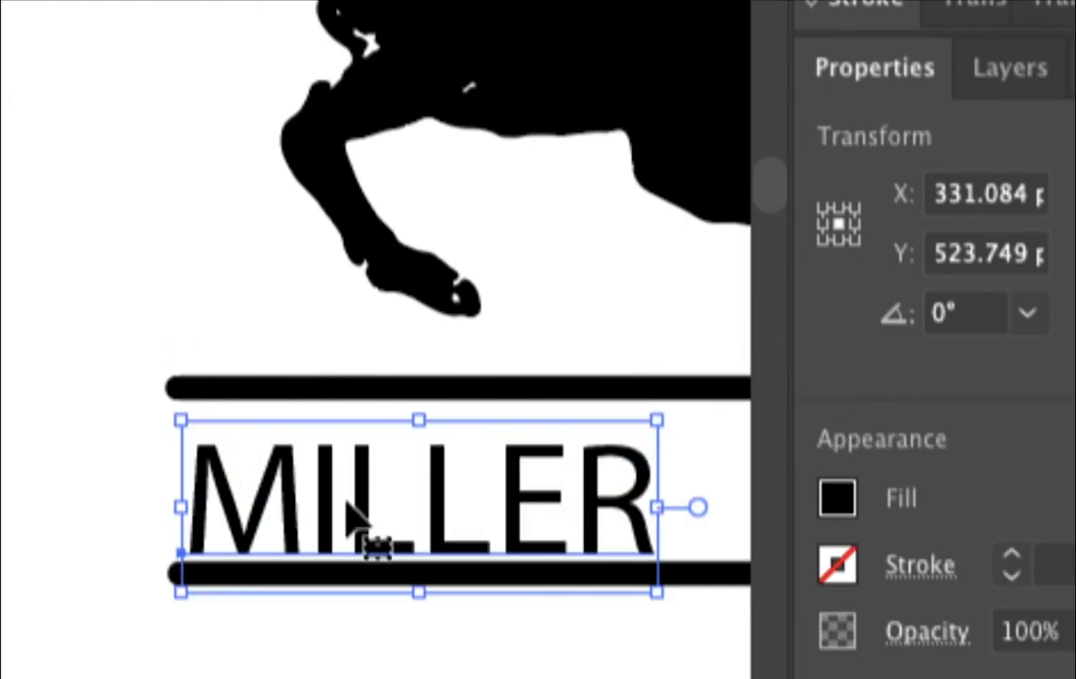
# Step: Select all the MILLER lettering and try enlarging it up to 93 pt
pyautogui.doubleClick(280, 464)
pyautogui.moveTo(207, 476); pyautogui.dragTo(620, 469)
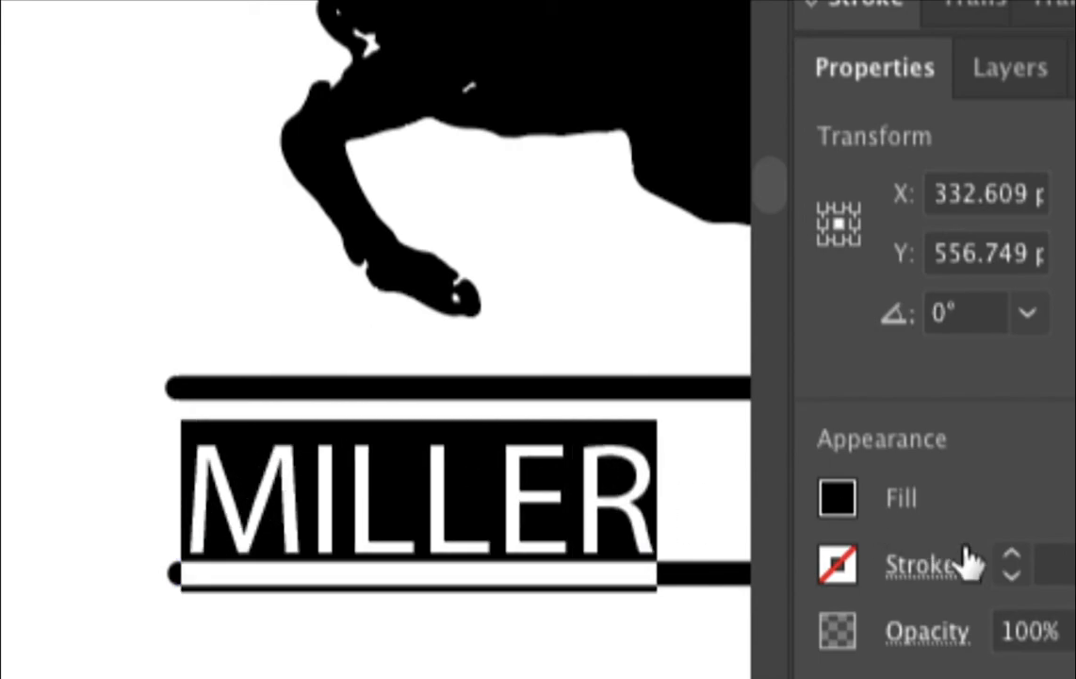
pyautogui.scroll(-5, 889, 445)
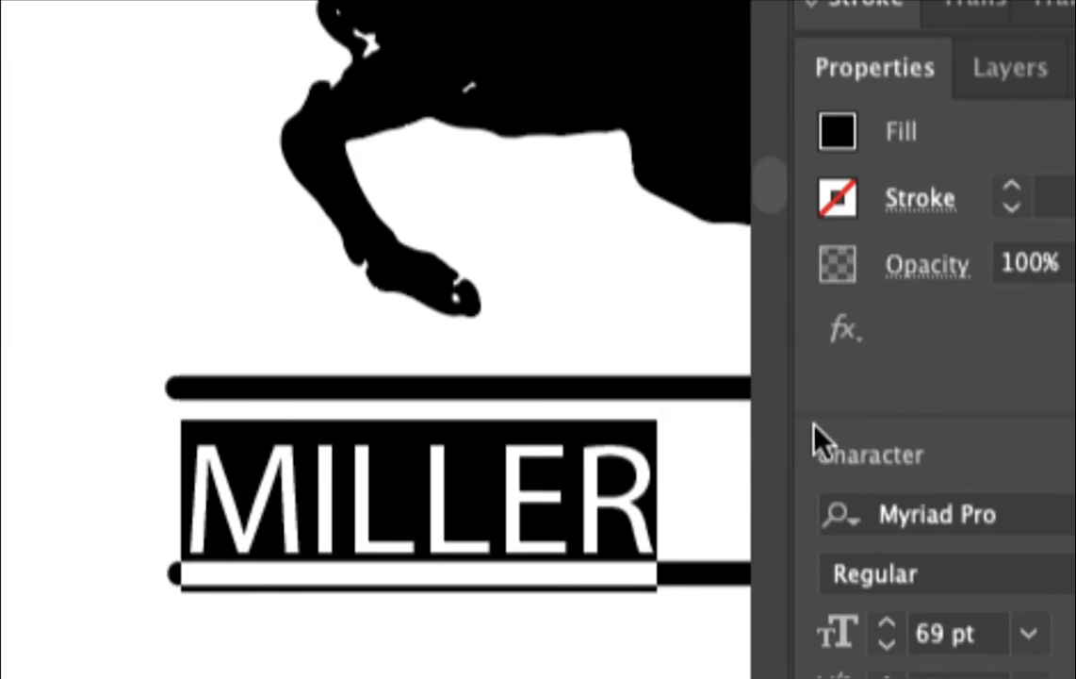
pyautogui.click(886, 623)
pyautogui.click(886, 623)
pyautogui.click(886, 623)
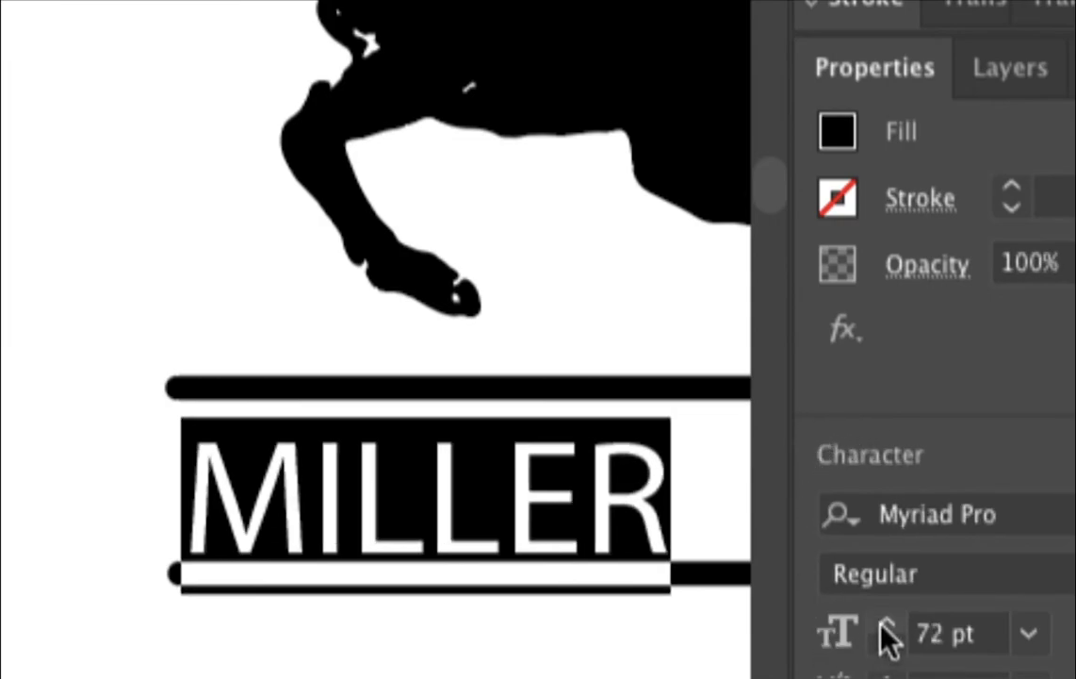
pyautogui.click(886, 623)
pyautogui.click(886, 623)
pyautogui.click(886, 623)
pyautogui.click(886, 623)
pyautogui.click(886, 623)
pyautogui.click(886, 623)
pyautogui.click(886, 623)
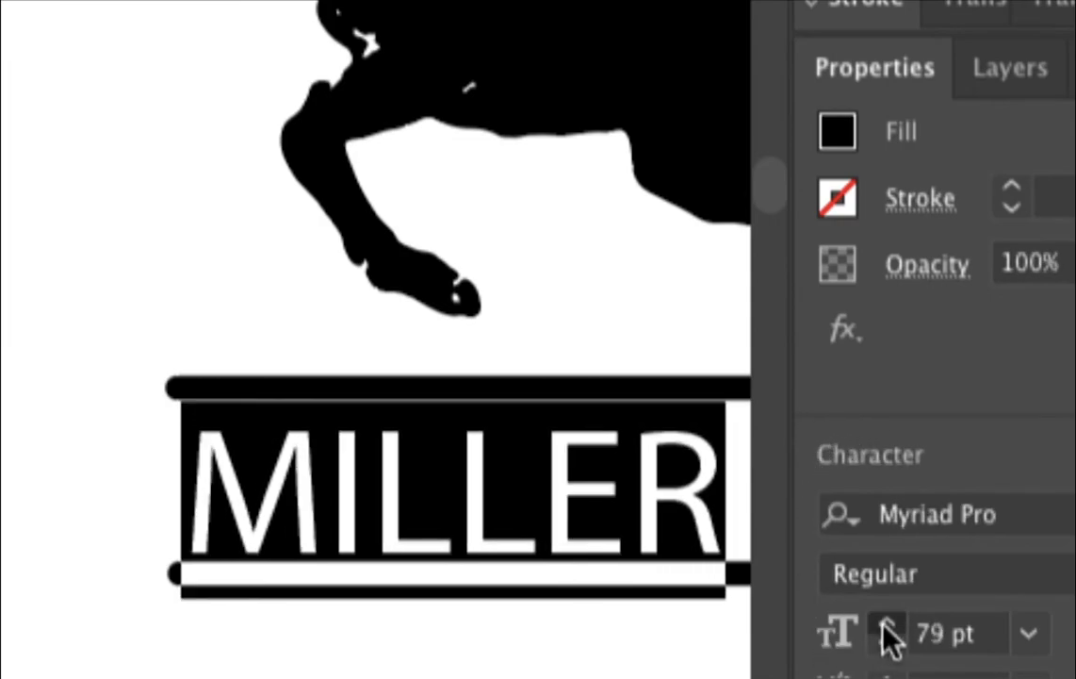
pyautogui.click(886, 623)
pyautogui.click(886, 623)
pyautogui.click(886, 623)
pyautogui.click(887, 629)
pyautogui.click(887, 628)
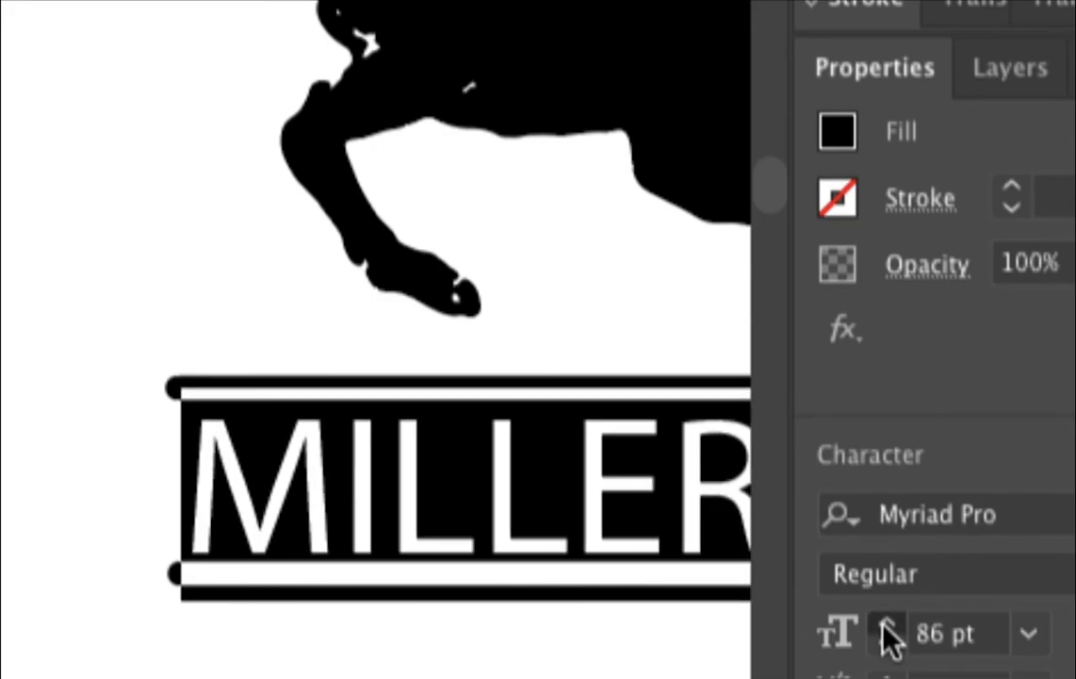
pyautogui.click(887, 629)
pyautogui.click(887, 629)
pyautogui.click(887, 629)
pyautogui.click(887, 628)
pyautogui.click(886, 628)
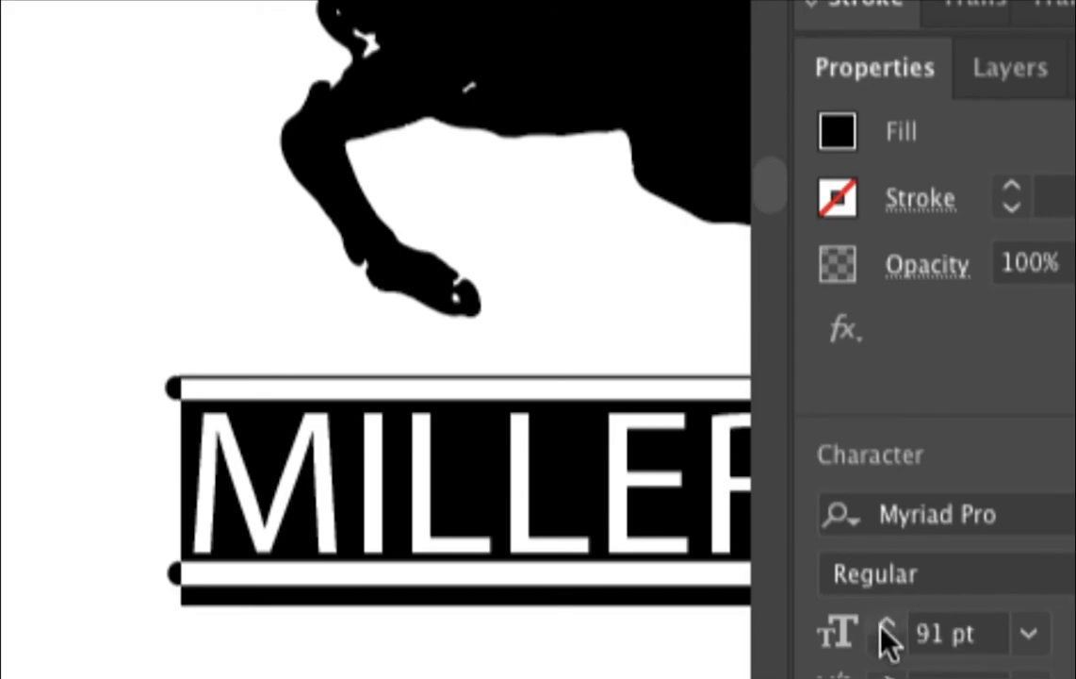
pyautogui.click(892, 625)
pyautogui.click(892, 625)
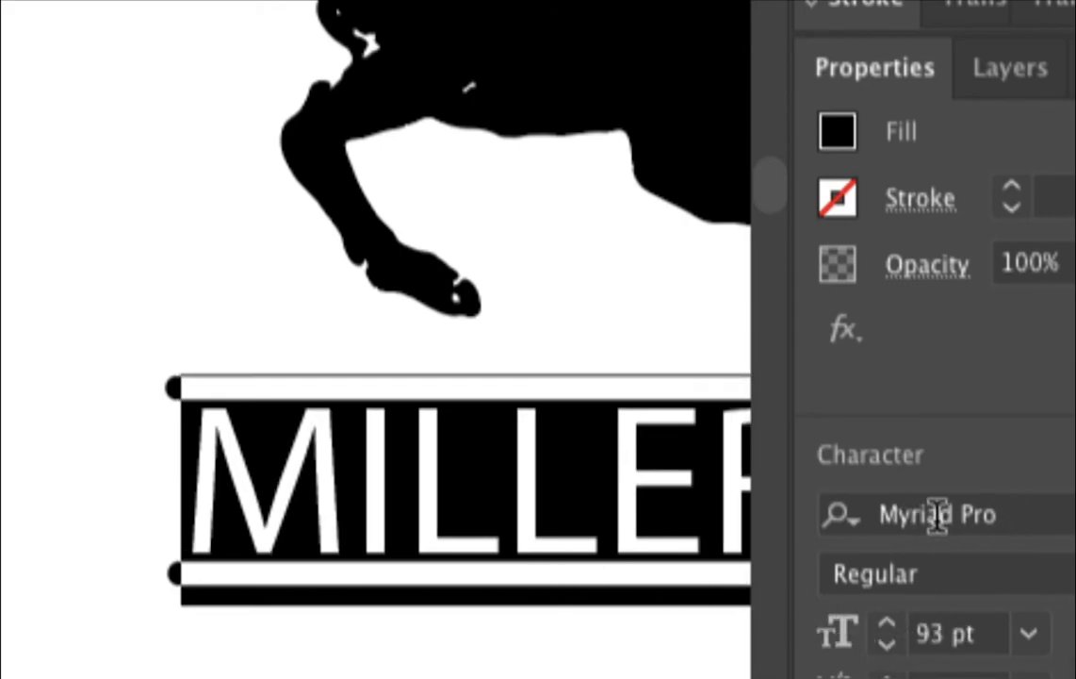
# Step: Set the font size of the MILLER text to 72 pt
pyautogui.click(887, 642)
pyautogui.moveTo(945, 634); pyautogui.dragTo(931, 634)
pyautogui.click(1030, 634)
pyautogui.click(1068, 594)
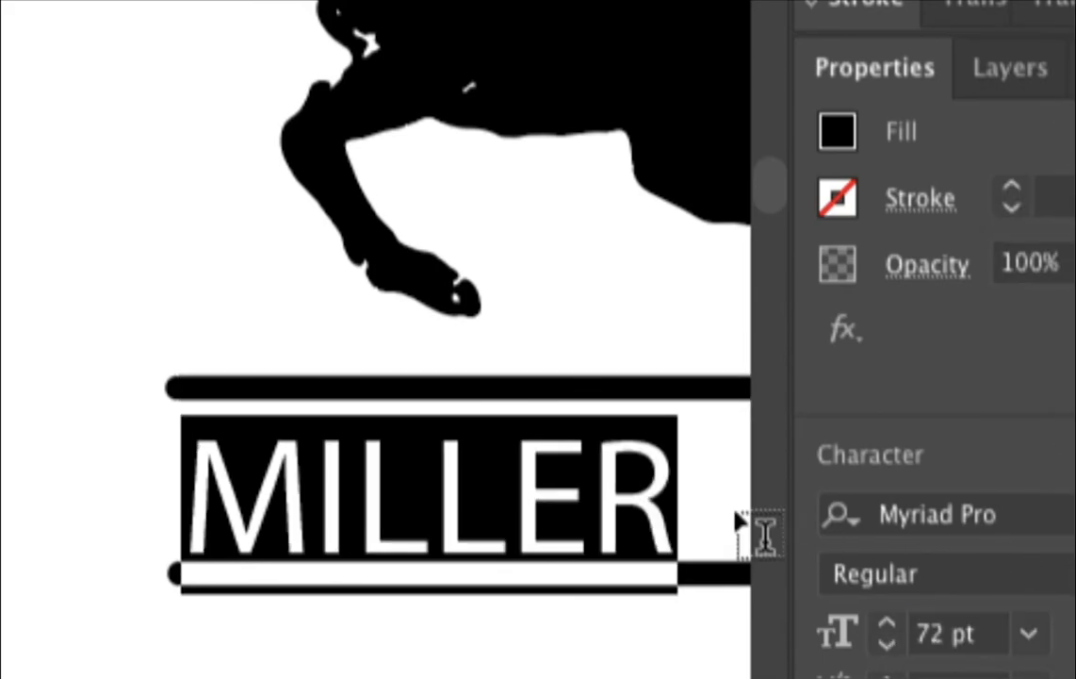
# Step: Browse the font list with live previews on the MILLER lettering and apply Papyrus
pyautogui.click(932, 513)
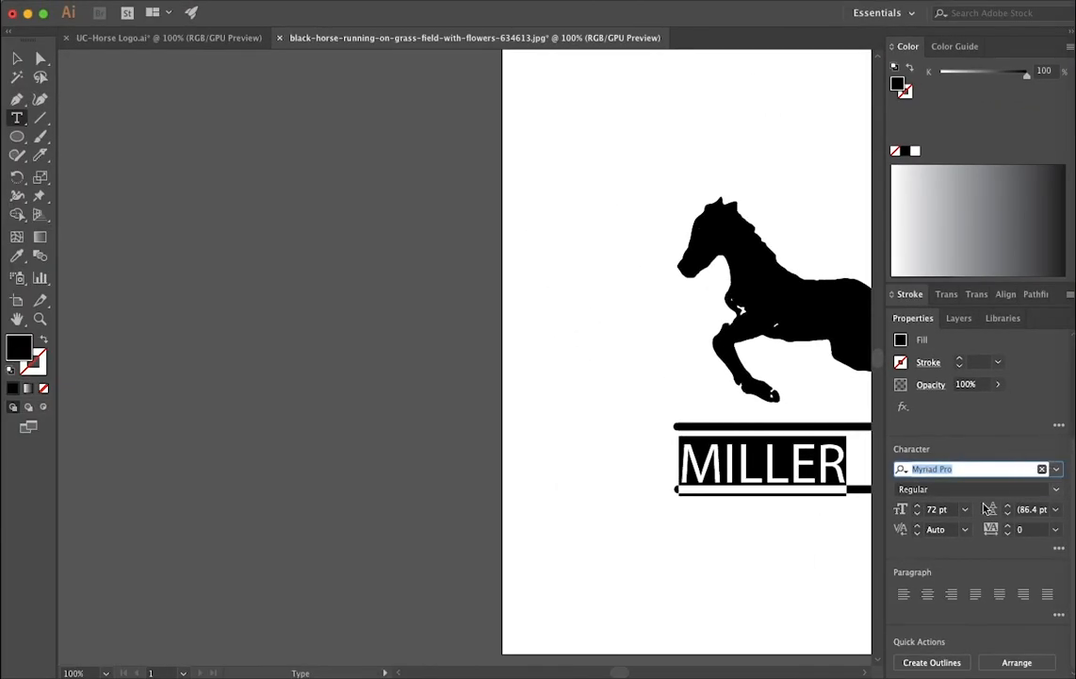
pyautogui.hscroll(-10, 650, 615)
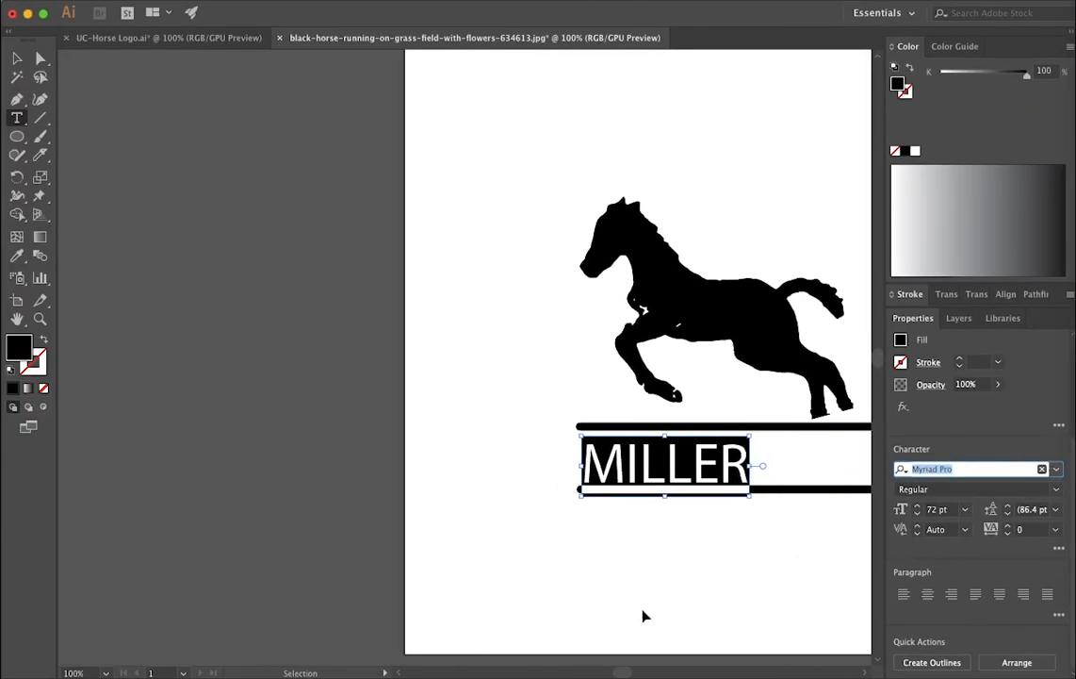
pyautogui.click(1057, 469)
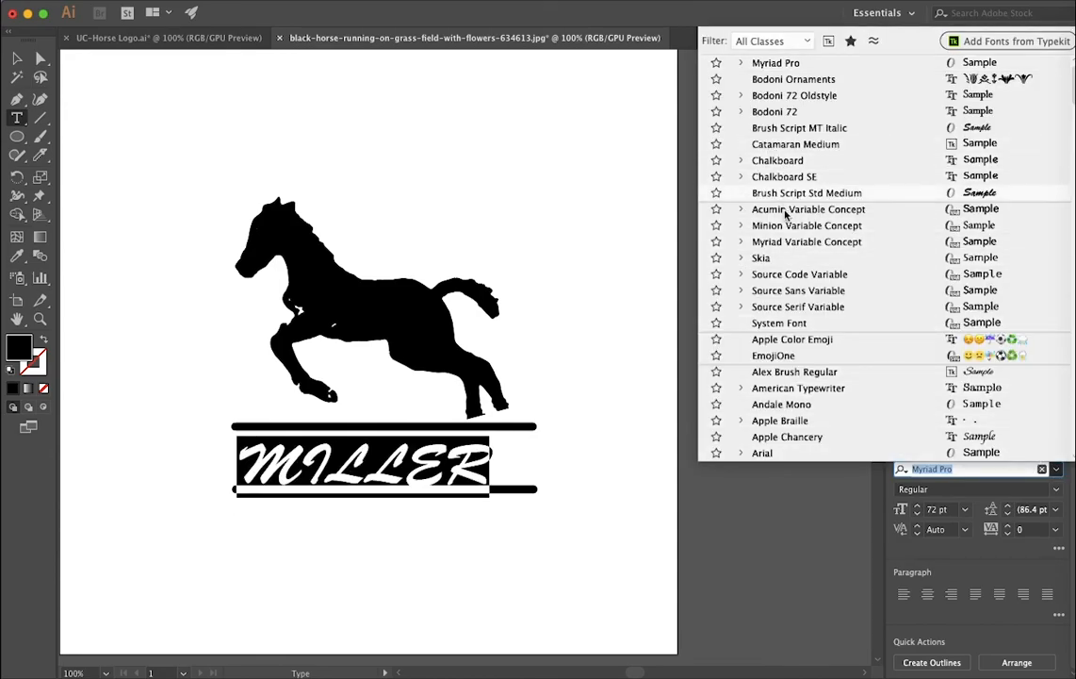
pyautogui.scroll(-3, 802, 346)
pyautogui.scroll(-10, 802, 346)
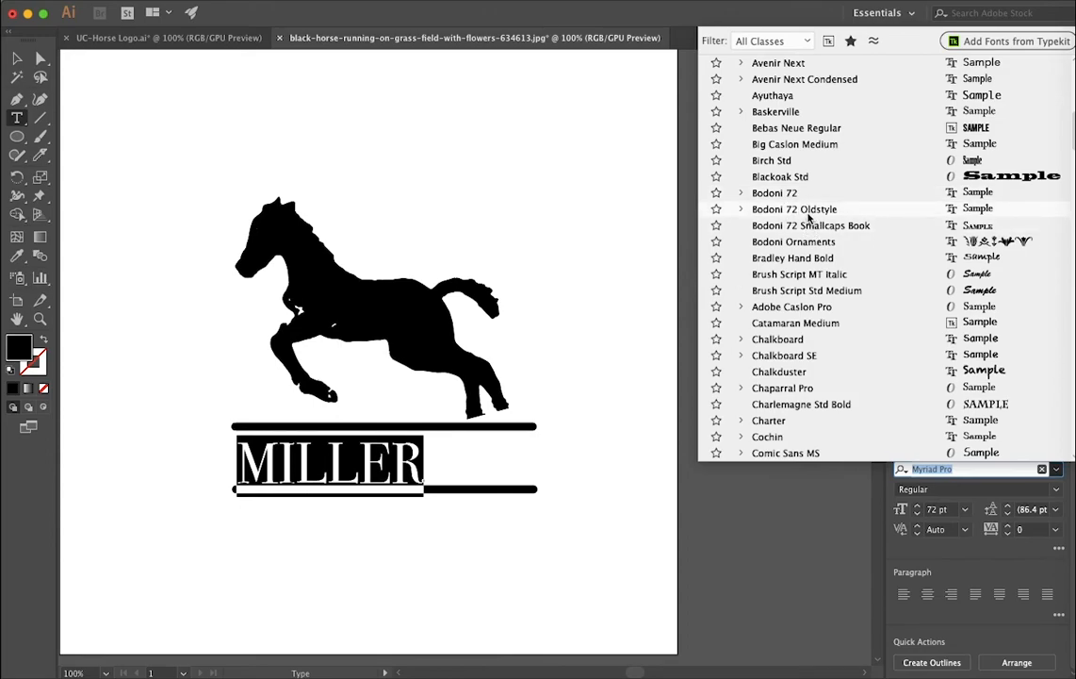
pyautogui.scroll(-3, 808, 219)
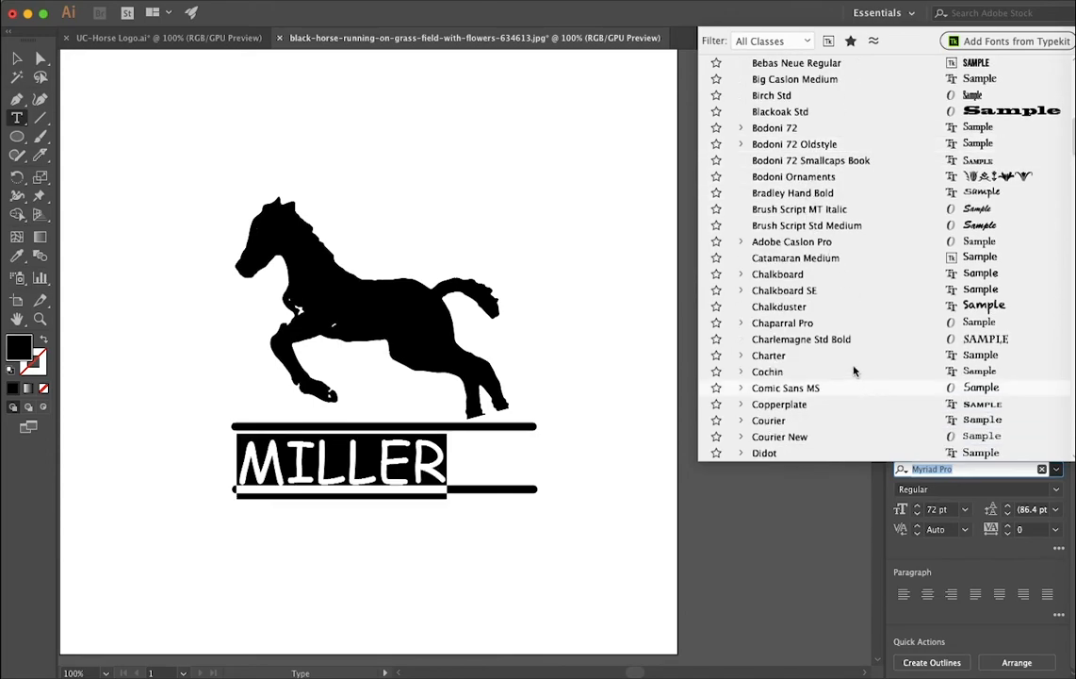
pyautogui.scroll(-2, 796, 375)
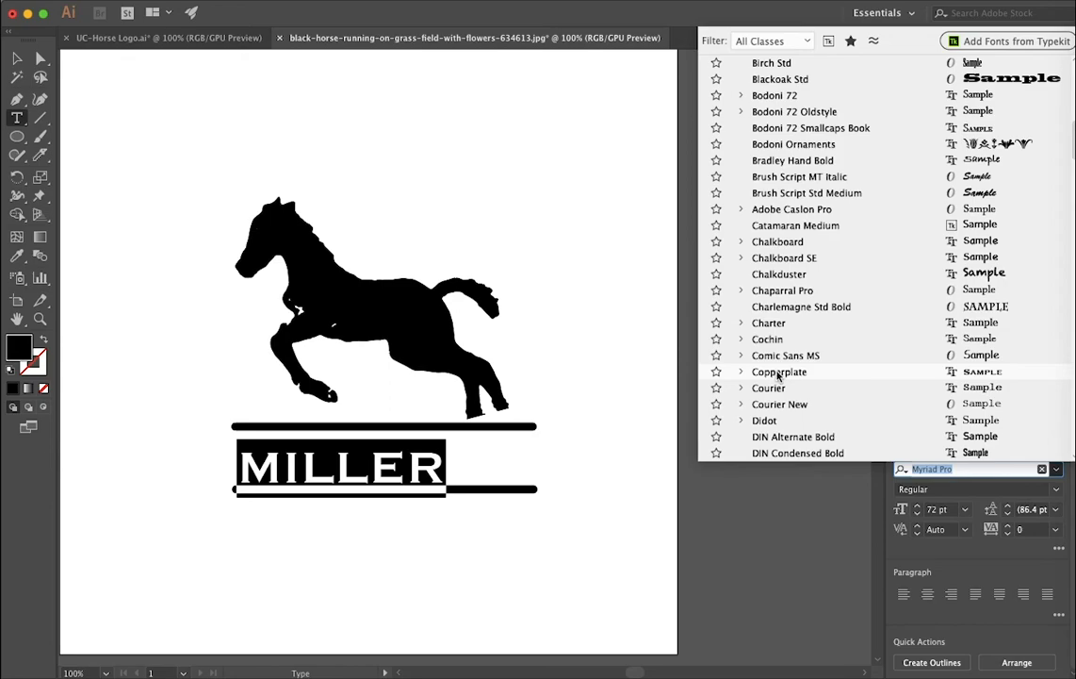
pyautogui.scroll(-5, 778, 375)
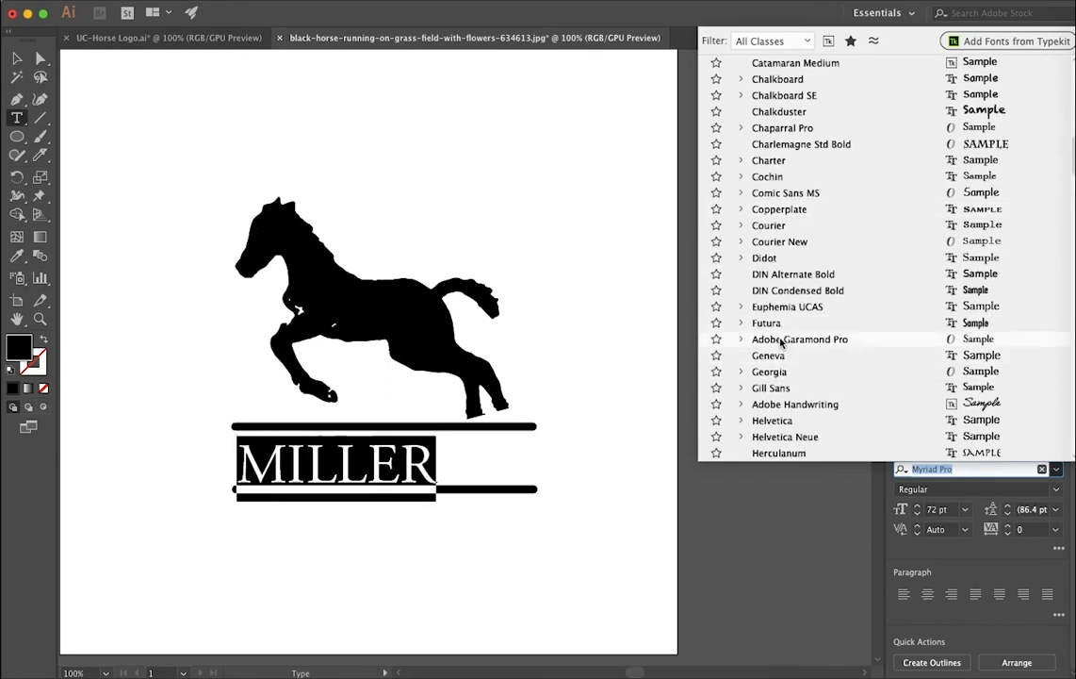
pyautogui.scroll(-8, 780, 343)
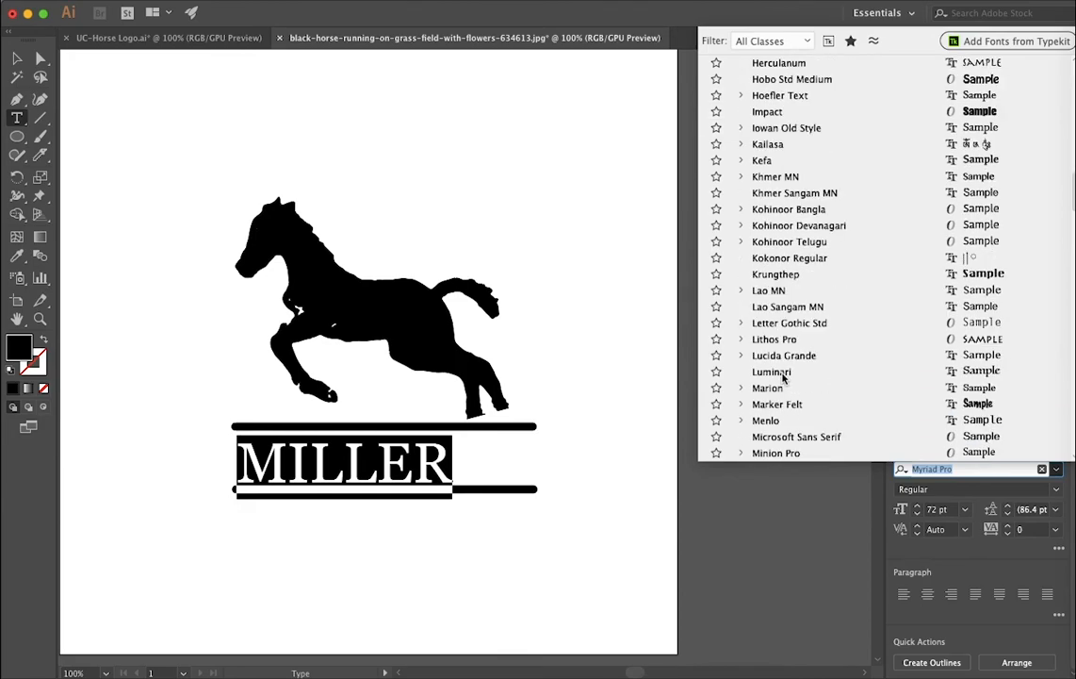
pyautogui.scroll(-10, 784, 377)
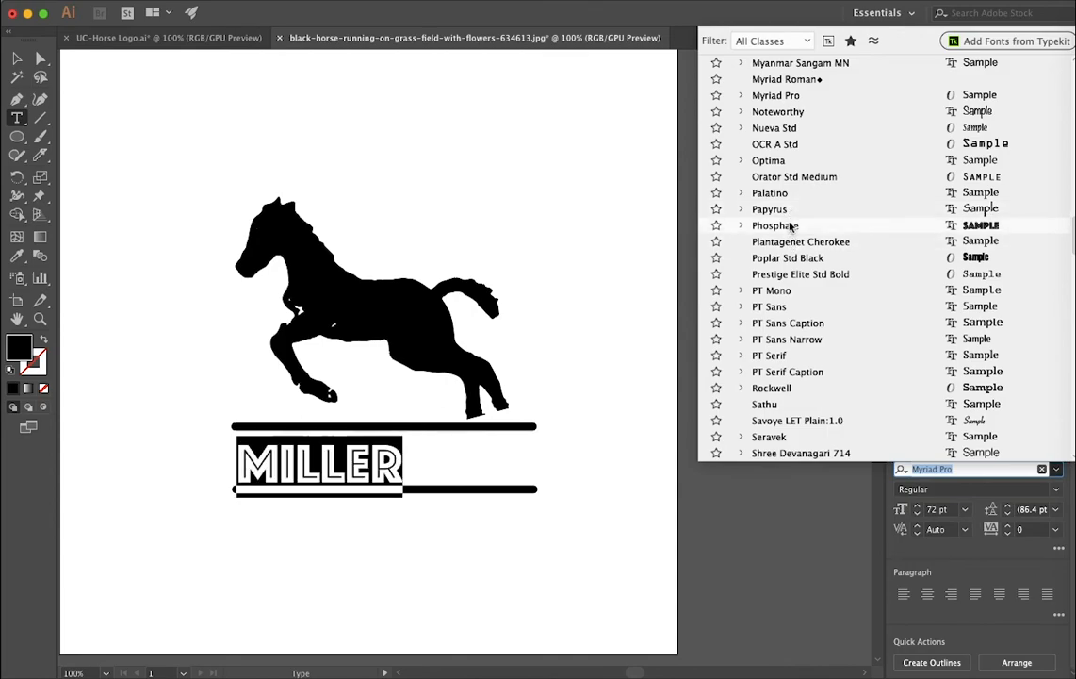
pyautogui.click(769, 209)
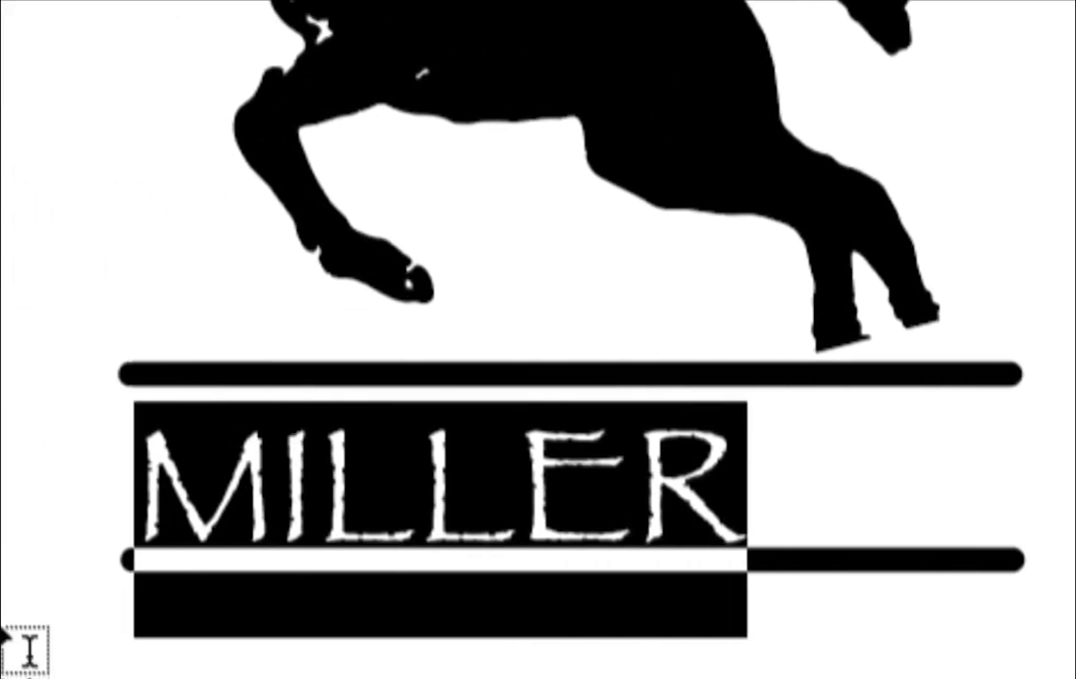
# Step: Examine the edges of the Papyrus letters up close and revert the MILLER text to Myriad Pro
pyautogui.click(210, 448)
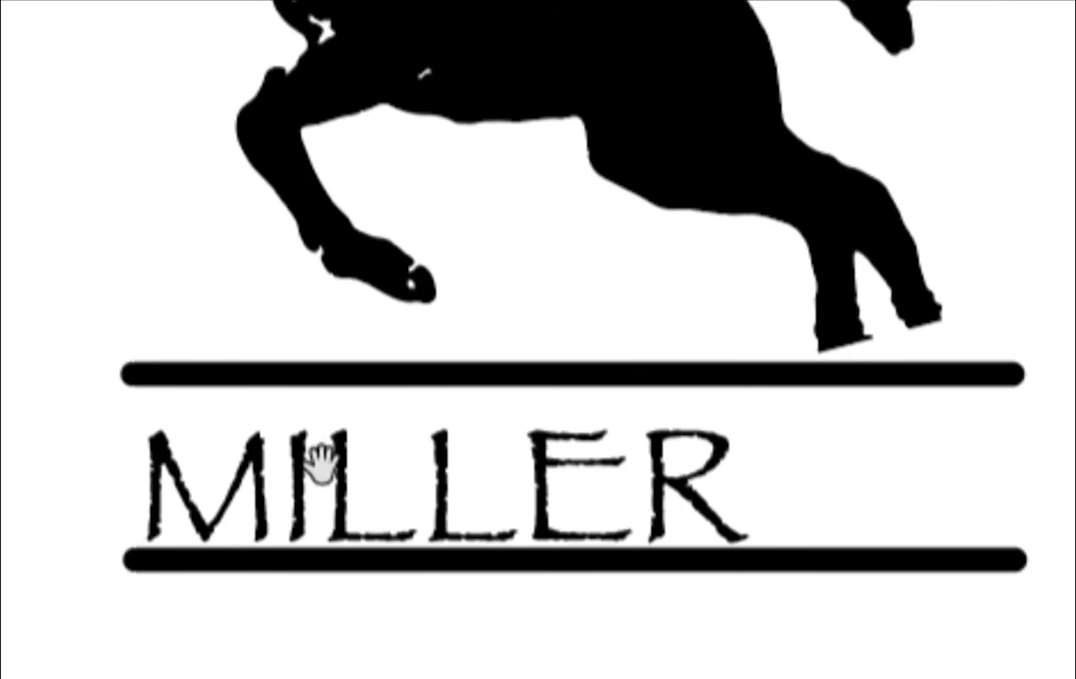
pyautogui.scroll(3, 323, 464)
pyautogui.scroll(1, 380, 444)
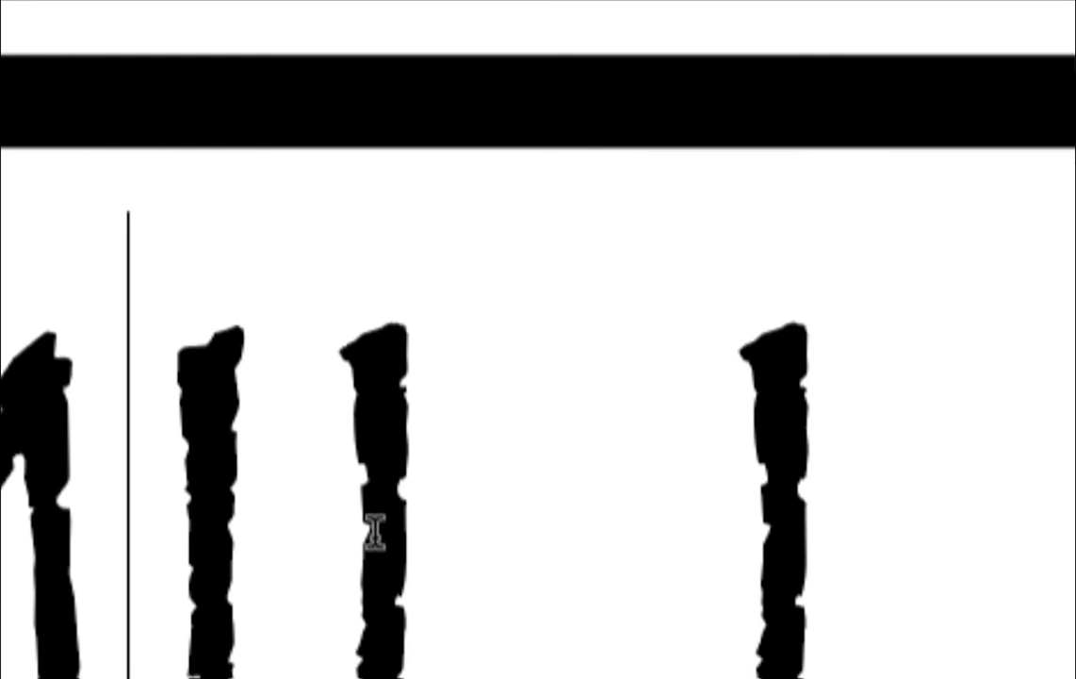
pyautogui.scroll(-3, 410, 536)
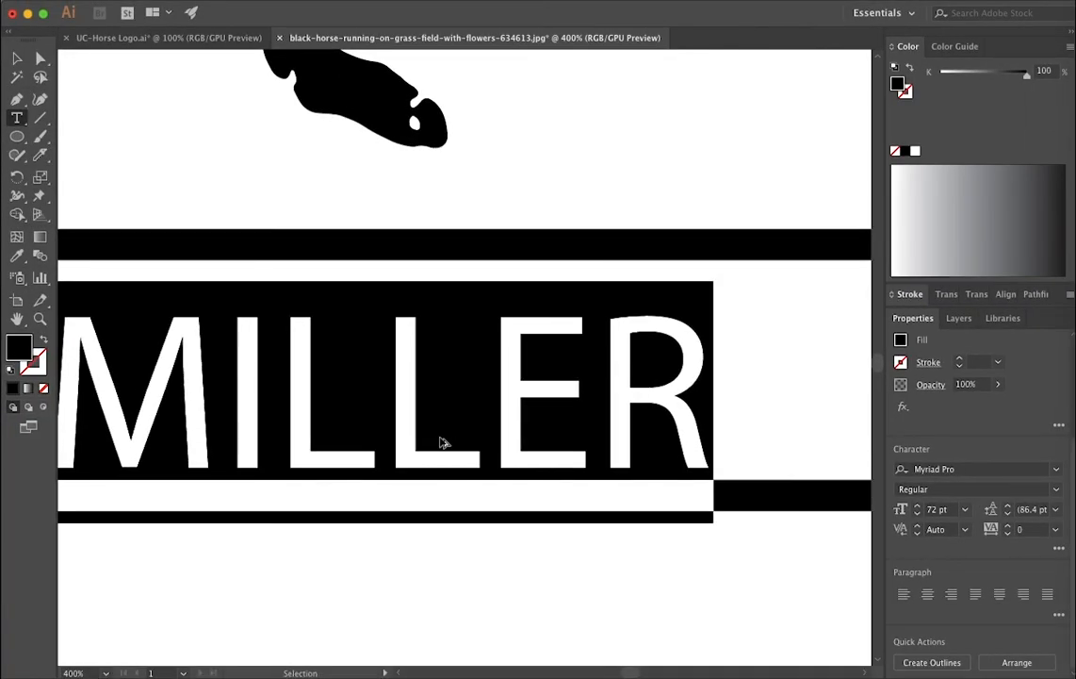
# Step: Change the font of the MILLER lettering to Copperplate Regular
pyautogui.click(1042, 468)
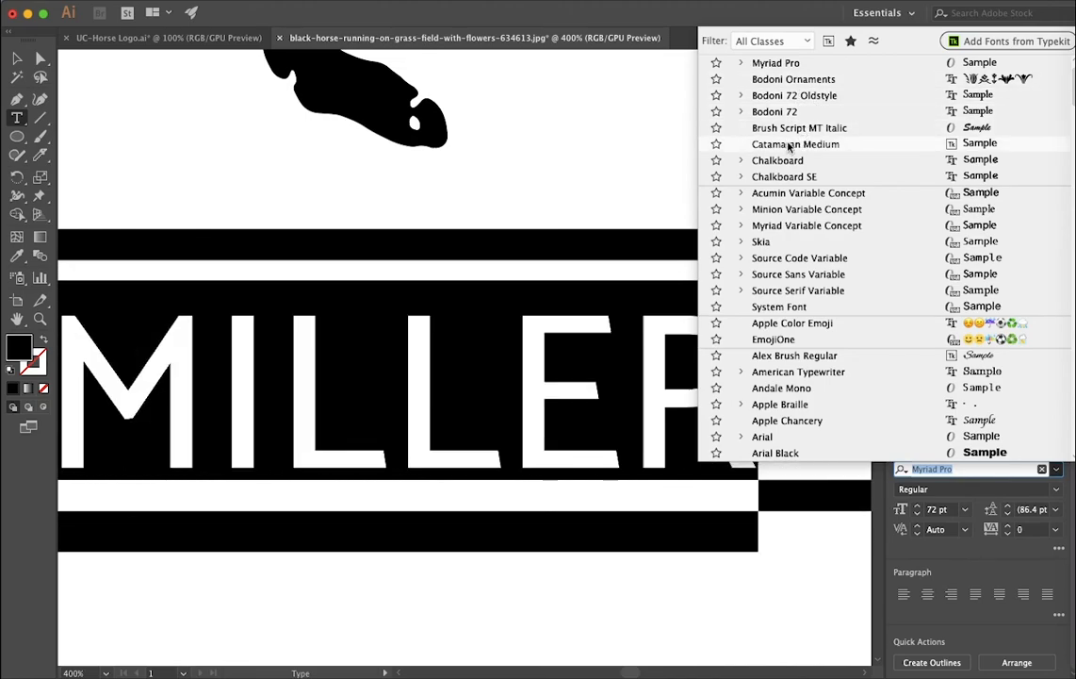
pyautogui.scroll(-10, 809, 370)
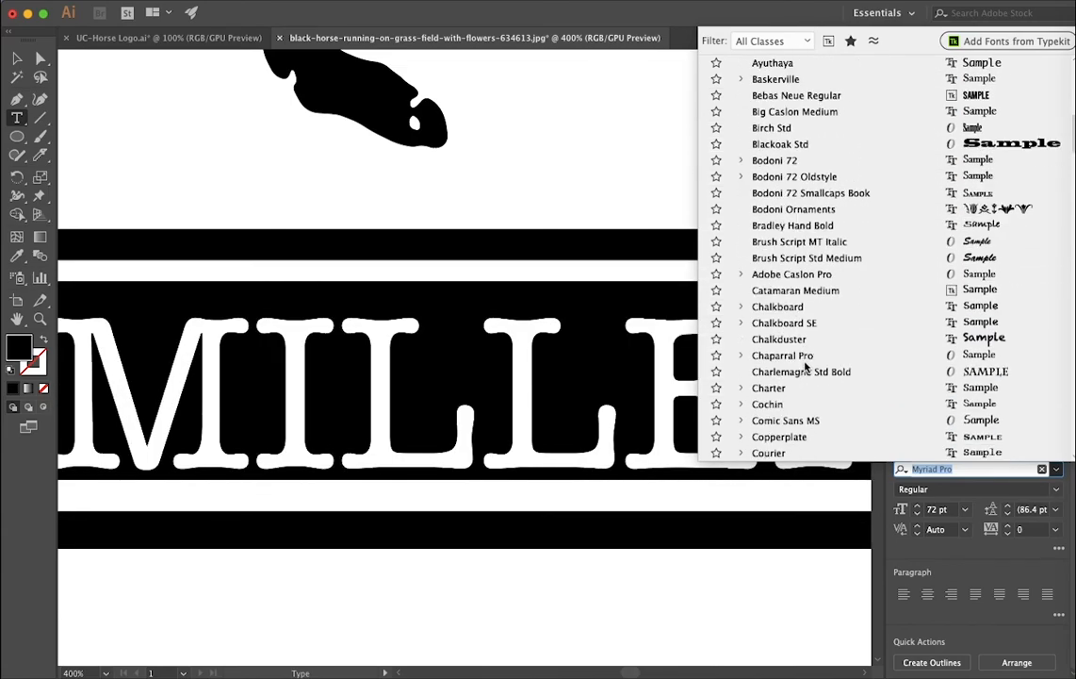
pyautogui.click(779, 438)
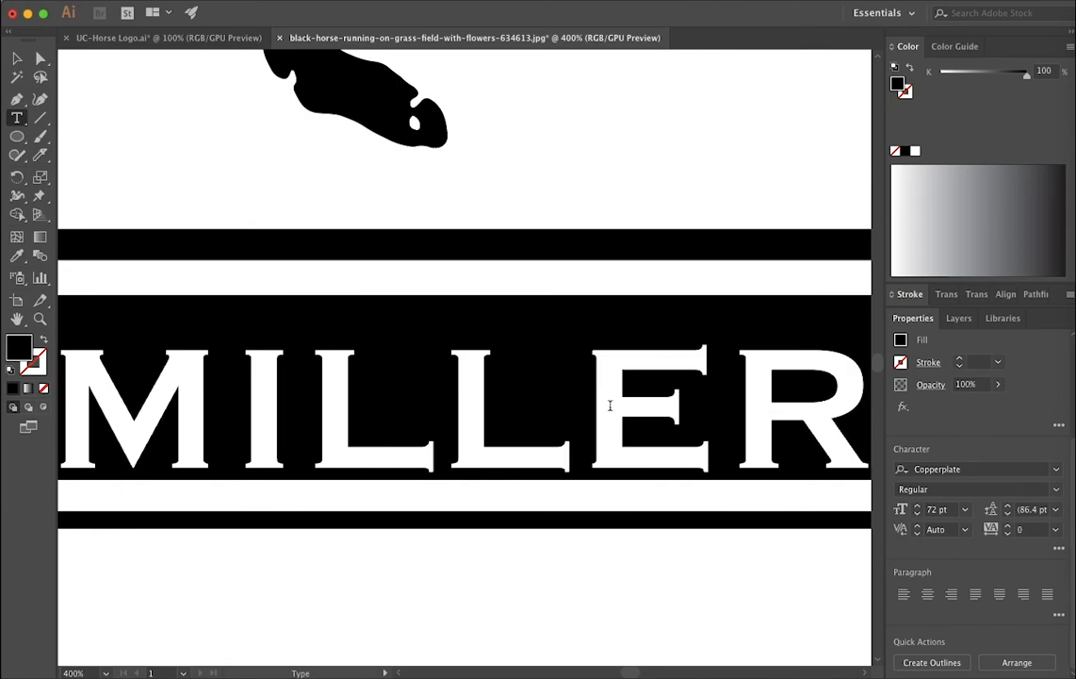
# Step: Try the MILLER lettering at a font size of 114 pt against the ground lines
pyautogui.scroll(1, 563, 403)
pyautogui.scroll(-3, 563, 403)
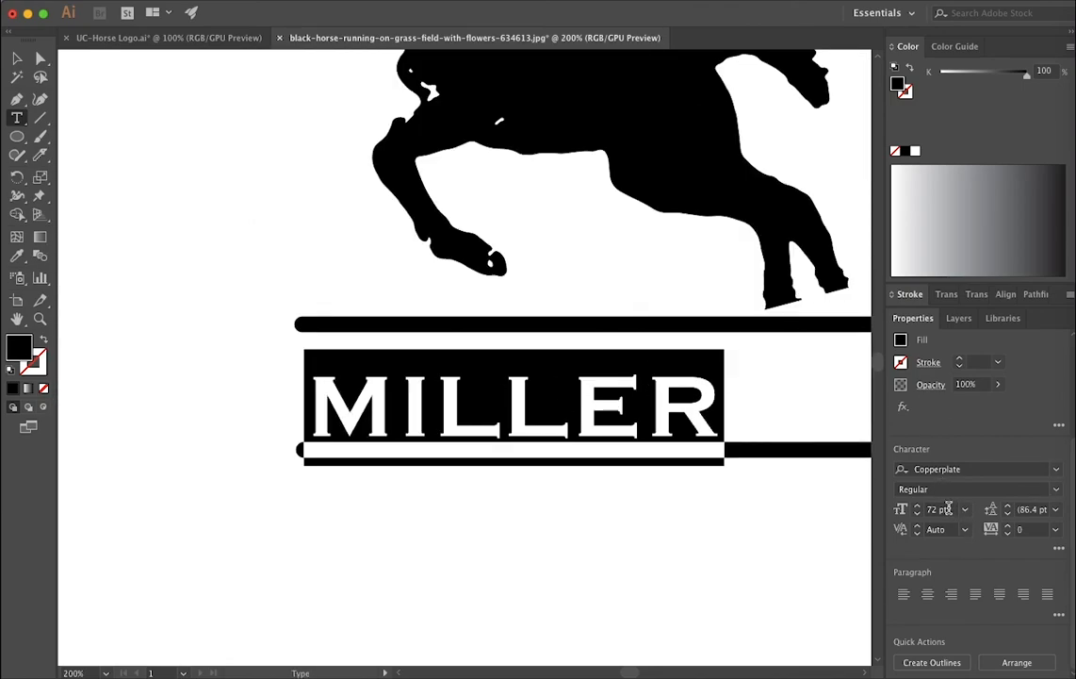
pyautogui.write('114')
pyautogui.press('Return')
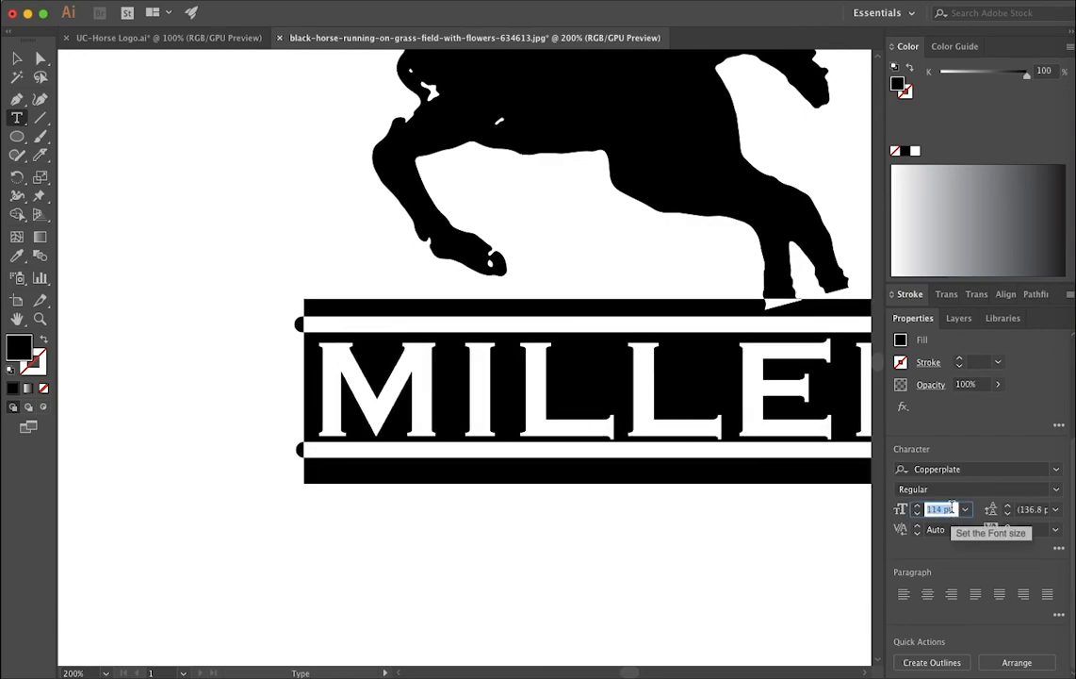
pyautogui.press('Escape')
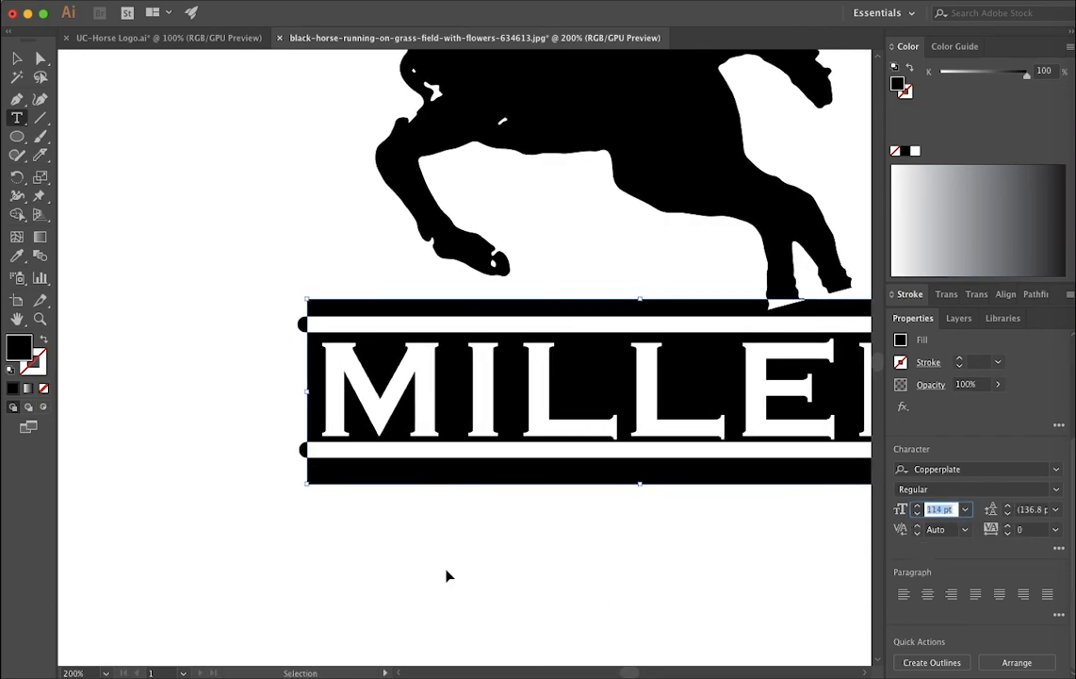
pyautogui.hscroll(5, 448, 575)
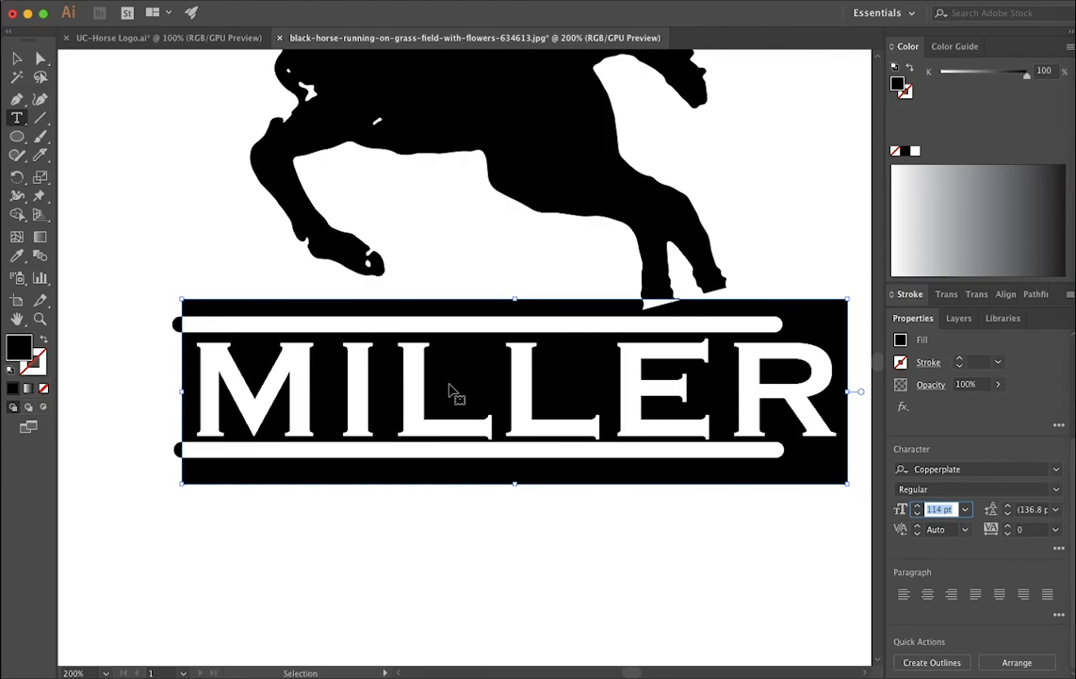
# Step: Reduce the MILLER font size step by step to 104 pt to fit the length of the ground lines
pyautogui.click(918, 515)
pyautogui.click(918, 514)
pyautogui.click(918, 514)
pyautogui.click(918, 515)
pyautogui.click(918, 514)
pyautogui.click(918, 515)
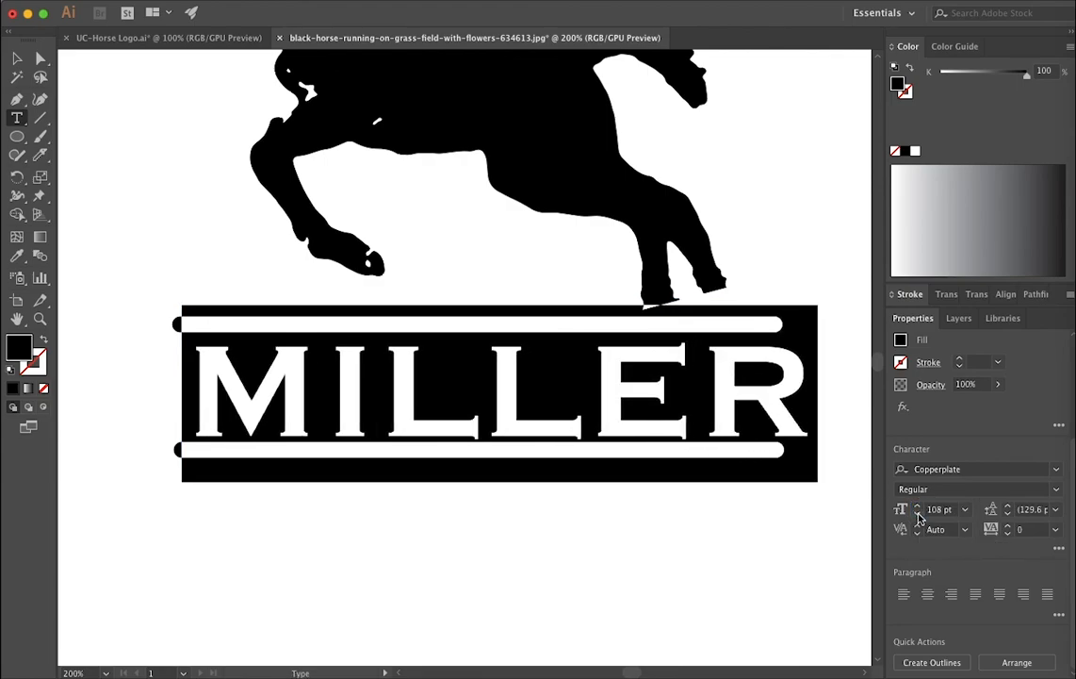
pyautogui.click(918, 515)
pyautogui.click(918, 515)
pyautogui.click(918, 514)
pyautogui.click(918, 515)
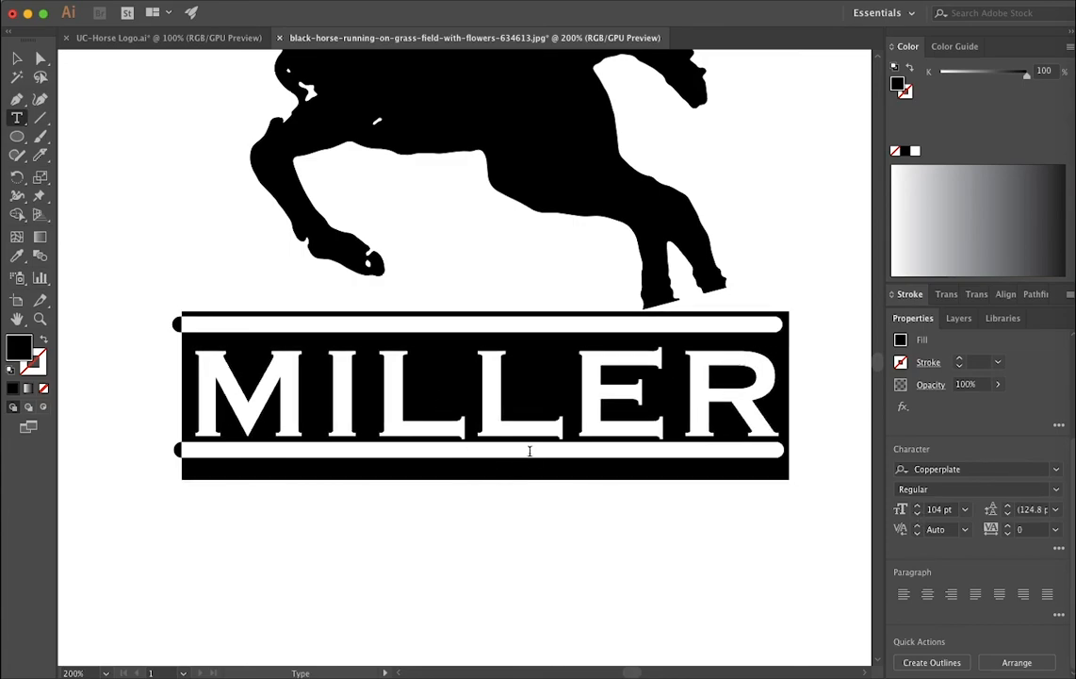
# Step: Nudge the MILLER text object upward to leave clearance above the lower ground line
pyautogui.click(18, 57)
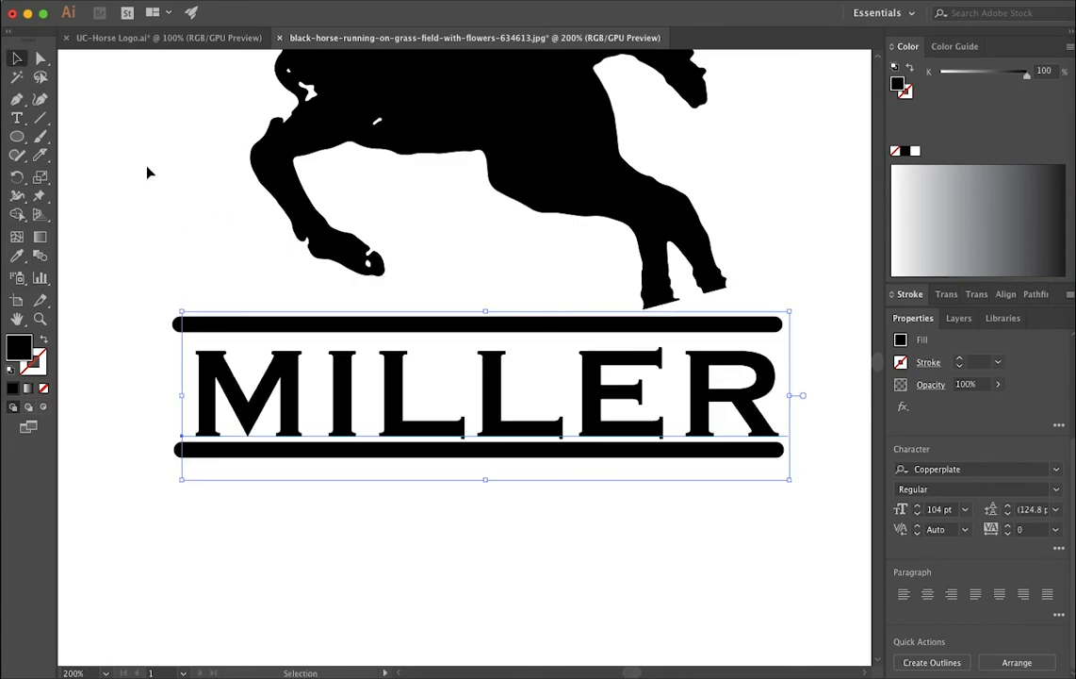
pyautogui.press('Up')
pyautogui.press('Up')
pyautogui.press('Up')
pyautogui.press('Up')
pyautogui.press('Up')
pyautogui.press('Up')
pyautogui.press('Up')
pyautogui.press('Up')
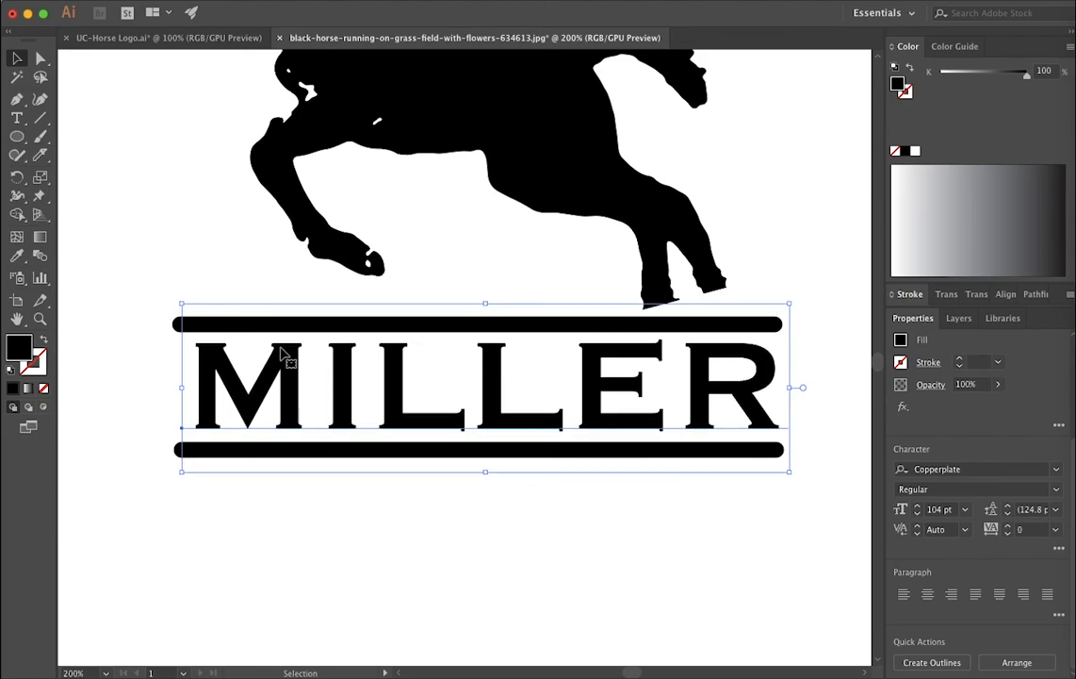
# Step: Fine-tune the spacing by shifting the MILLER text slightly left and bringing the lower ground line slightly closer
pyautogui.press('Down')
pyautogui.press('Down')
pyautogui.press('Left')
pyautogui.press('Left')
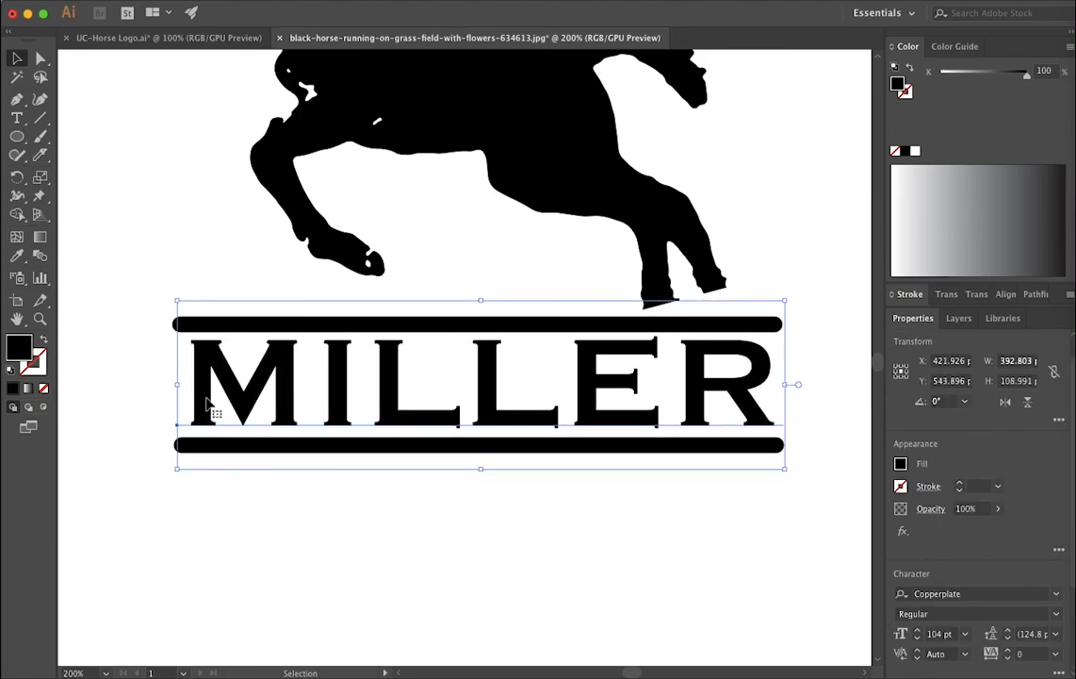
pyautogui.press('Down')
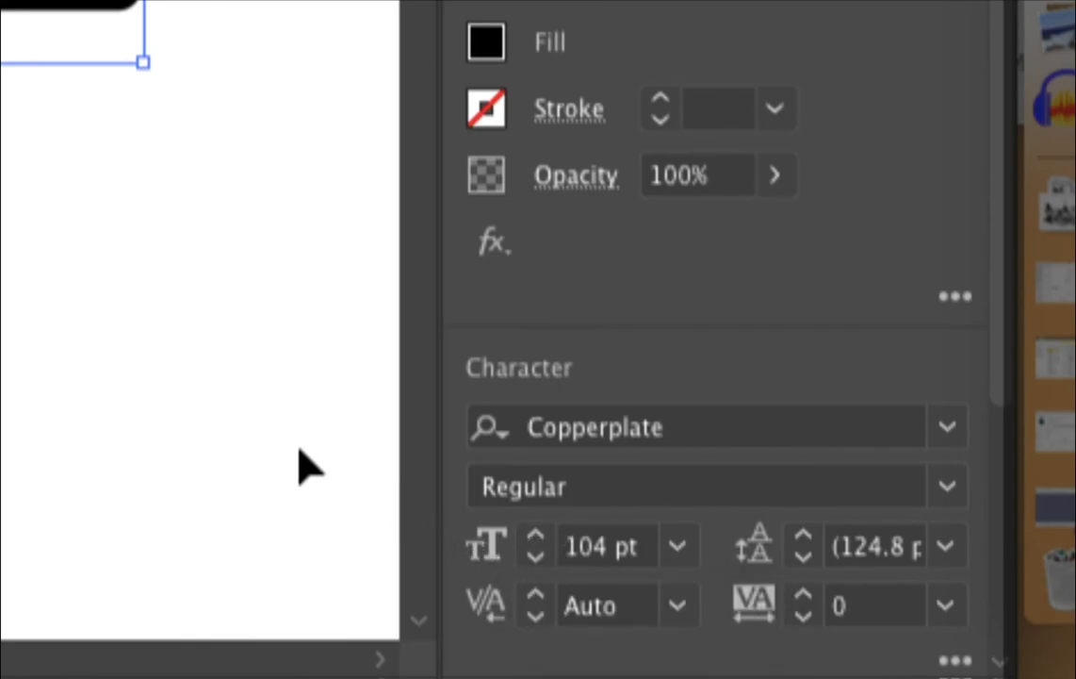
# Step: Select all the MILLER lettering and try tightening its tracking to -117
pyautogui.scroll(1, 301, 441)
pyautogui.scroll(10, 303, 457)
pyautogui.press('a')
pyautogui.hscroll(-5, 315, 457)
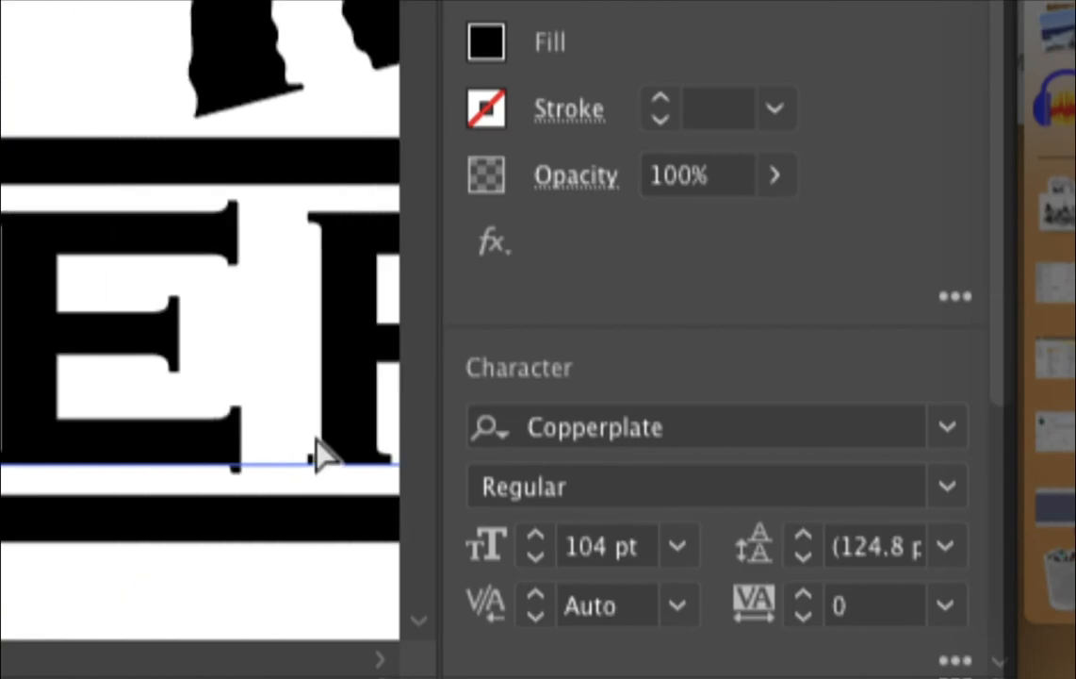
pyautogui.hscroll(-1, 314, 438)
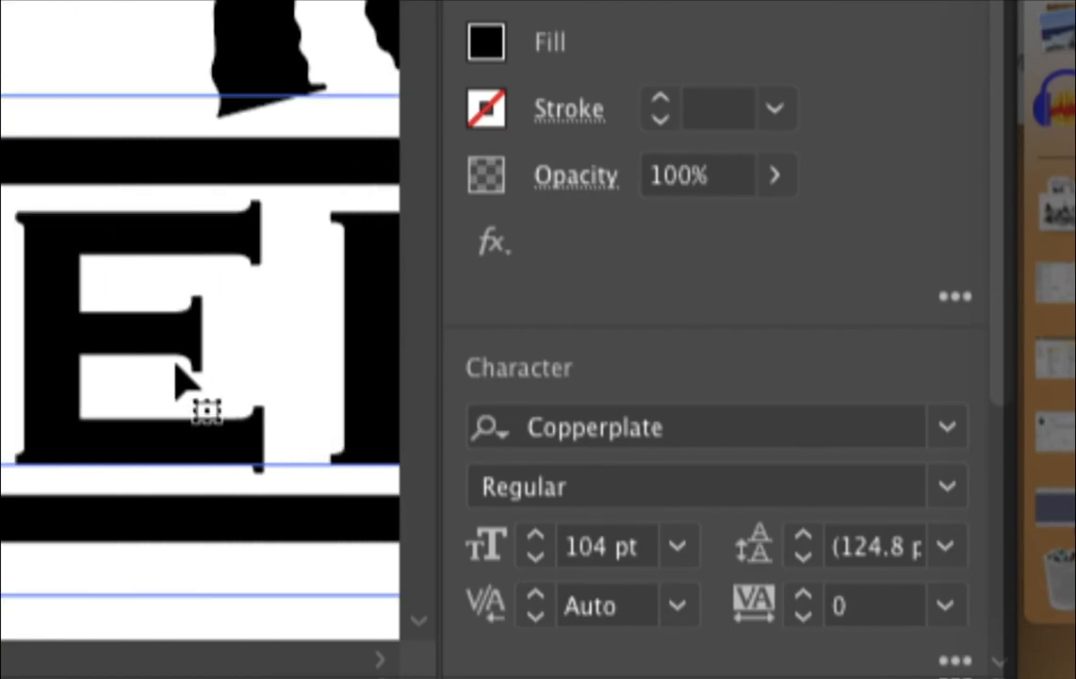
pyautogui.doubleClick(202, 349)
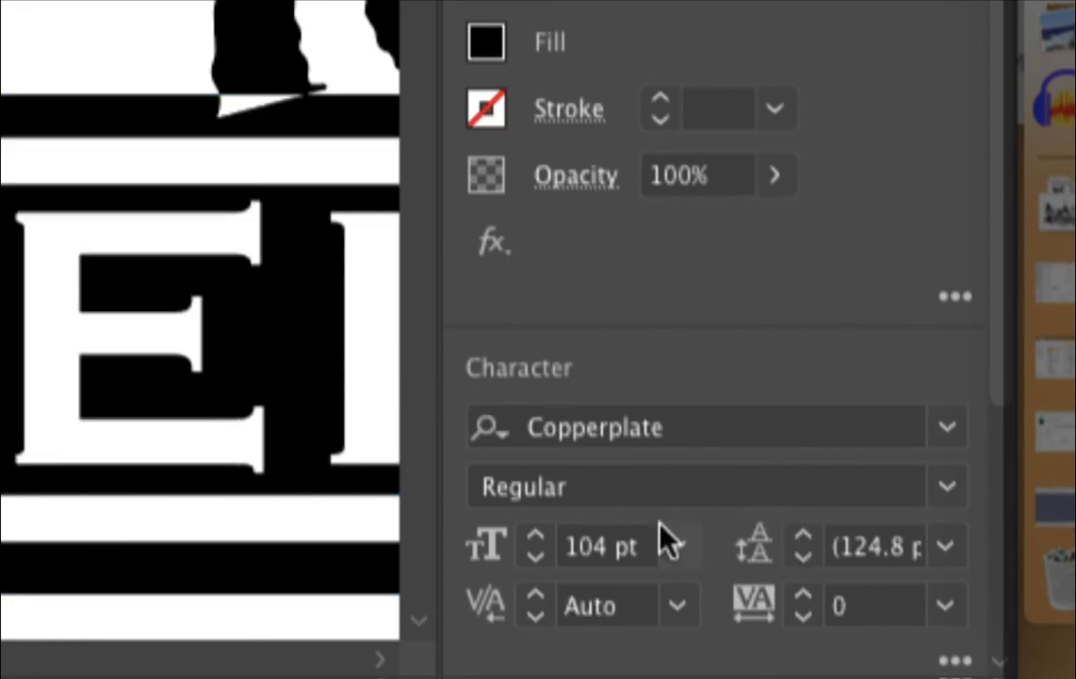
pyautogui.click(799, 614)
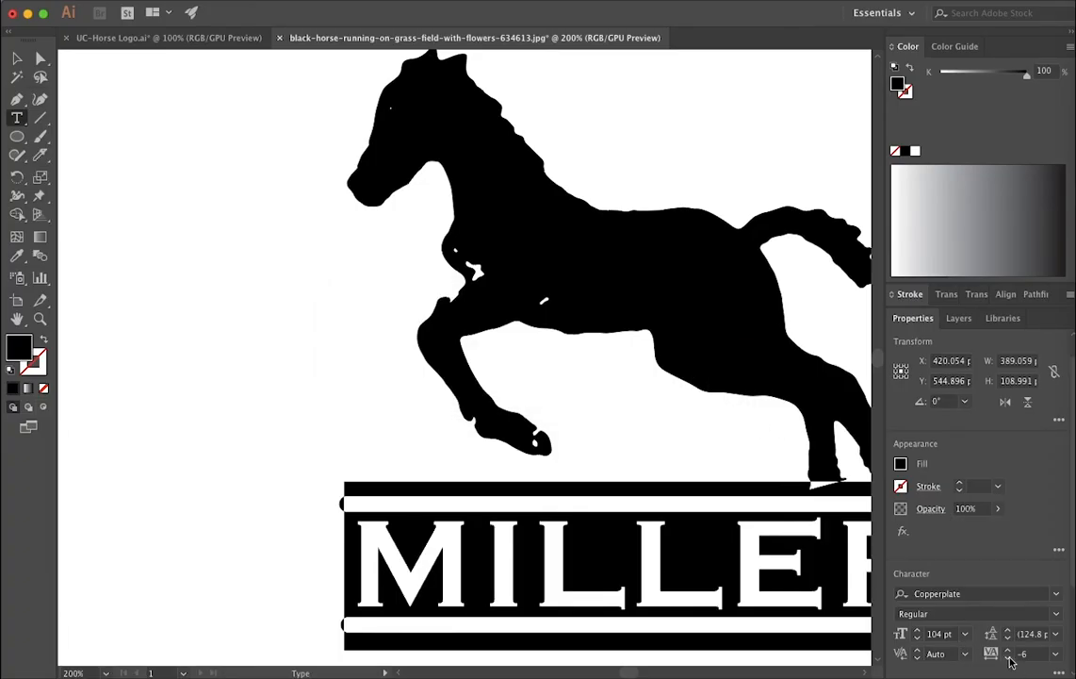
pyautogui.click(1009, 658)
pyautogui.click(1009, 658)
pyautogui.click(1009, 658)
pyautogui.click(1009, 658)
pyautogui.click(1008, 658)
pyautogui.click(1009, 658)
pyautogui.click(1008, 658)
pyautogui.click(1009, 658)
pyautogui.click(1008, 658)
pyautogui.click(1009, 658)
pyautogui.click(1008, 658)
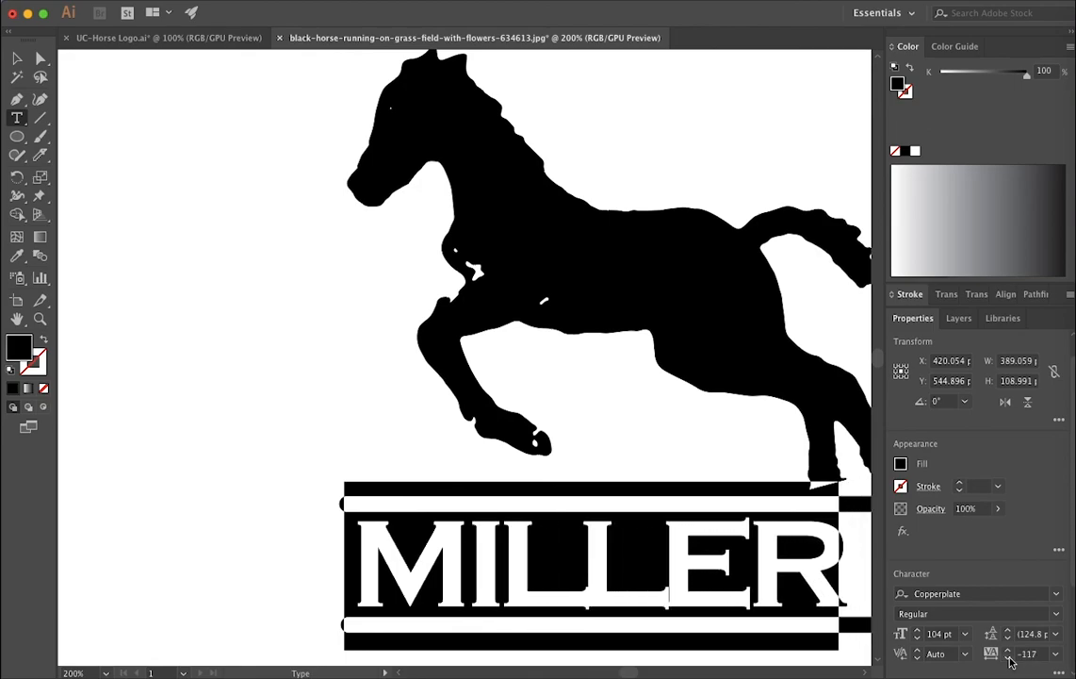
# Step: Loosen the tracking of the MILLER lettering step by step to -67
pyautogui.click(1008, 651)
pyautogui.click(1008, 650)
pyautogui.click(1009, 650)
pyautogui.click(1009, 650)
pyautogui.click(1008, 650)
pyautogui.click(1008, 651)
pyautogui.click(1008, 650)
pyautogui.click(1008, 650)
pyautogui.click(1009, 651)
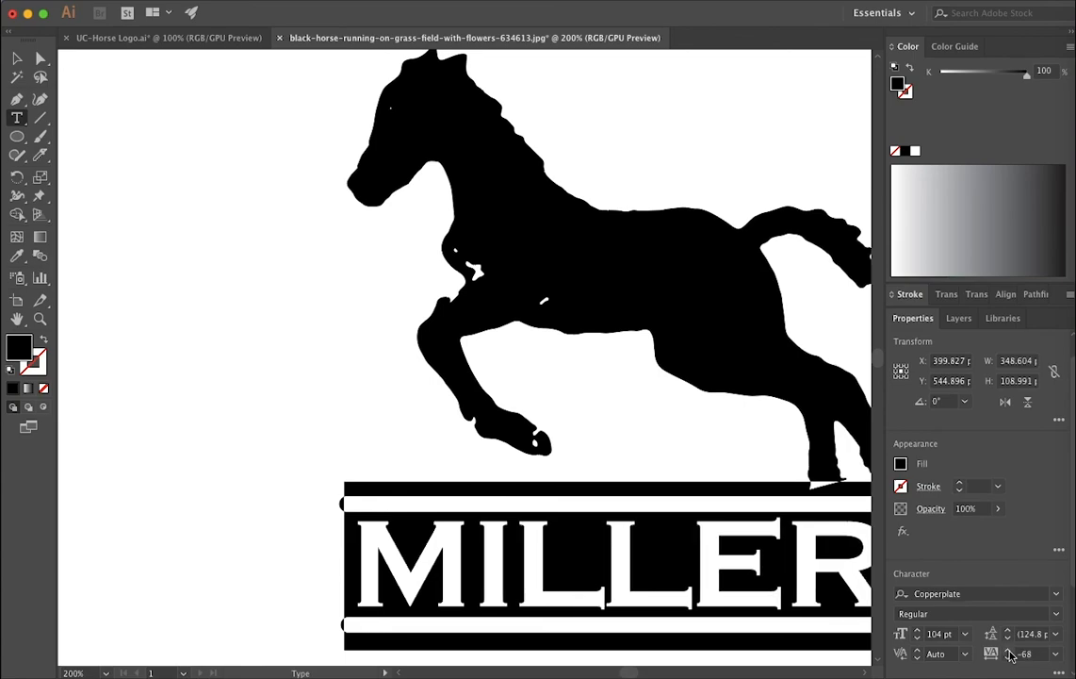
# Step: Open the preset tracking values for the selected MILLER lettering
pyautogui.moveTo(628, 673); pyautogui.dragTo(631, 673)
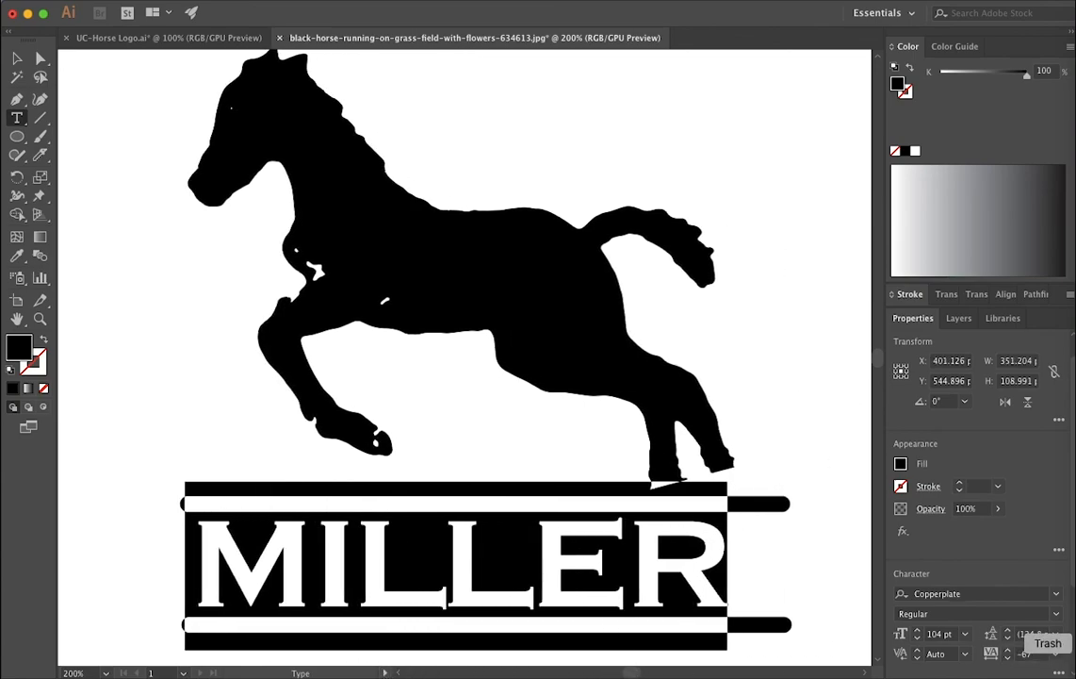
pyautogui.click(1056, 654)
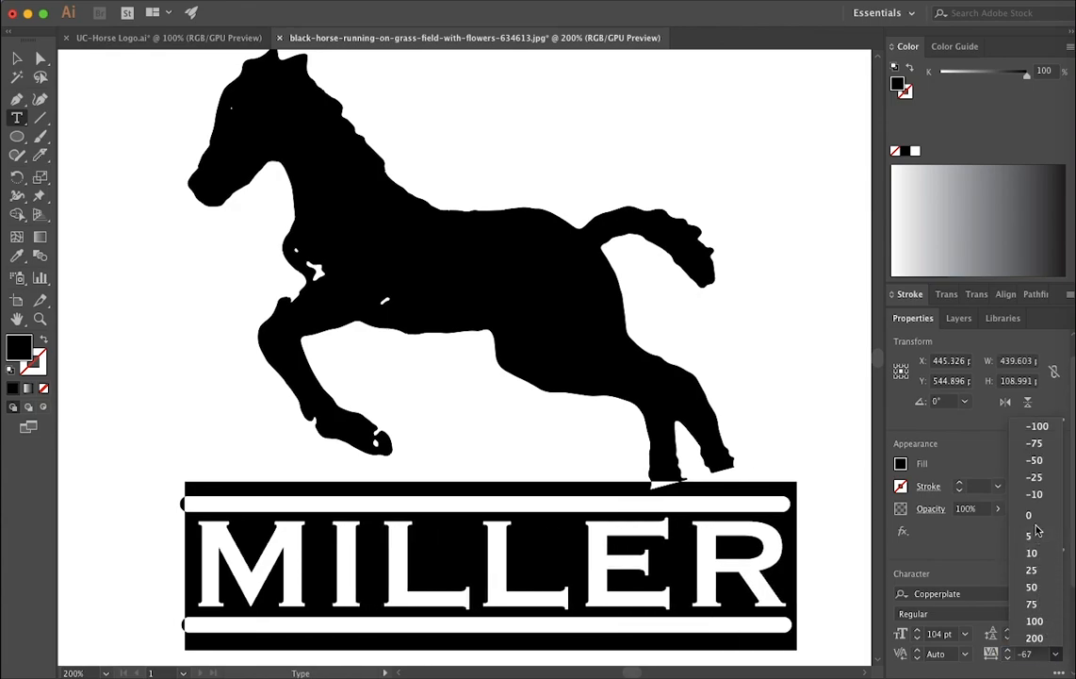